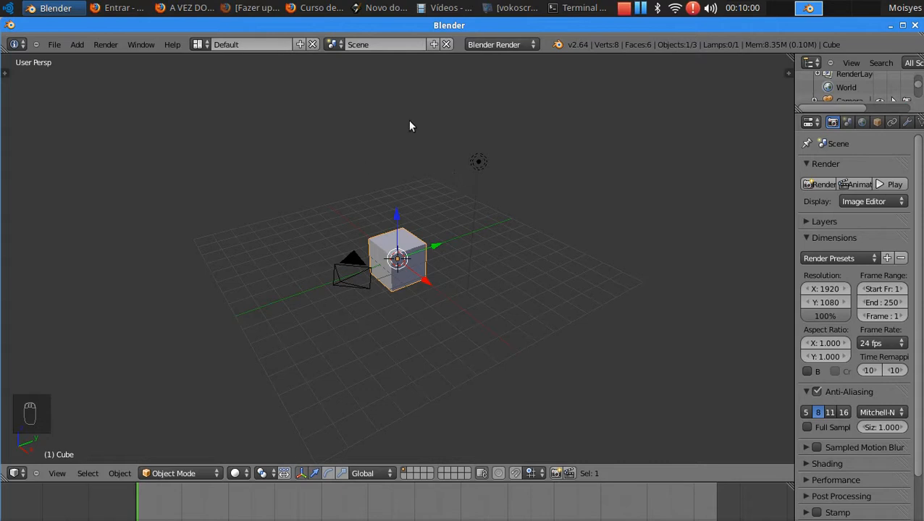
- Set the render engine to Cycles Render and widen the properties area beside the 3D view
{"action": "middle_click_drag", "start_coordinate": [456, 146], "coordinate": [478, 144]}
{"action": "left_click", "coordinate": [528, 45]}
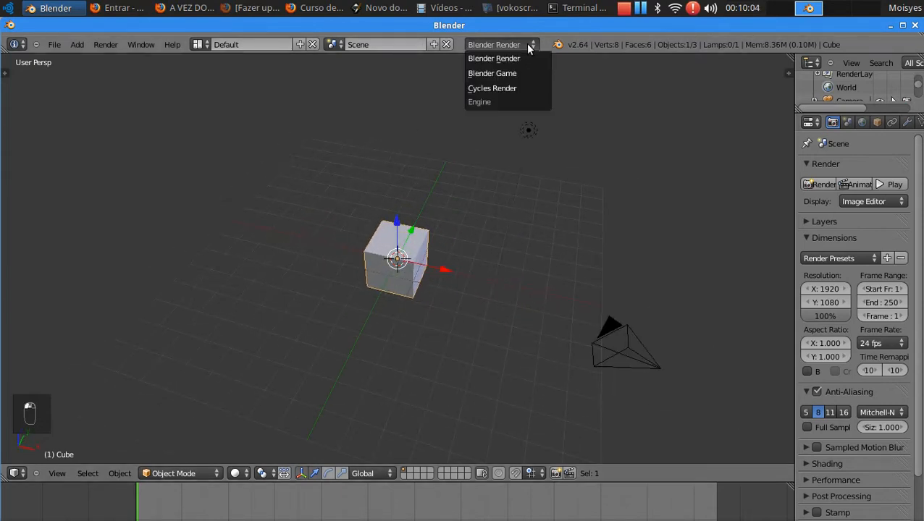
{"action": "left_click", "coordinate": [513, 88]}
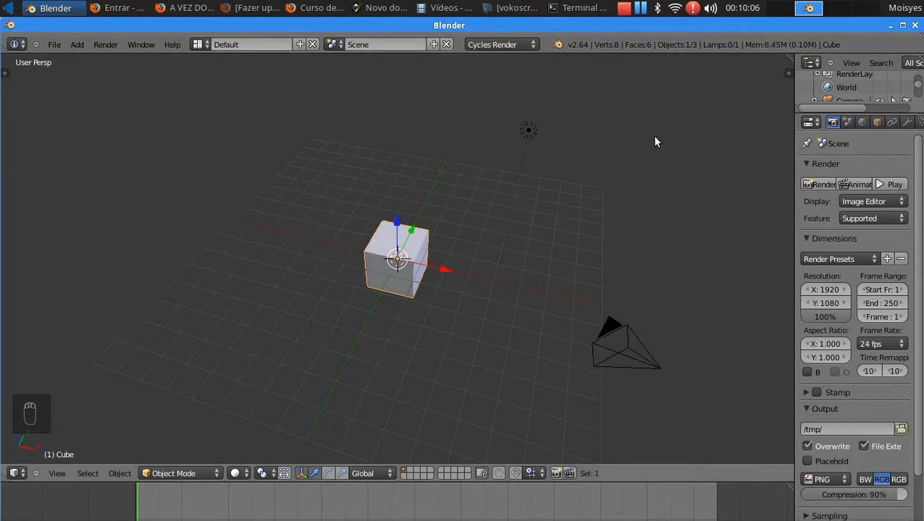
{"action": "left_click_drag", "start_coordinate": [794, 140], "coordinate": [711, 142]}
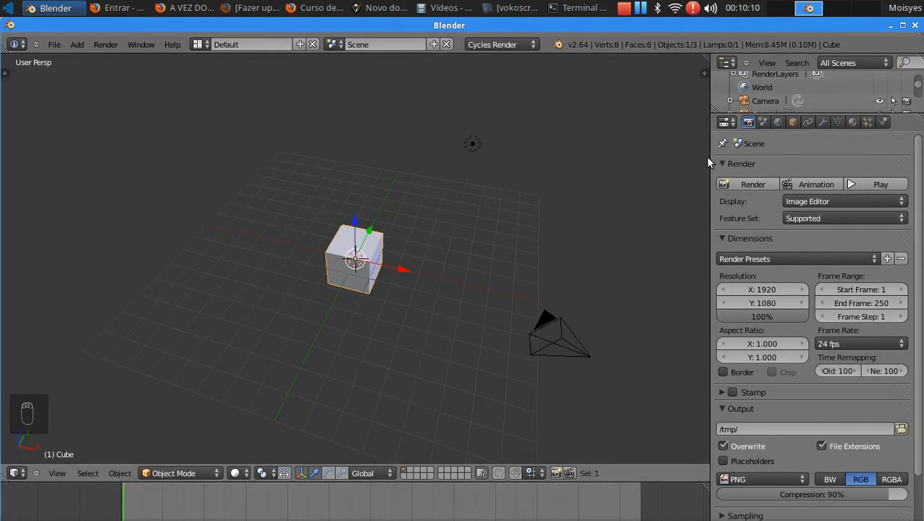
- Rename the cube's material to Cubo and enable nodes for its surface
{"action": "left_click", "coordinate": [852, 123]}
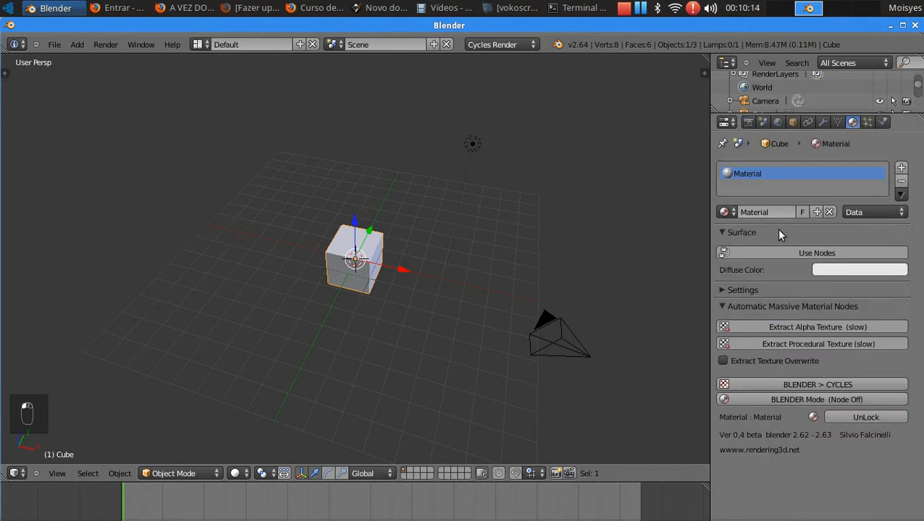
{"action": "left_click", "coordinate": [771, 212]}
{"action": "type", "text": "Cubo"}
{"action": "key", "text": "Return"}
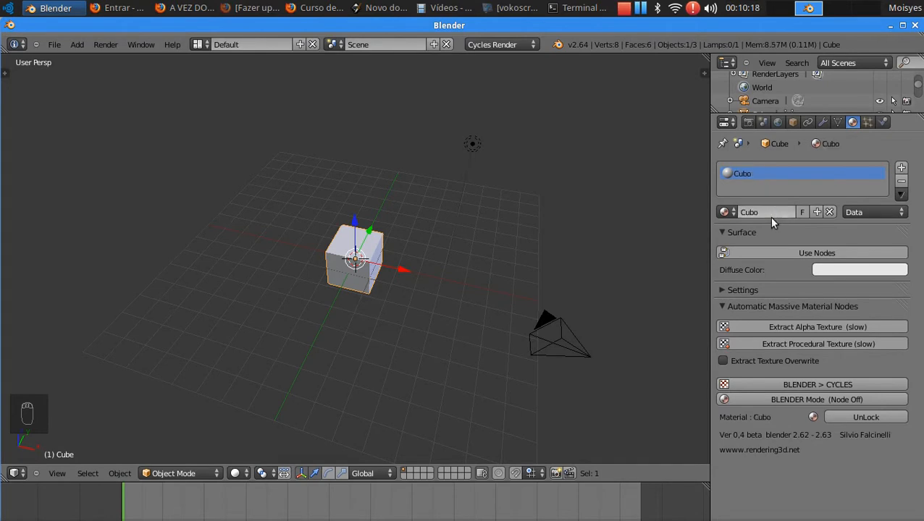
{"action": "left_click", "coordinate": [766, 253]}
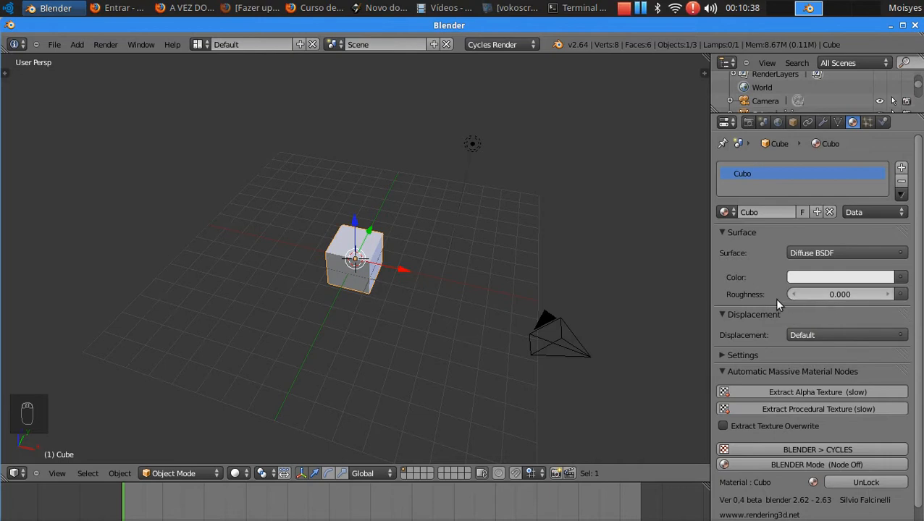
- Use an Image Texture for the Cubo material's color and load example_cube_map_environment.png from the Clientes/Teste folder
{"action": "left_click", "coordinate": [900, 278]}
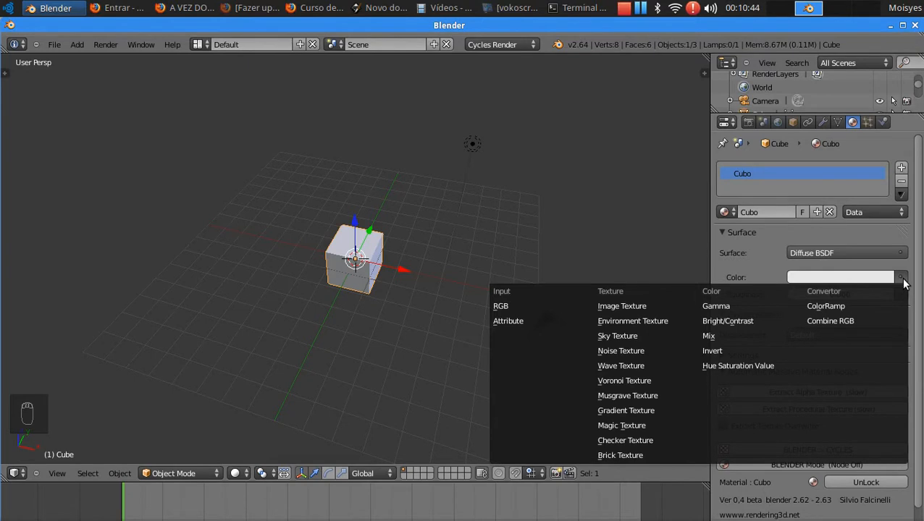
{"action": "left_click", "coordinate": [659, 307]}
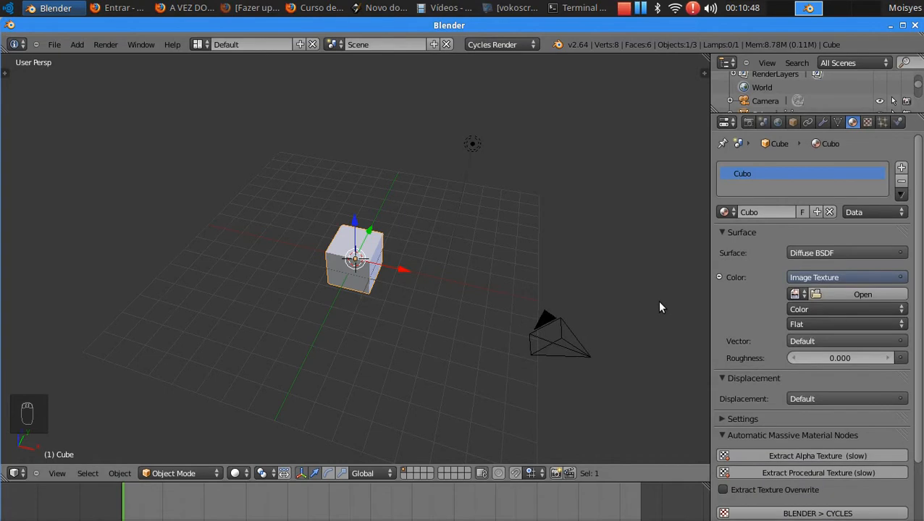
{"action": "left_click", "coordinate": [841, 295]}
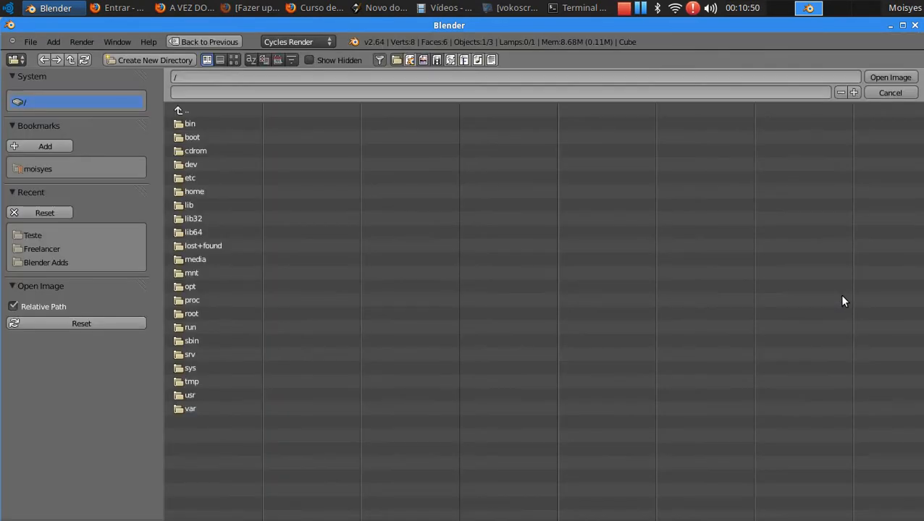
{"action": "left_click", "coordinate": [49, 169]}
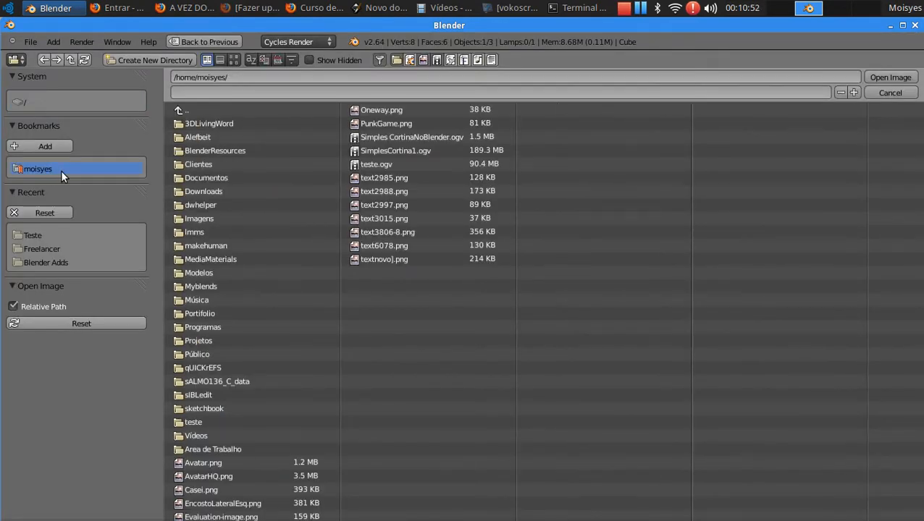
{"action": "left_click", "coordinate": [202, 165]}
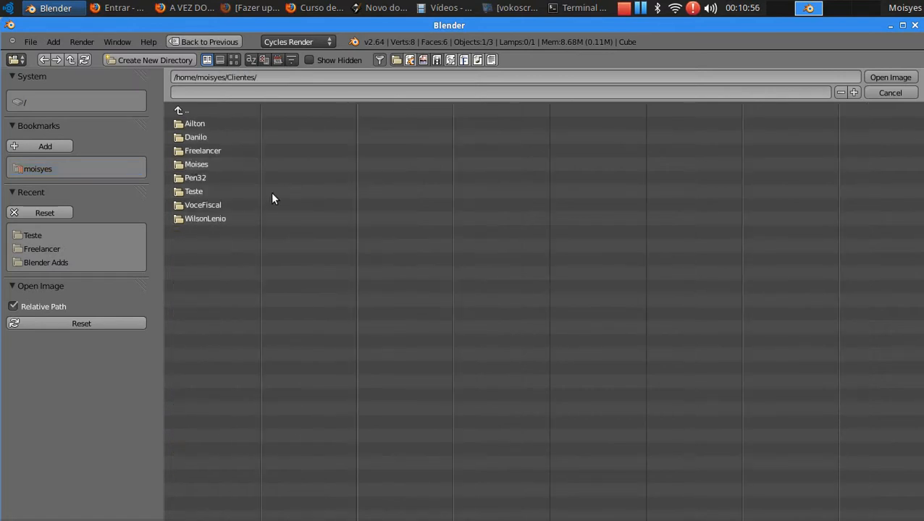
{"action": "left_click", "coordinate": [218, 191]}
{"action": "left_click", "coordinate": [234, 60]}
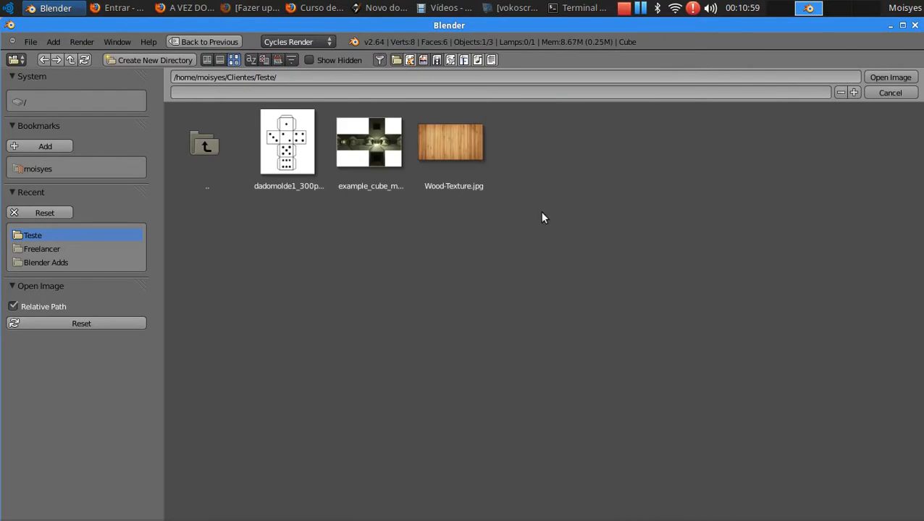
{"action": "left_click", "coordinate": [382, 155]}
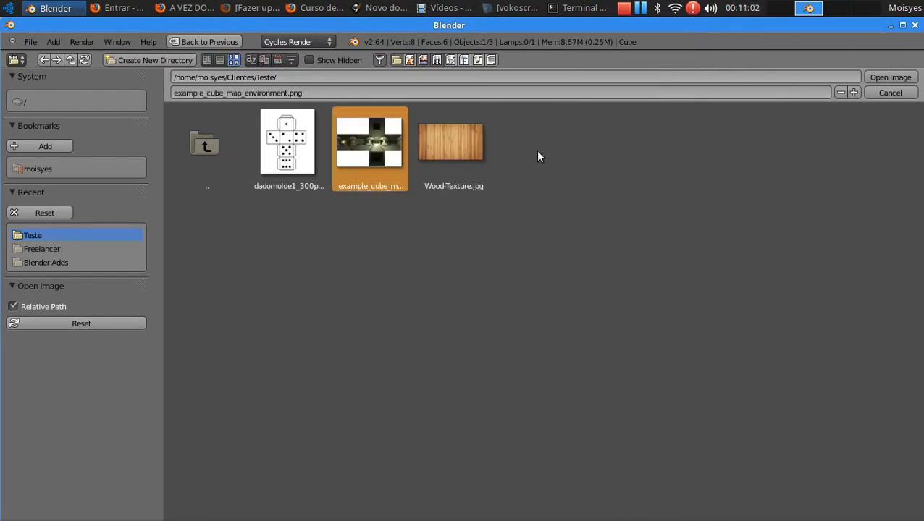
{"action": "left_click", "coordinate": [897, 77]}
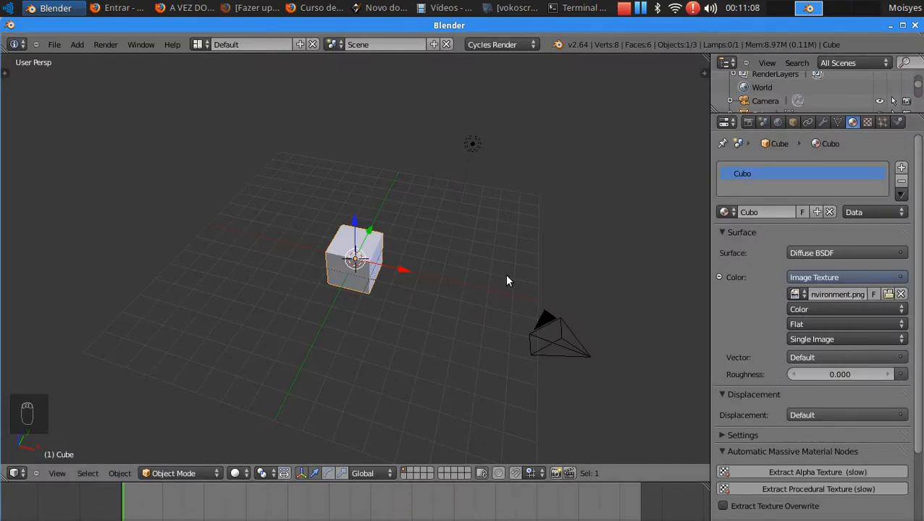
- Set the image texture's vector to the UV output of Texture Coordinate
{"action": "scroll", "coordinate": [773, 314], "scroll_direction": "down", "scroll_amount": 1}
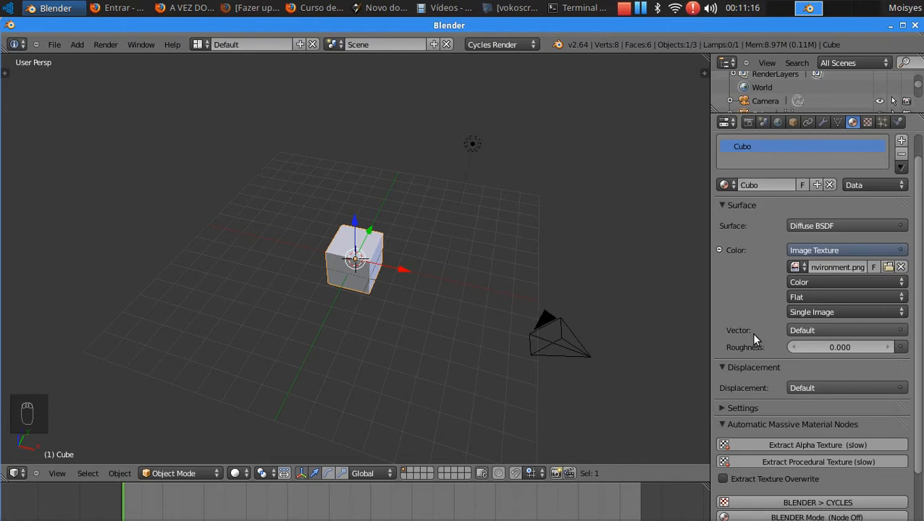
{"action": "left_click", "coordinate": [815, 331]}
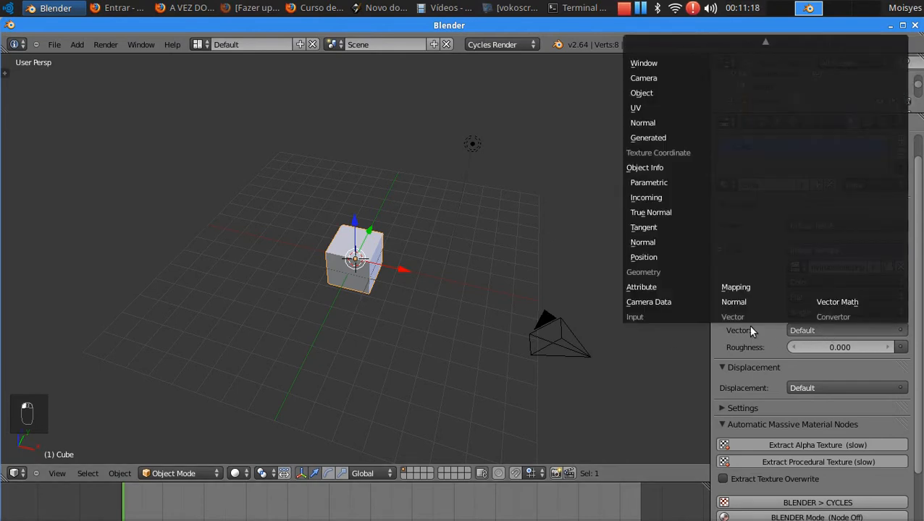
{"action": "mouse_move", "coordinate": [766, 43]}
{"action": "scroll", "coordinate": [766, 81], "scroll_direction": "down", "scroll_amount": 1}
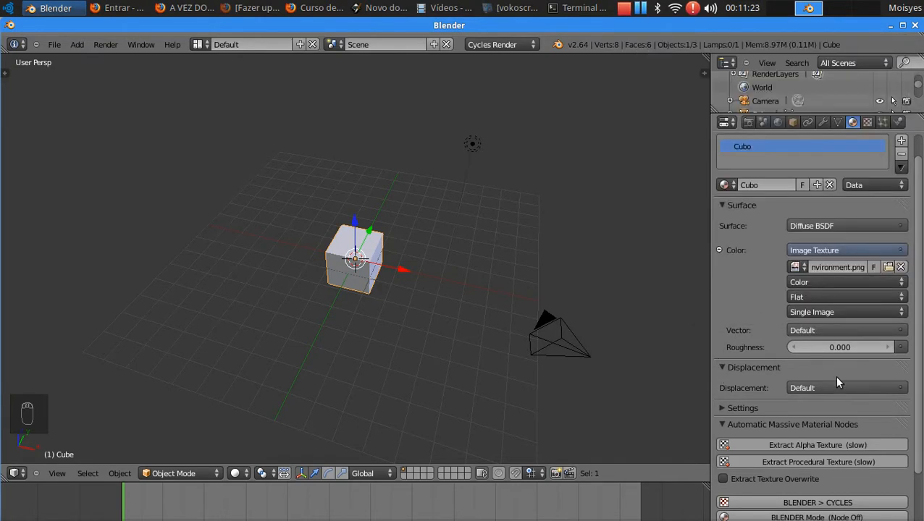
{"action": "left_click", "coordinate": [811, 329]}
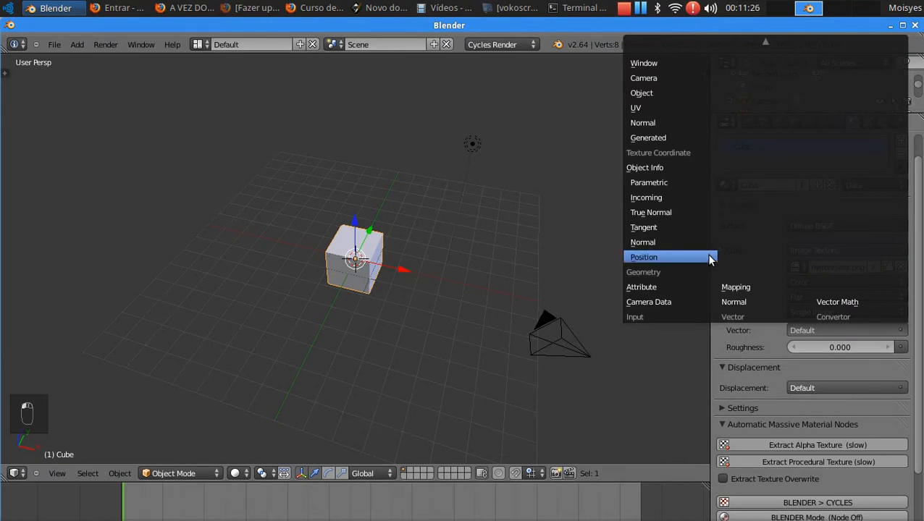
{"action": "left_click", "coordinate": [677, 108]}
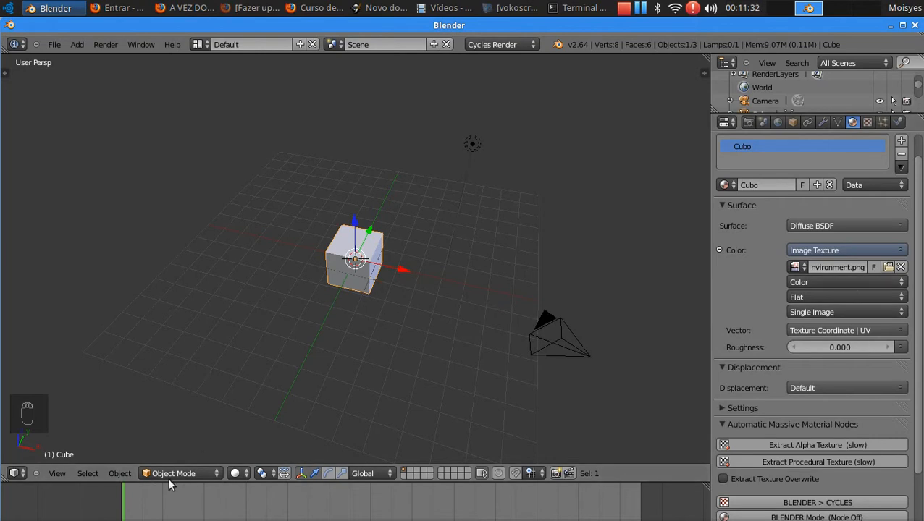
- Display the viewport with Material shading, and run a test render of the cube before returning to the 3D view
{"action": "left_click", "coordinate": [236, 473]}
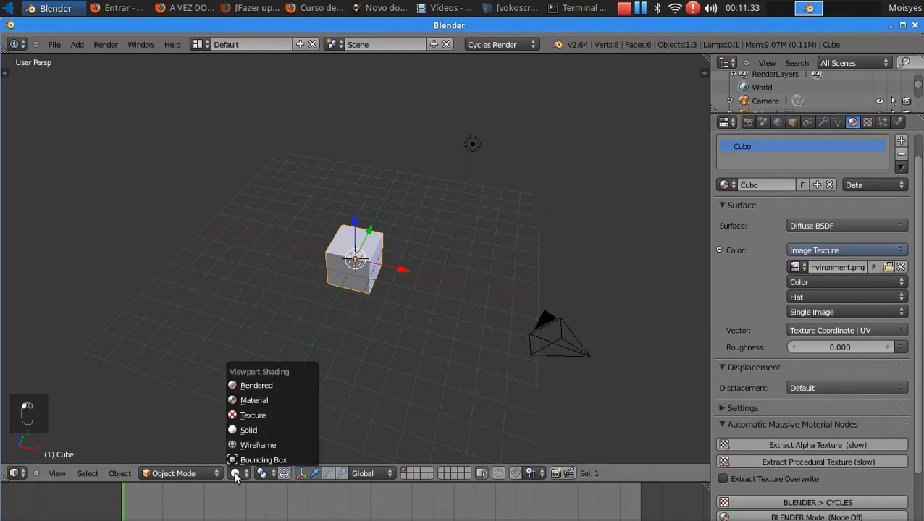
{"action": "left_click", "coordinate": [257, 399]}
{"action": "key", "text": "KP_0"}
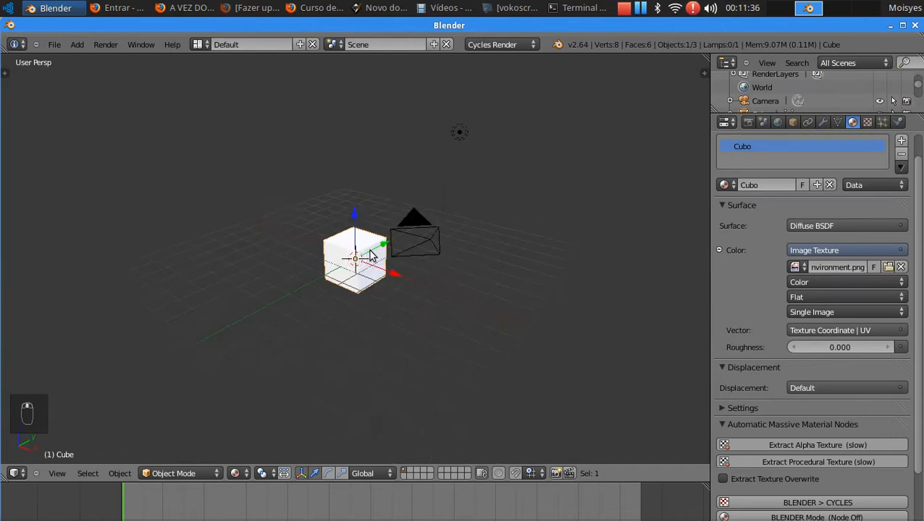
{"action": "key", "text": "F12"}
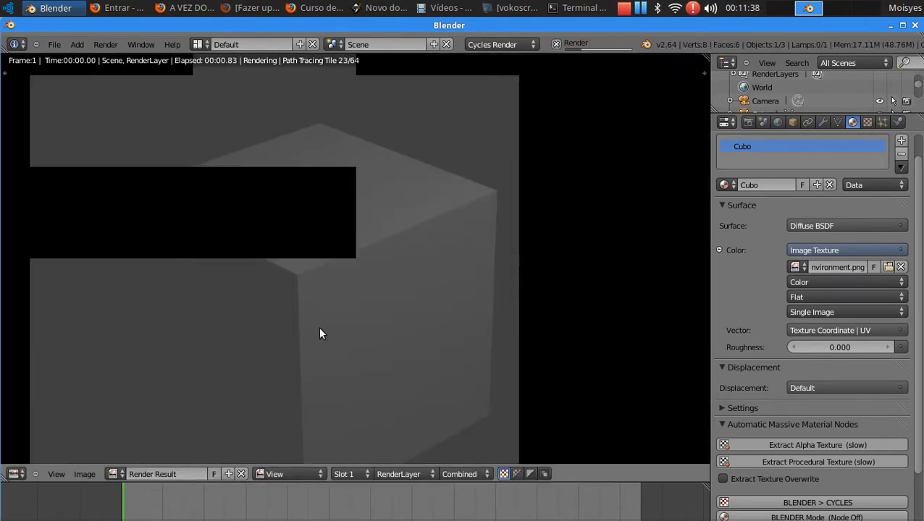
{"action": "key", "text": "Escape"}
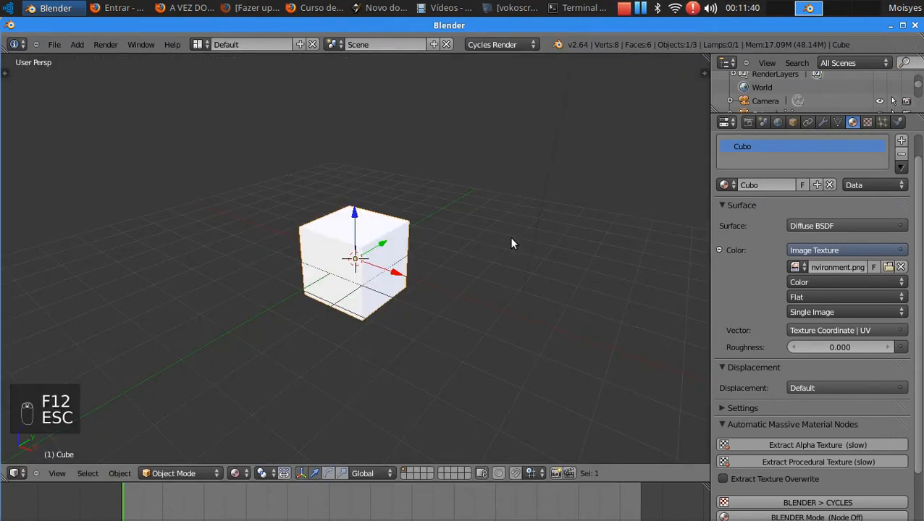
- Assign the Cubo material to all faces of the cube in Edit Mode and check it with another render
{"action": "key", "text": "Tab"}
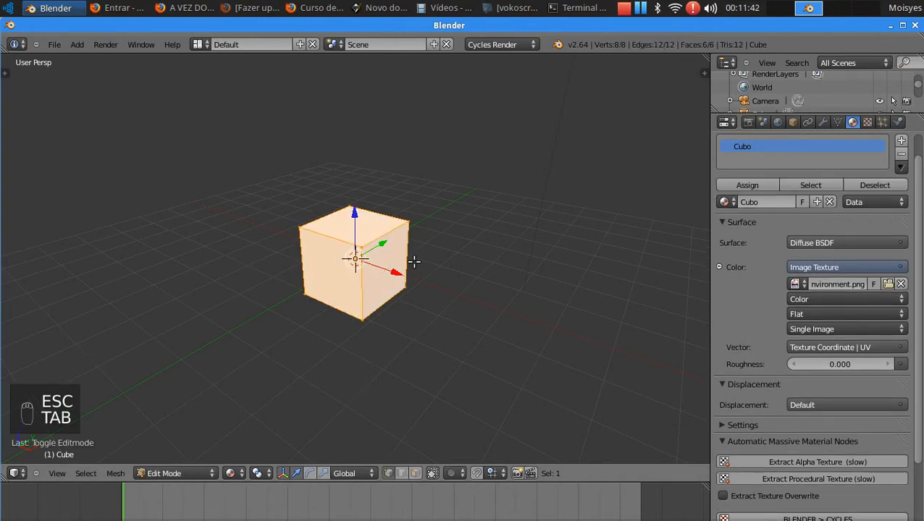
{"action": "left_click", "coordinate": [747, 185]}
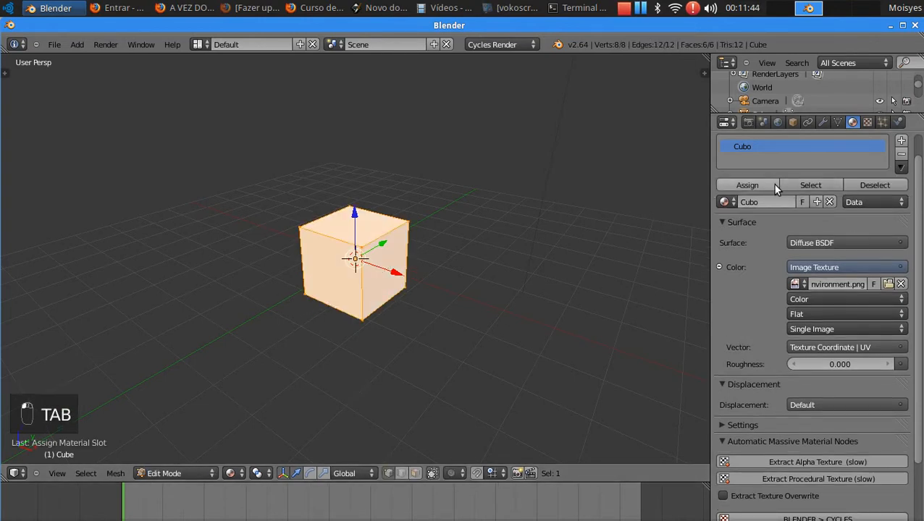
{"action": "key", "text": "Tab"}
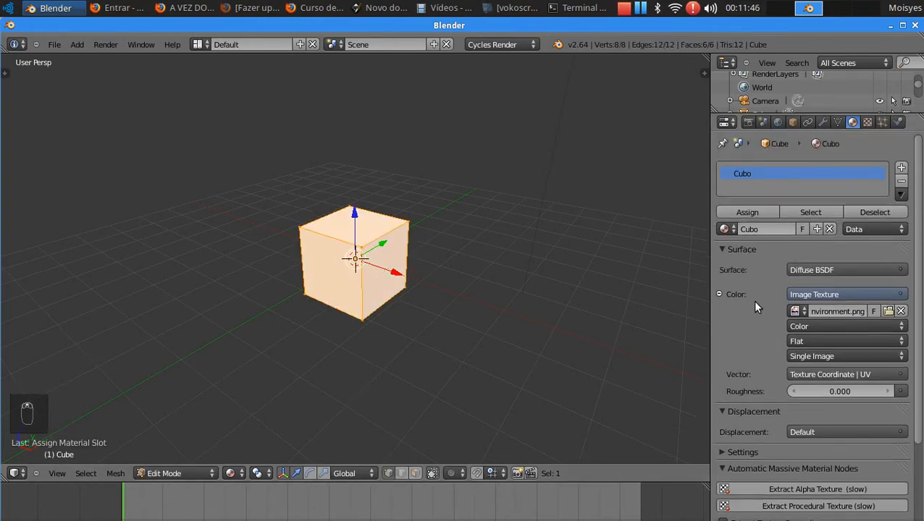
{"action": "key", "text": "F12"}
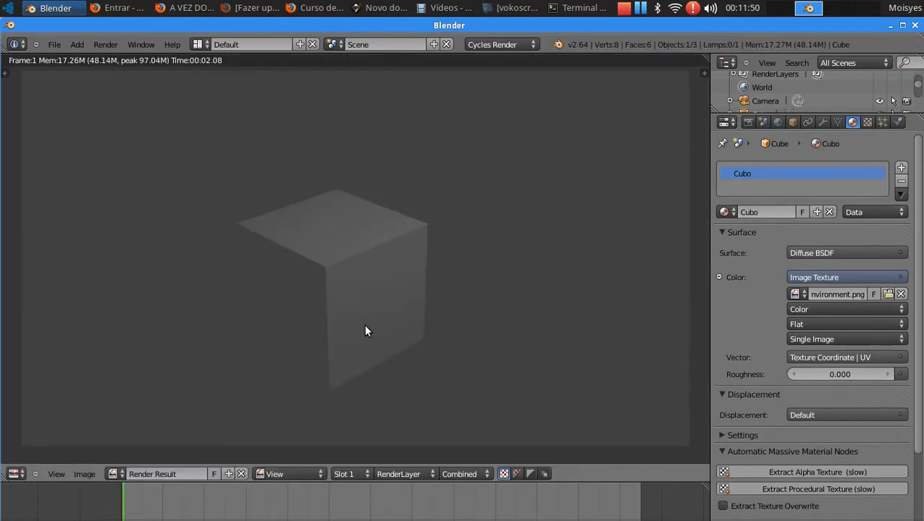
{"action": "key", "text": "Escape"}
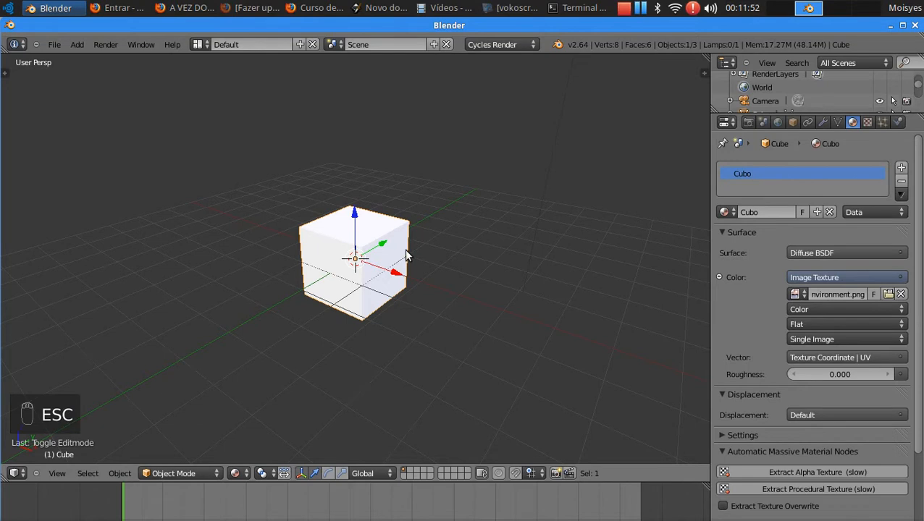
- Unwrap all faces of the cube in Edit Mode with the standard Unwrap method
{"action": "key", "text": "Tab"}
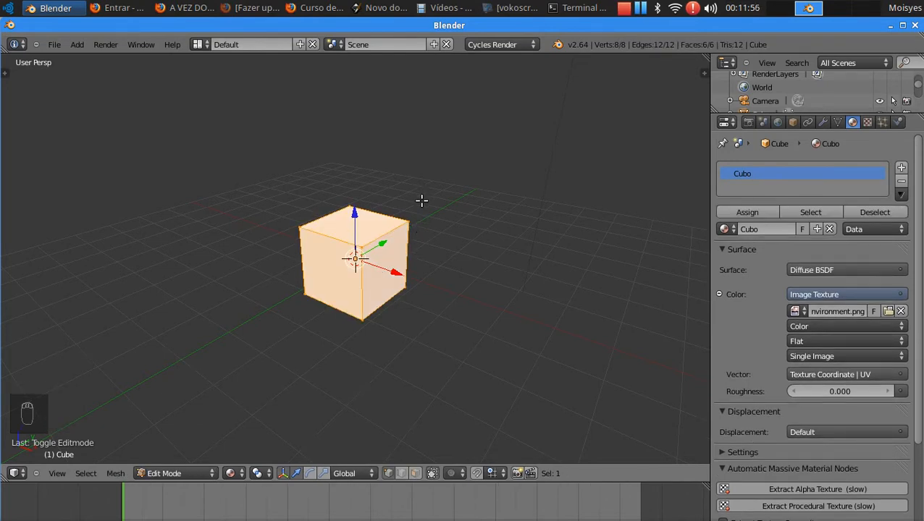
{"action": "key", "text": "u"}
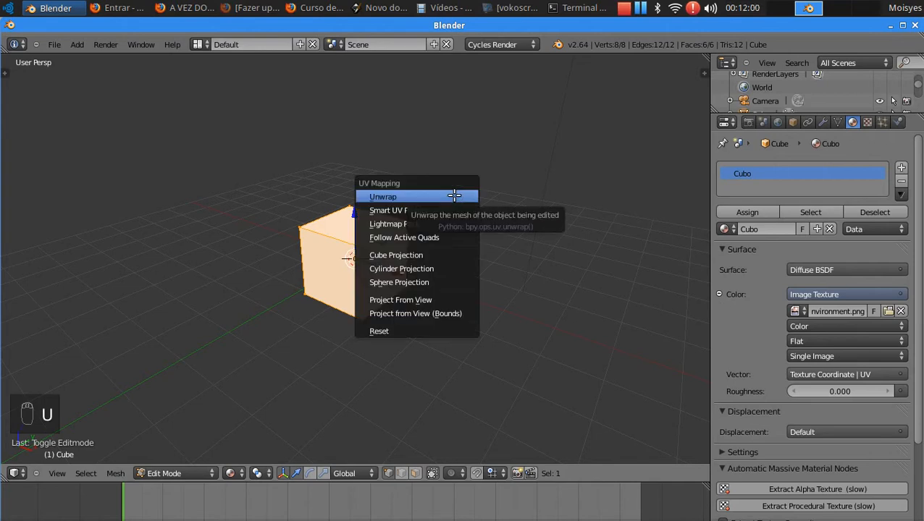
{"action": "left_click", "coordinate": [454, 195]}
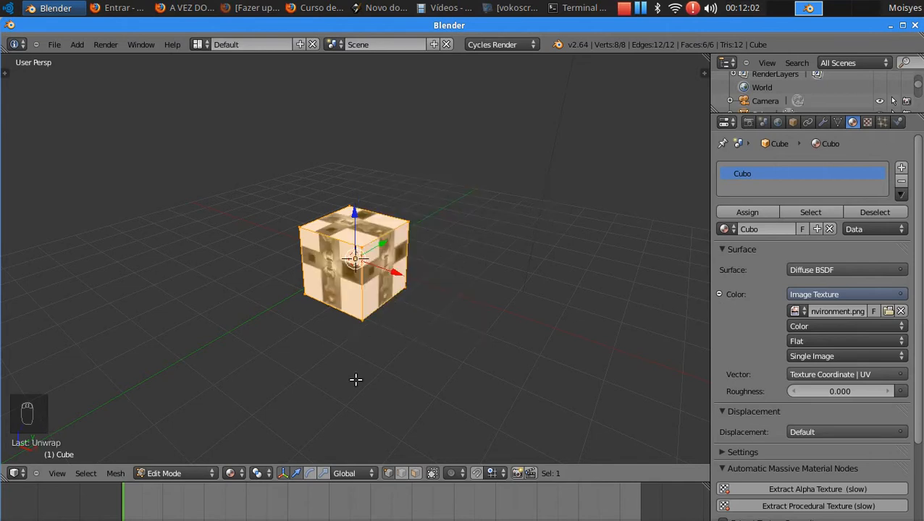
- Inspect the texture on the cube from several sides, and remap all faces with Project From View
{"action": "middle_click_drag", "start_coordinate": [313, 369], "coordinate": [384, 341]}
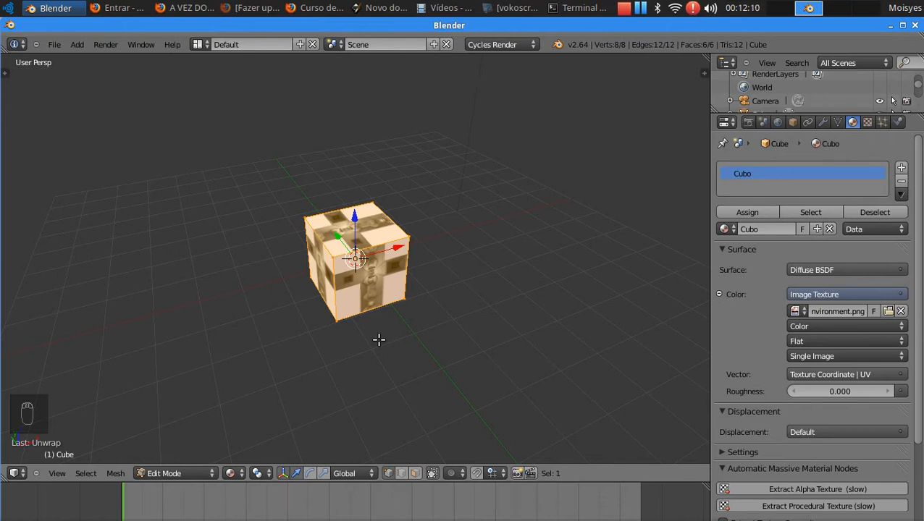
{"action": "scroll", "coordinate": [408, 307], "scroll_direction": "up", "scroll_amount": 6}
{"action": "scroll", "coordinate": [435, 303], "scroll_direction": "down", "scroll_amount": 3}
{"action": "middle_click_drag", "start_coordinate": [506, 288], "coordinate": [456, 326]}
{"action": "middle_click_drag", "start_coordinate": [353, 316], "coordinate": [404, 318]}
{"action": "scroll", "coordinate": [404, 318], "scroll_direction": "down", "scroll_amount": 3}
{"action": "scroll", "coordinate": [406, 314], "scroll_direction": "up", "scroll_amount": 3}
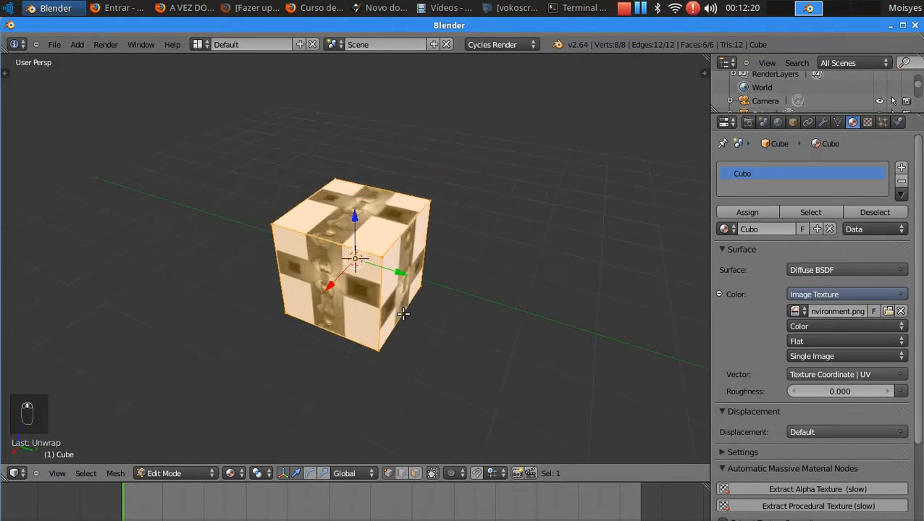
{"action": "key", "text": "u"}
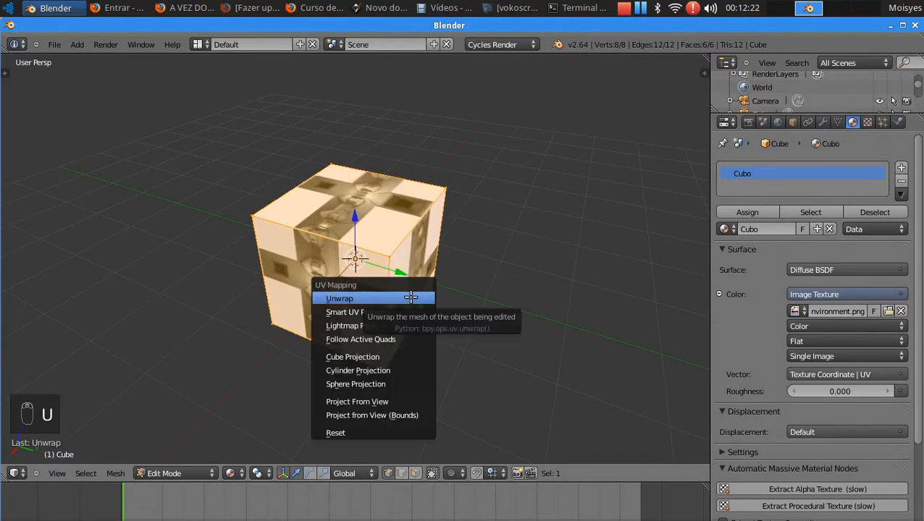
{"action": "left_click", "coordinate": [380, 401]}
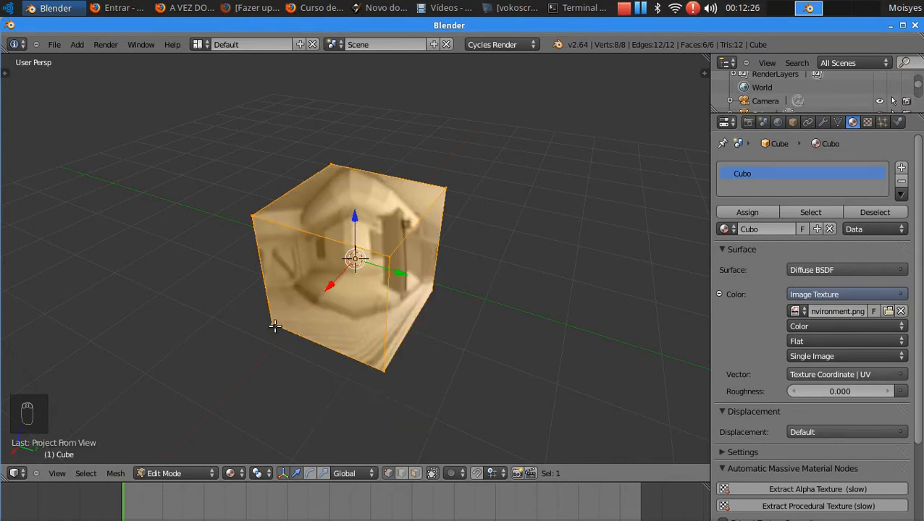
- Inspect the projected texture from the front and from above, and remap all faces with Project from View (Bounds) from an angled view
{"action": "scroll", "coordinate": [354, 338], "scroll_direction": "down", "scroll_amount": 3}
{"action": "scroll", "coordinate": [356, 343], "scroll_direction": "up", "scroll_amount": 10}
{"action": "scroll", "coordinate": [358, 348], "scroll_direction": "down", "scroll_amount": 8}
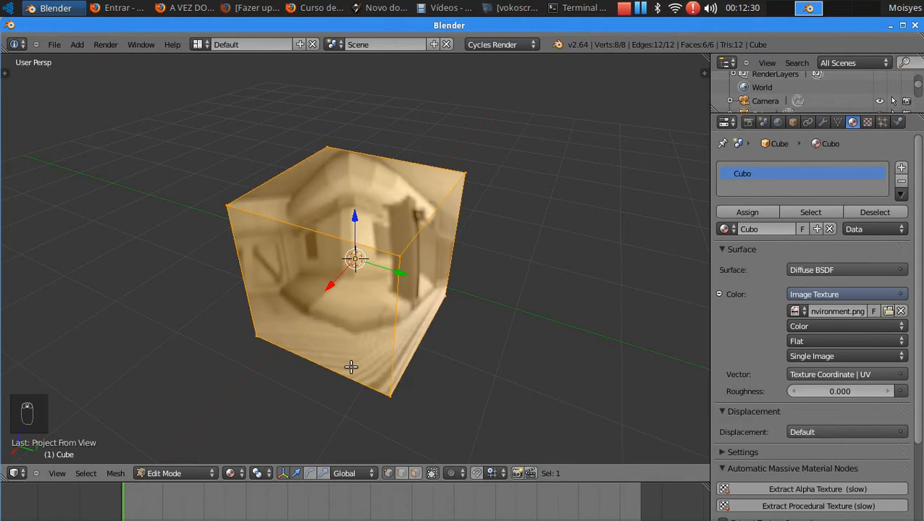
{"action": "middle_click_drag", "start_coordinate": [316, 312], "coordinate": [340, 309]}
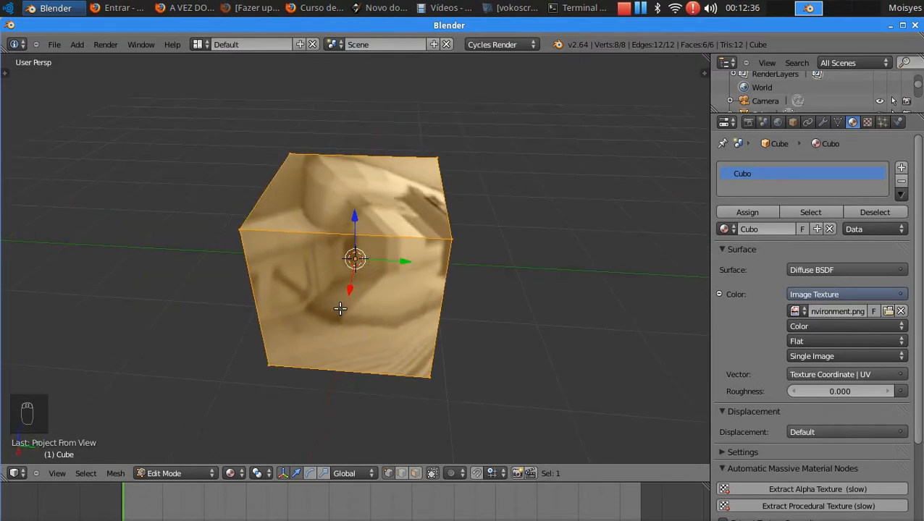
{"action": "key", "text": "KP_7"}
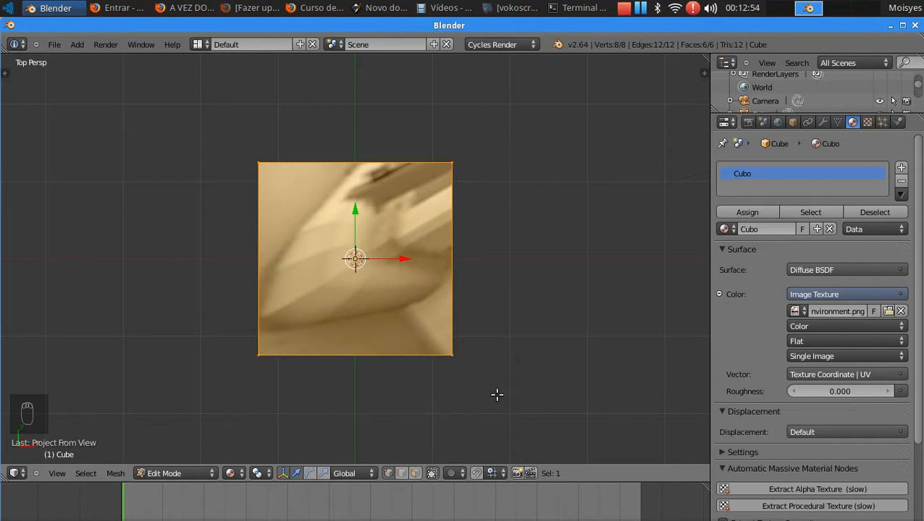
{"action": "middle_click_drag", "start_coordinate": [379, 336], "coordinate": [317, 251]}
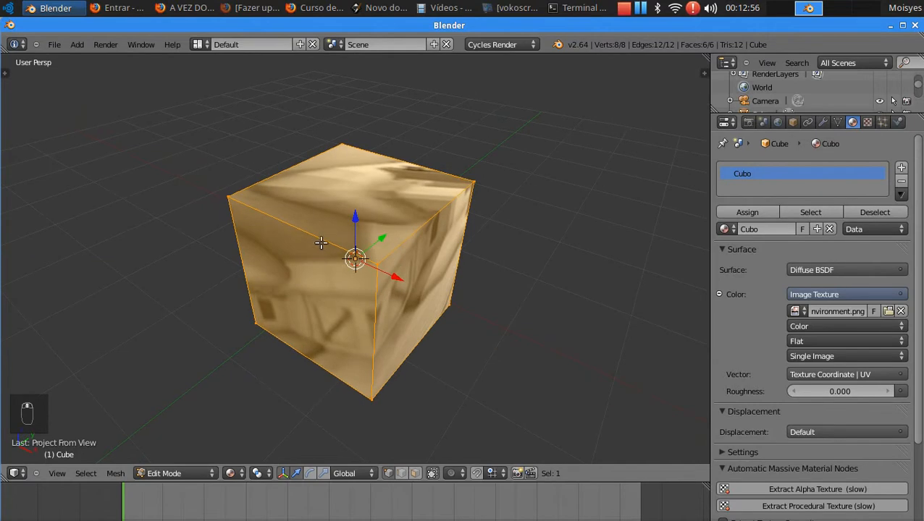
{"action": "key", "text": "u"}
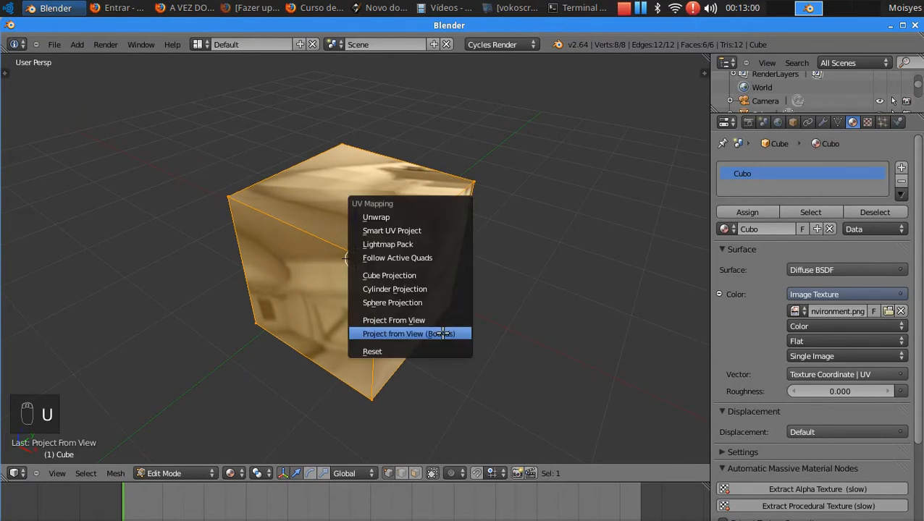
{"action": "left_click", "coordinate": [442, 333]}
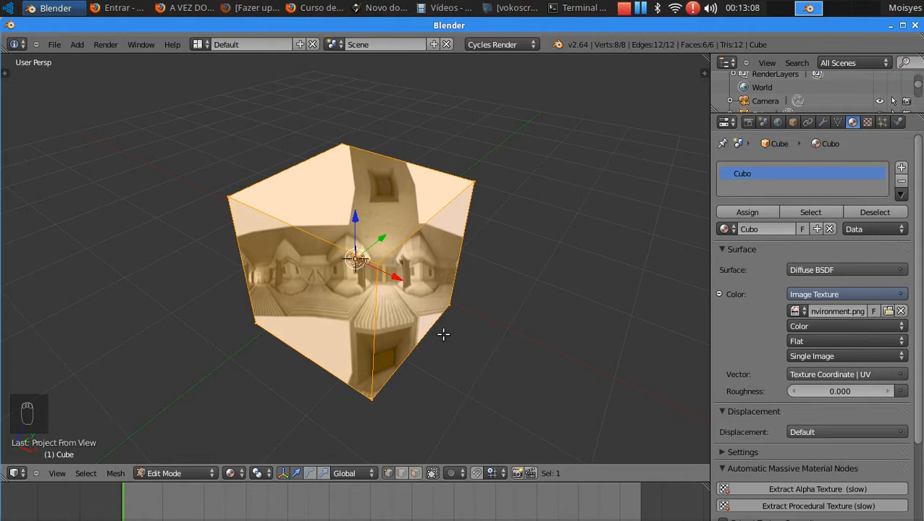
{"action": "mouse_move", "coordinate": [307, 356]}
{"action": "middle_mouse_down"}
{"action": "mouse_move", "coordinate": [387, 330]}
{"action": "mouse_move", "coordinate": [482, 318]}
{"action": "mouse_move", "coordinate": [355, 359]}
{"action": "mouse_move", "coordinate": [290, 361]}
{"action": "mouse_move", "coordinate": [316, 336]}
{"action": "mouse_move", "coordinate": [301, 369]}
{"action": "mouse_move", "coordinate": [247, 346]}
{"action": "mouse_move", "coordinate": [216, 304]}
{"action": "mouse_move", "coordinate": [262, 285]}
{"action": "mouse_move", "coordinate": [355, 319]}
{"action": "mouse_move", "coordinate": [363, 340]}
{"action": "mouse_move", "coordinate": [317, 344]}
{"action": "middle_mouse_up"}
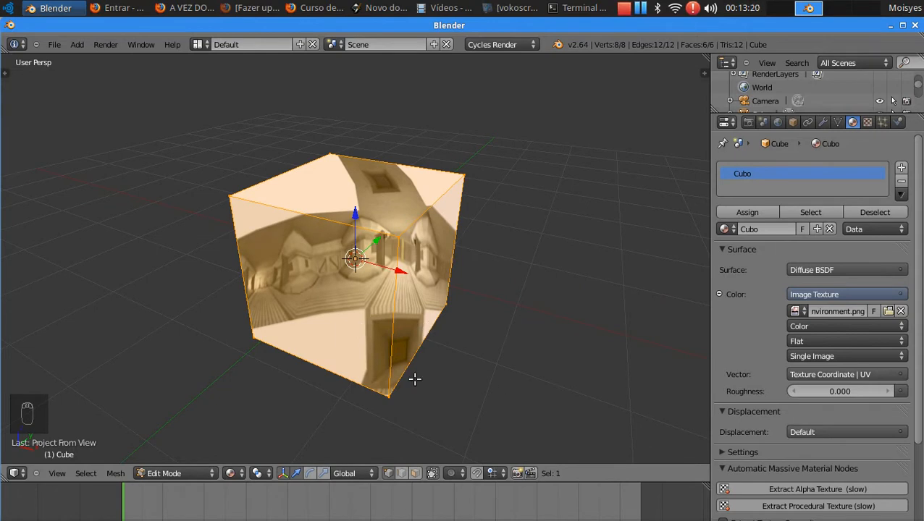
- Try Sphere Projection and Cylinder Projection on all faces of the cube
{"action": "key", "text": "u"}
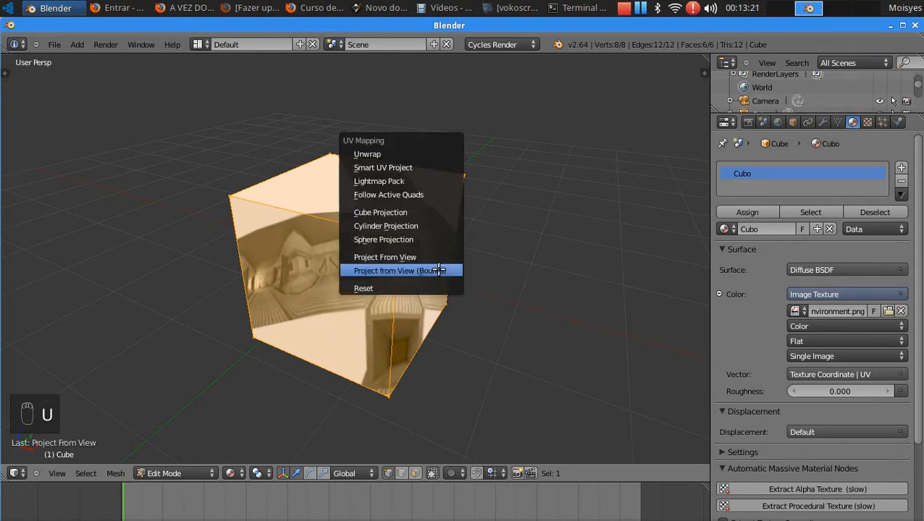
{"action": "left_click", "coordinate": [408, 240]}
{"action": "middle_click_drag", "start_coordinate": [398, 332], "coordinate": [386, 287]}
{"action": "key", "text": "u"}
{"action": "left_click", "coordinate": [371, 366]}
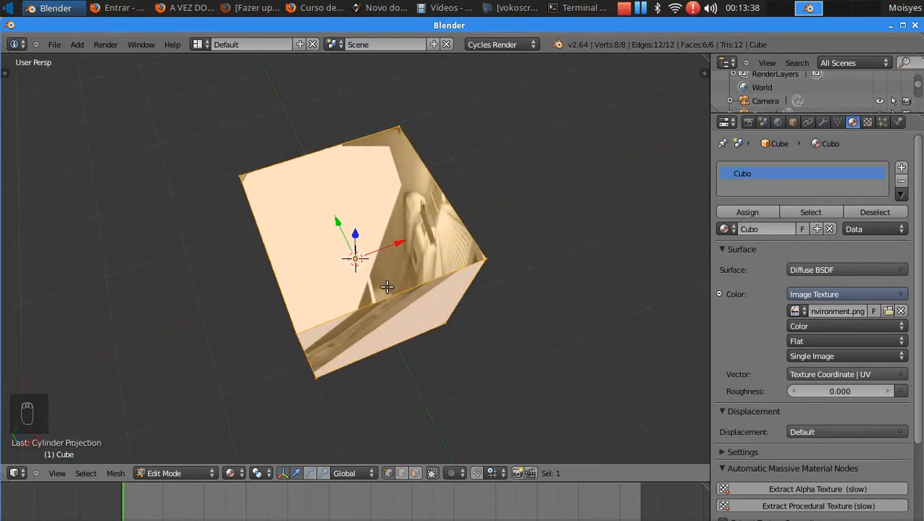
- Remap all faces of the cube with Cube Projection and check the texture from several sides
{"action": "key", "text": "u"}
{"action": "left_click", "coordinate": [384, 270]}
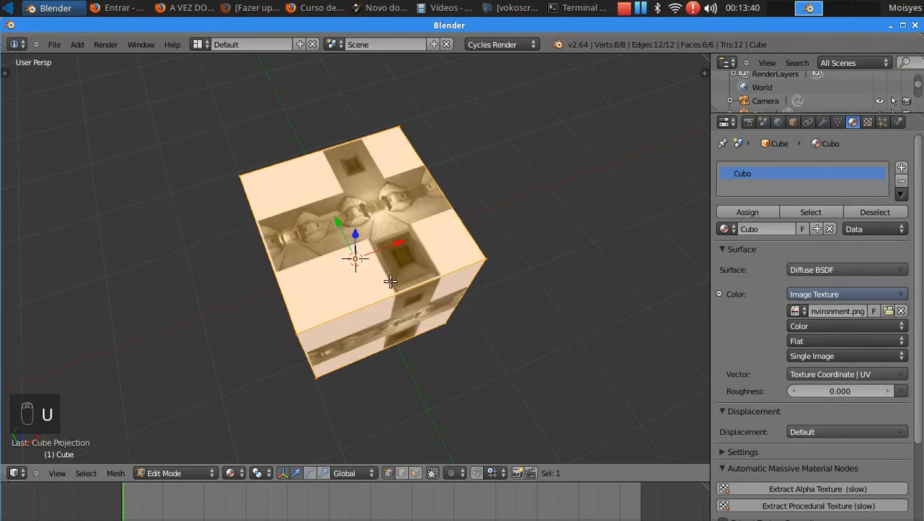
{"action": "scroll", "coordinate": [391, 281], "scroll_direction": "down", "scroll_amount": 3}
{"action": "middle_click_drag", "start_coordinate": [392, 326], "coordinate": [511, 264]}
{"action": "middle_click_drag", "start_coordinate": [277, 296], "coordinate": [427, 302]}
{"action": "scroll", "coordinate": [426, 301], "scroll_direction": "up", "scroll_amount": 5}
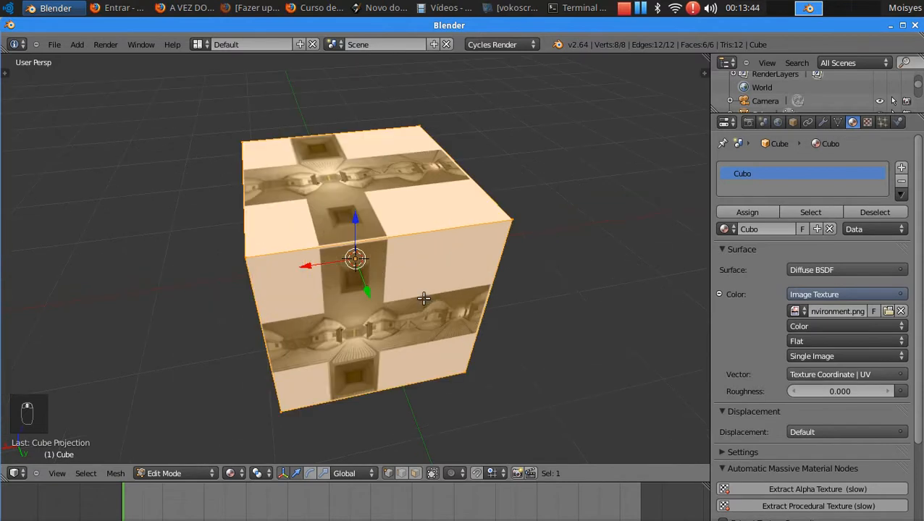
{"action": "middle_click_drag", "start_coordinate": [447, 361], "coordinate": [221, 342]}
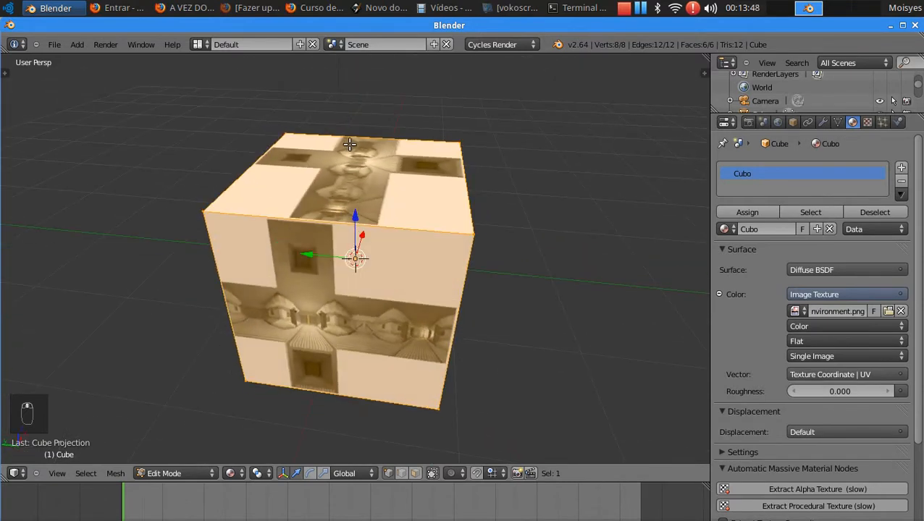
- Switch to the UV Editing screen layout and hide the side panels in both the UV editor and the 3D view
{"action": "left_click", "coordinate": [205, 42]}
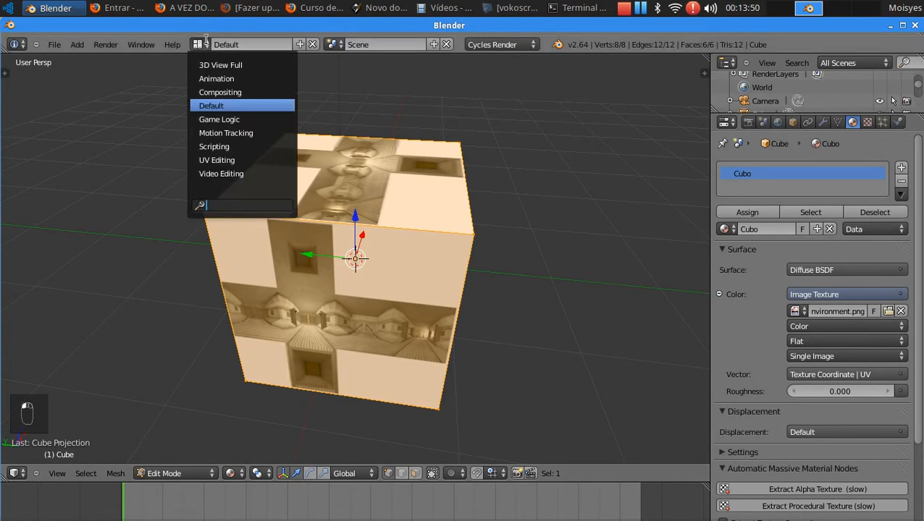
{"action": "left_click", "coordinate": [217, 160]}
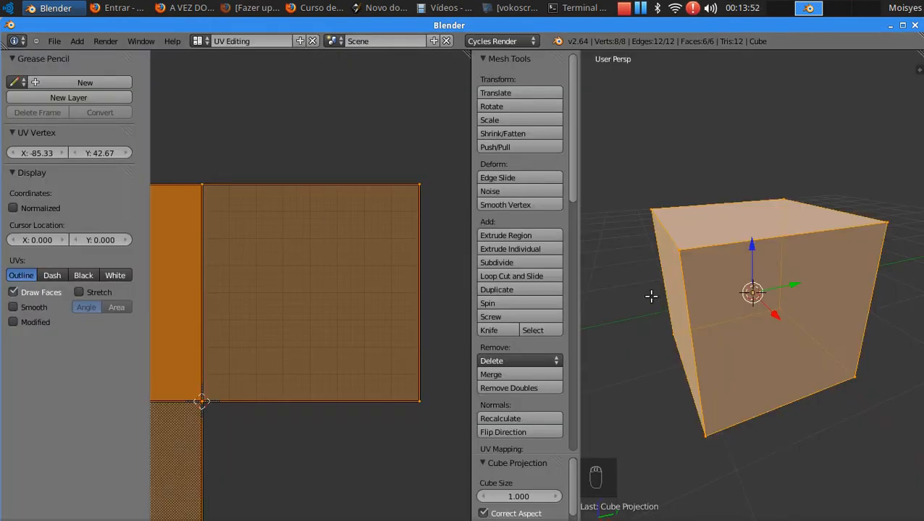
{"action": "key", "text": "t"}
{"action": "key", "text": "t"}
{"action": "key", "text": "n"}
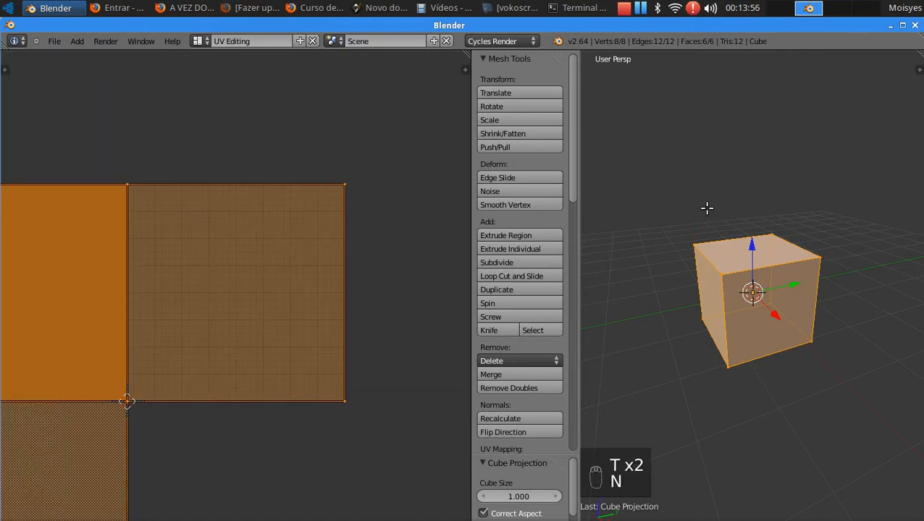
{"action": "key", "text": "t"}
{"action": "scroll", "coordinate": [286, 293], "scroll_direction": "down", "scroll_amount": 5}
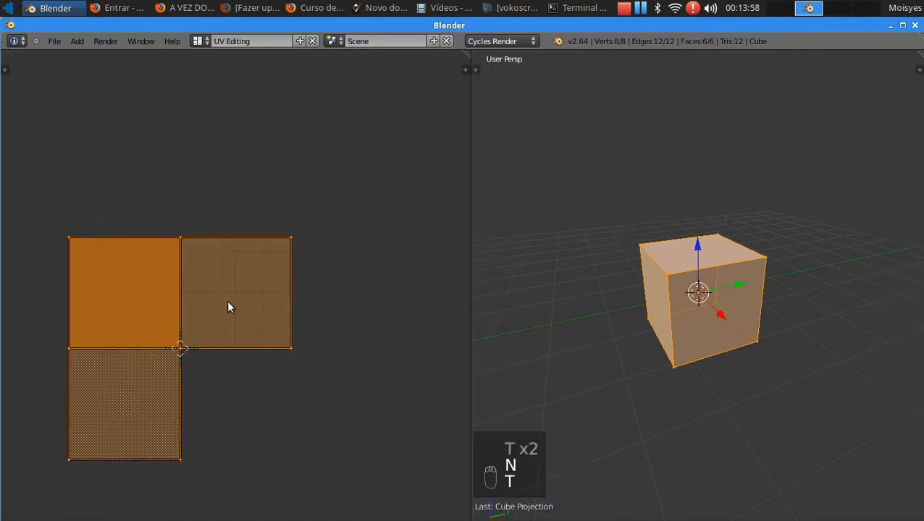
{"action": "scroll", "coordinate": [220, 319], "scroll_direction": "up", "scroll_amount": 3}
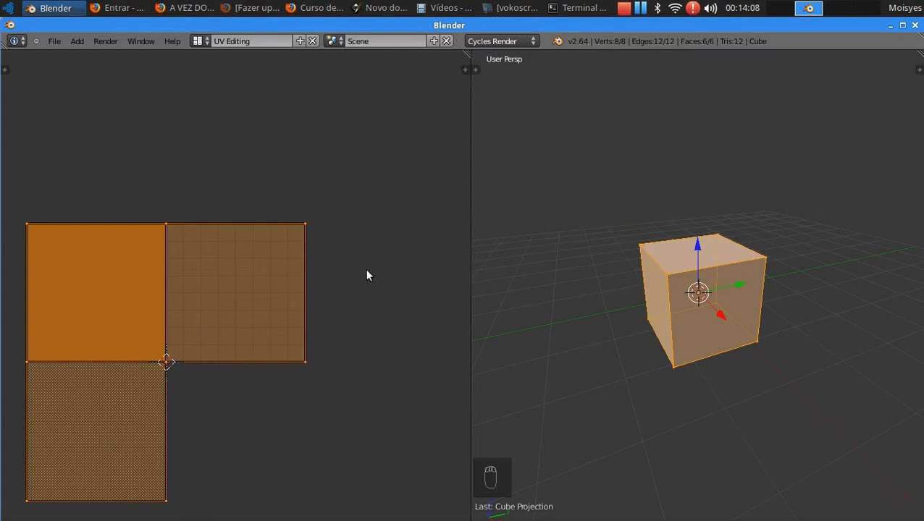
- Refit the window so the editor headers show, and set the 3D view to Material shading after trying Rendered
{"action": "middle_click_drag", "start_coordinate": [602, 315], "coordinate": [735, 335]}
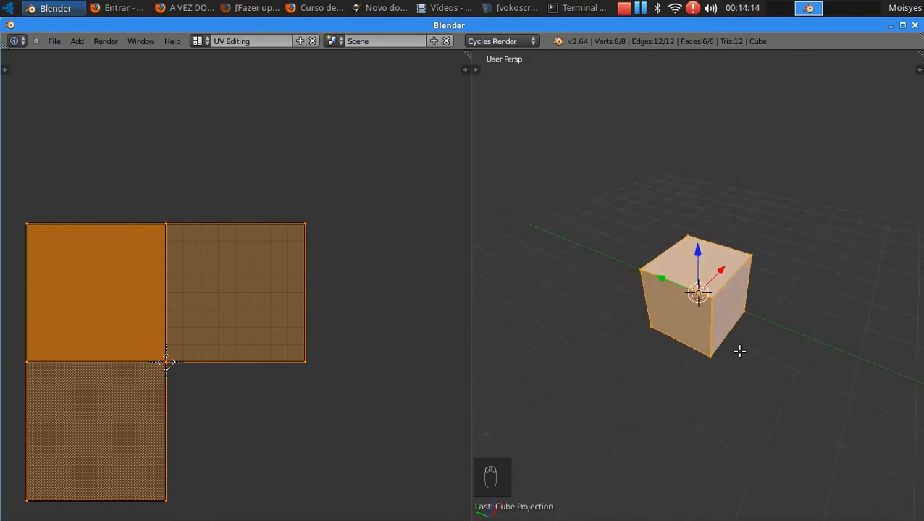
{"action": "mouse_move", "coordinate": [656, 500]}
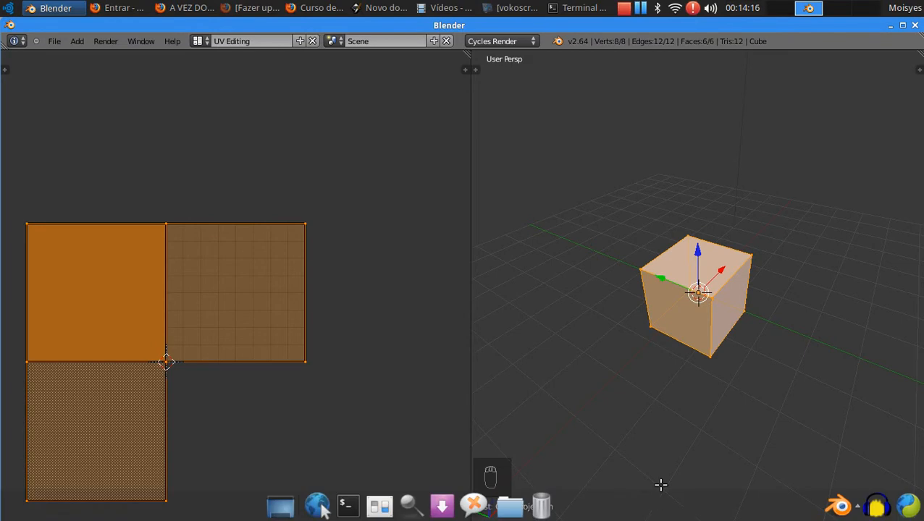
{"action": "left_click", "coordinate": [901, 25]}
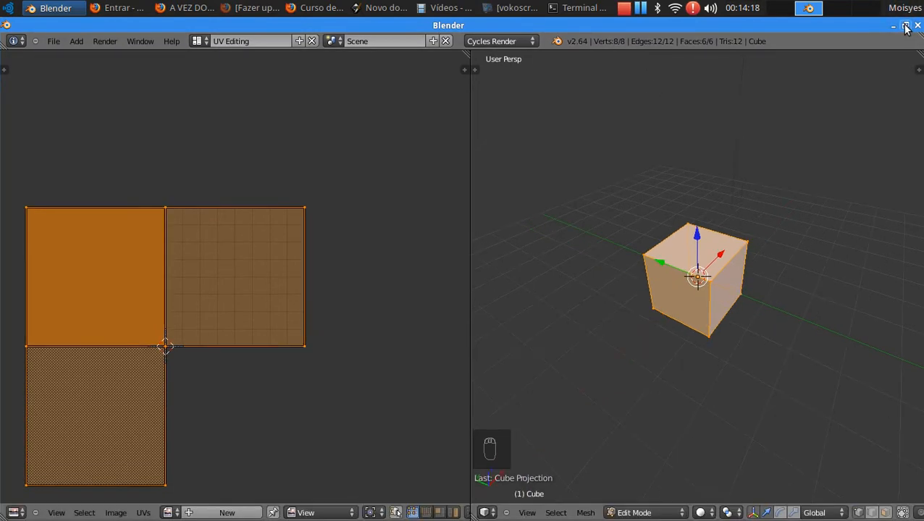
{"action": "left_click", "coordinate": [701, 513]}
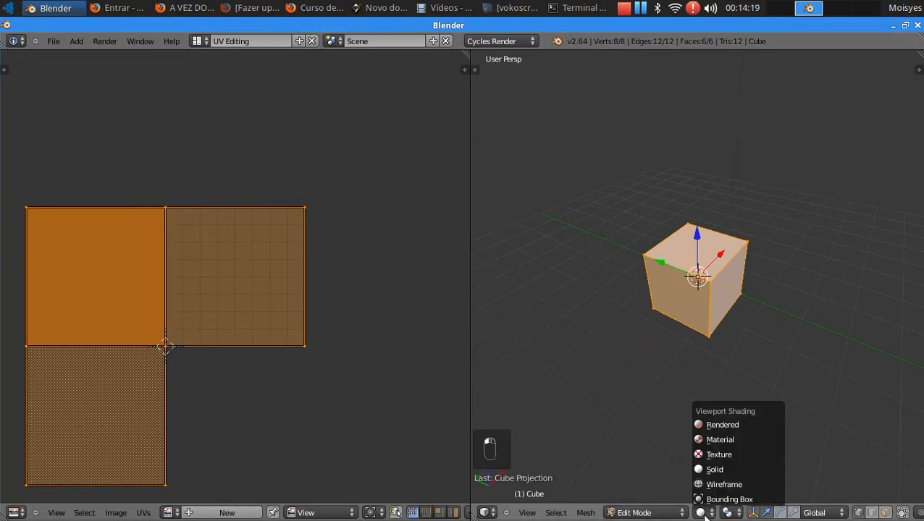
{"action": "left_click", "coordinate": [722, 426]}
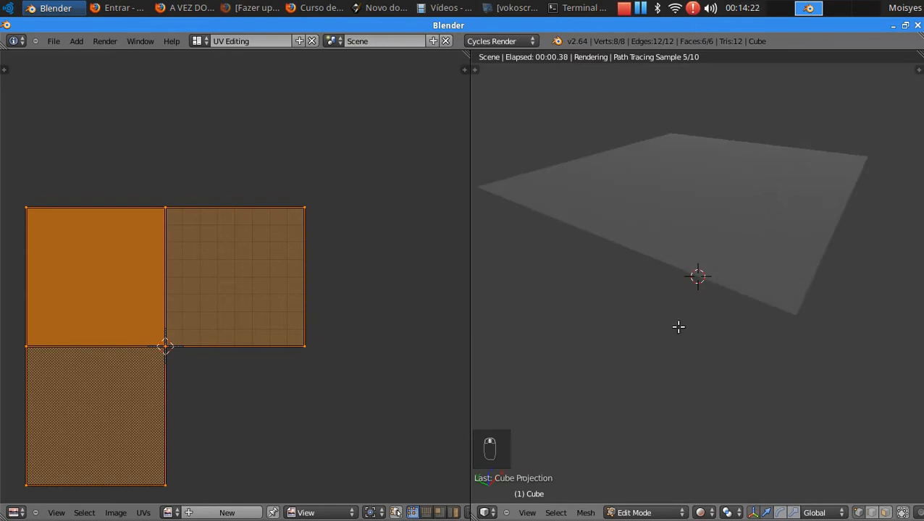
{"action": "scroll", "coordinate": [683, 489], "scroll_direction": "down", "scroll_amount": 3}
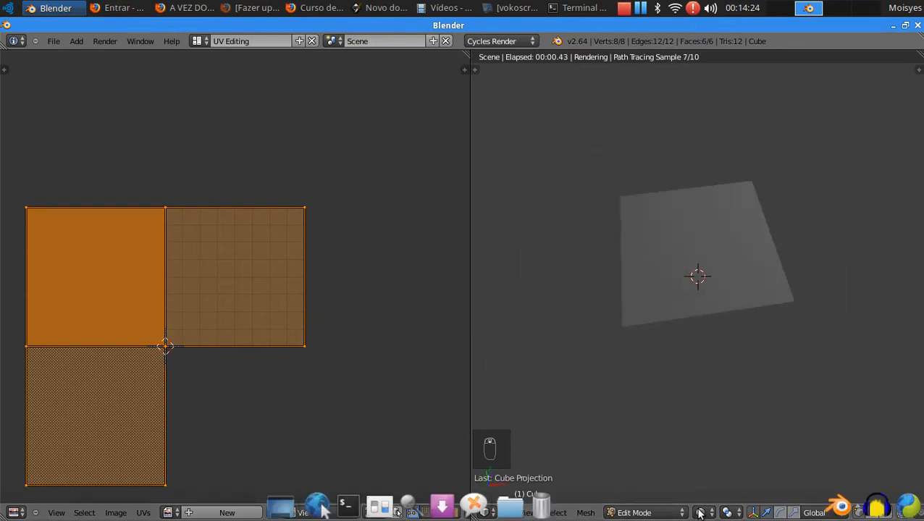
{"action": "left_click", "coordinate": [641, 8]}
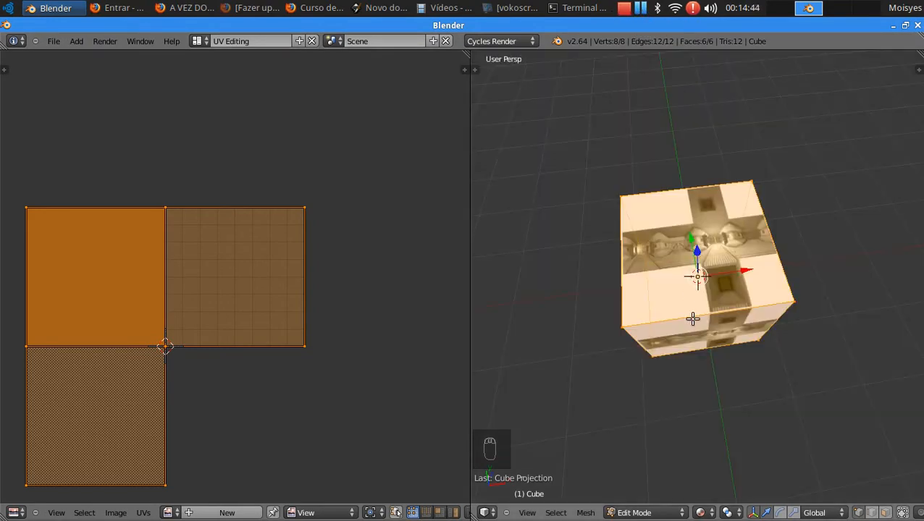
{"action": "middle_click_drag", "start_coordinate": [694, 340], "coordinate": [598, 288]}
{"action": "middle_click_drag", "start_coordinate": [726, 295], "coordinate": [593, 296]}
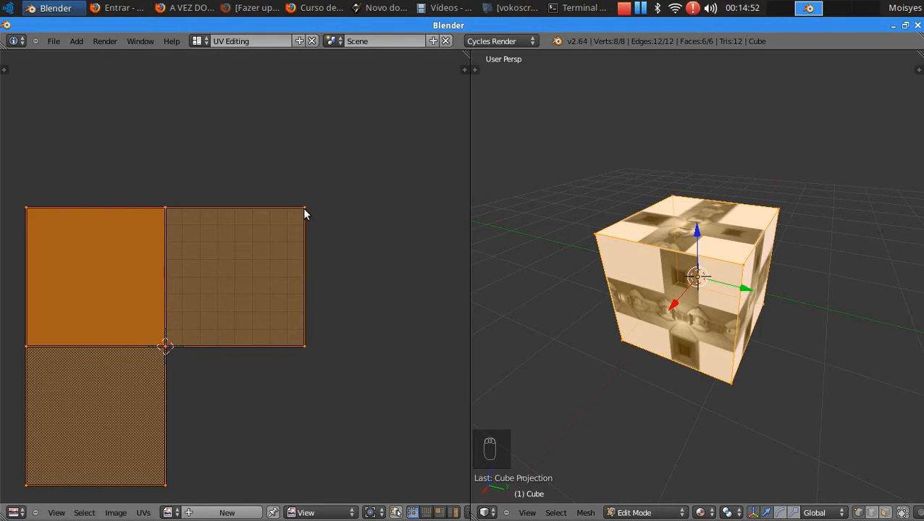
- Show map_environment.png behind the UV layout, and scale and move the whole layout over the middle of the image
{"action": "key", "text": "s"}
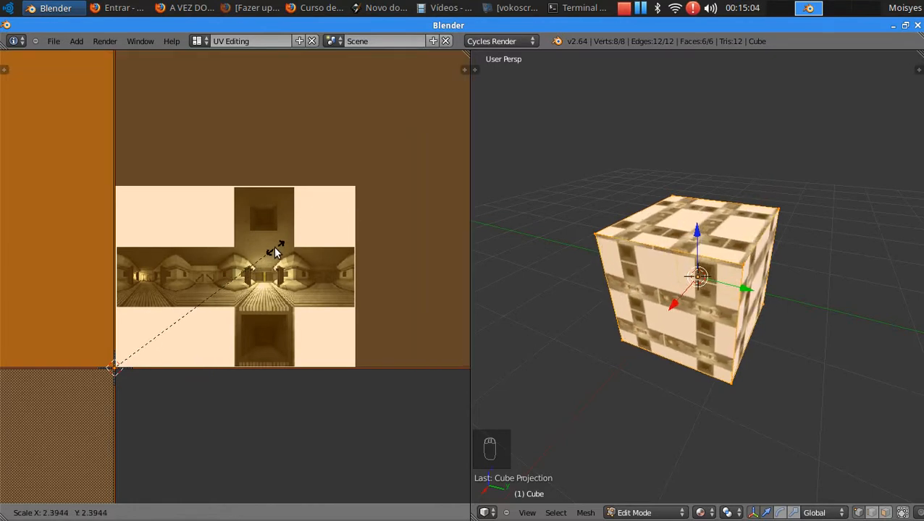
{"action": "left_click", "coordinate": [181, 343]}
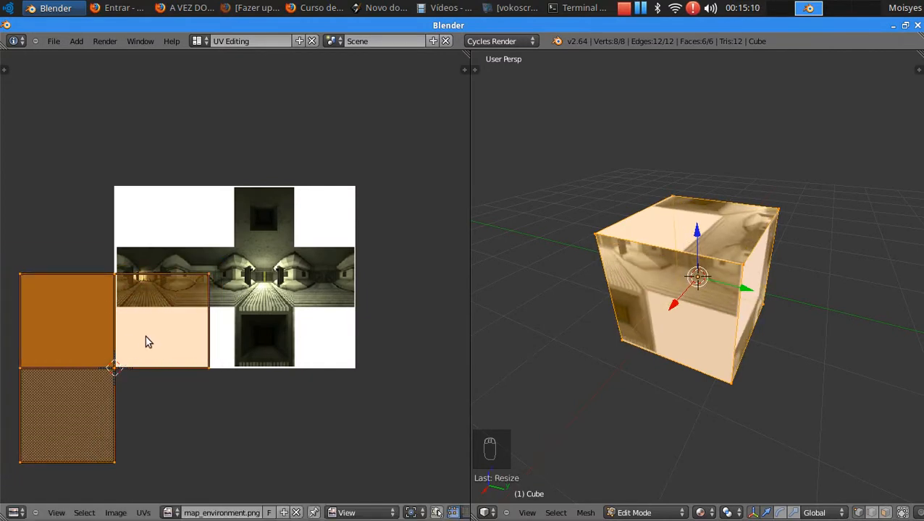
{"action": "key", "text": "g"}
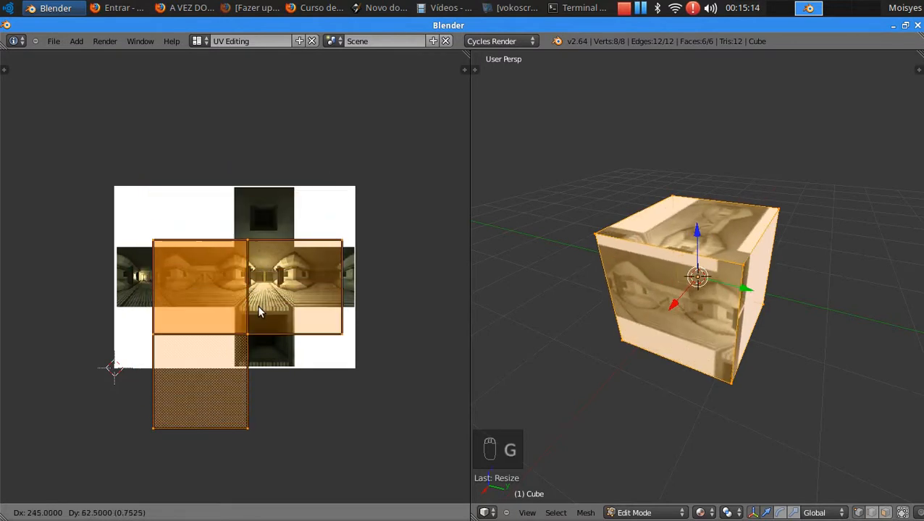
{"action": "left_click", "coordinate": [262, 314]}
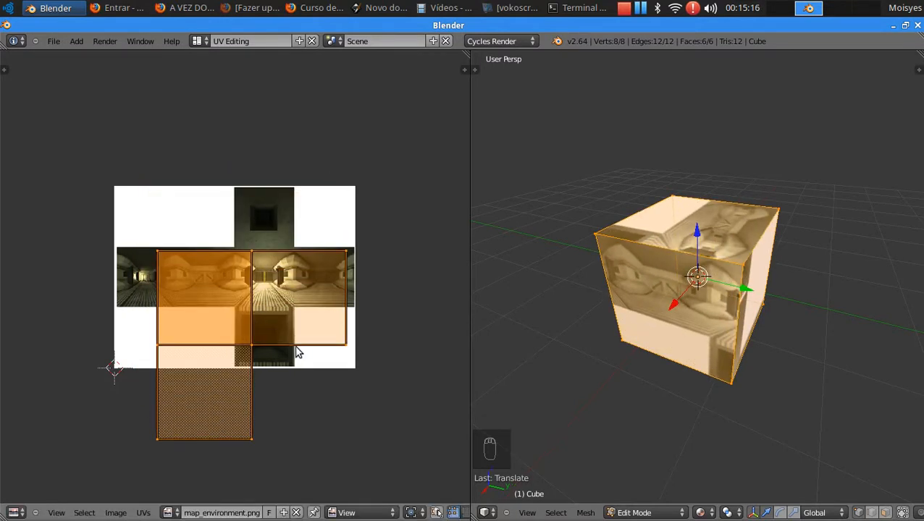
{"action": "middle_click_drag", "start_coordinate": [786, 348], "coordinate": [666, 330]}
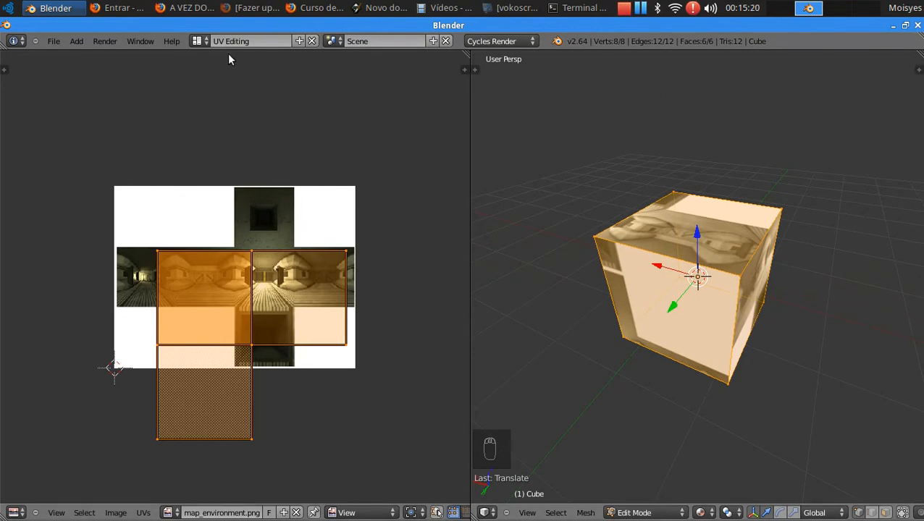
- Switch the cube to face selection mode in the Default screen layout, and return to the UV Editing layout
{"action": "left_click", "coordinate": [206, 39]}
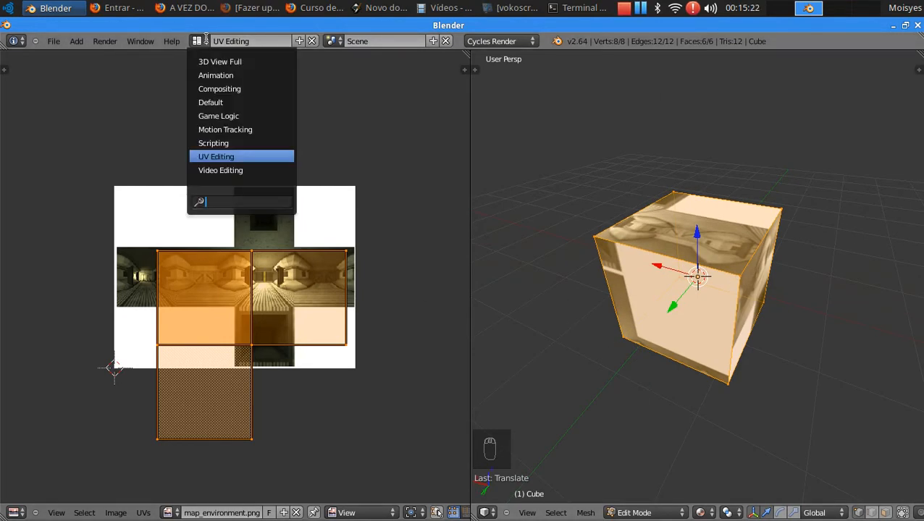
{"action": "left_click", "coordinate": [216, 101]}
{"action": "scroll", "coordinate": [476, 226], "scroll_direction": "down", "scroll_amount": 4}
{"action": "middle_click_drag", "start_coordinate": [359, 315], "coordinate": [445, 315]}
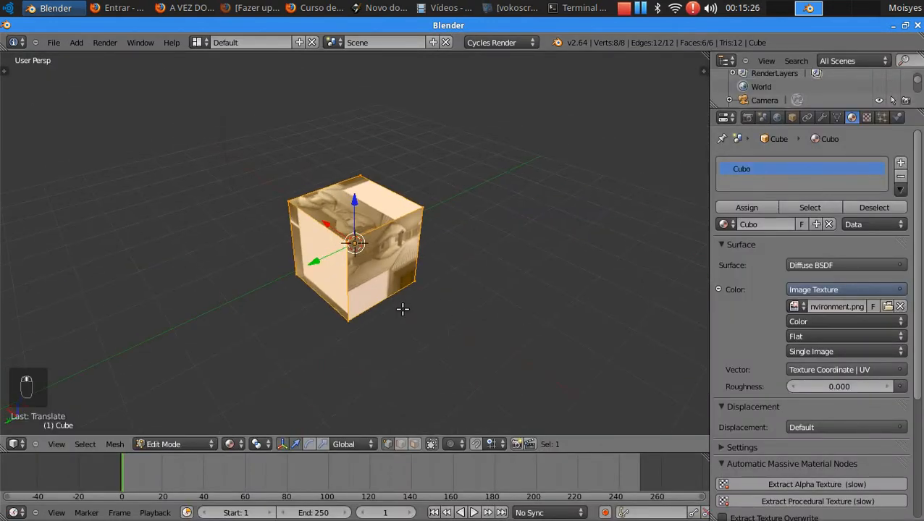
{"action": "key", "text": "ctrl+Tab"}
{"action": "left_click", "coordinate": [388, 324]}
{"action": "middle_click_drag", "start_coordinate": [385, 312], "coordinate": [394, 309]}
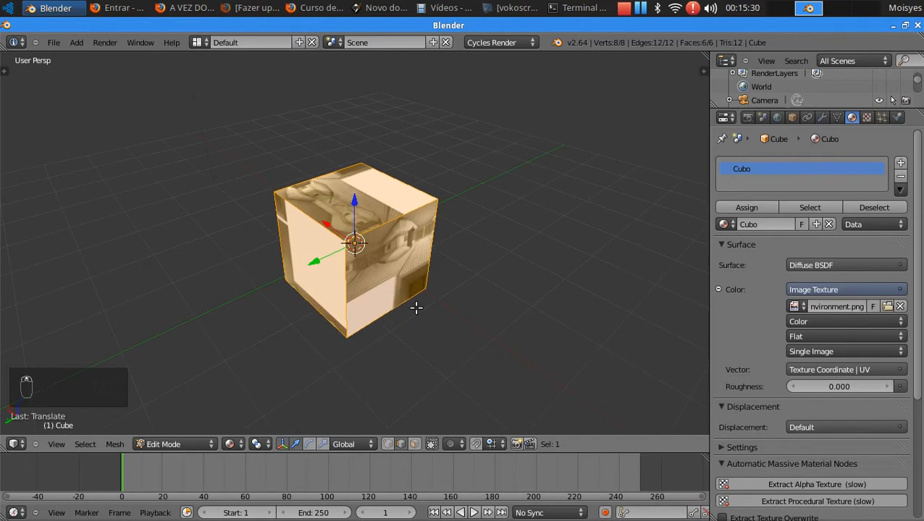
{"action": "left_click", "coordinate": [197, 42]}
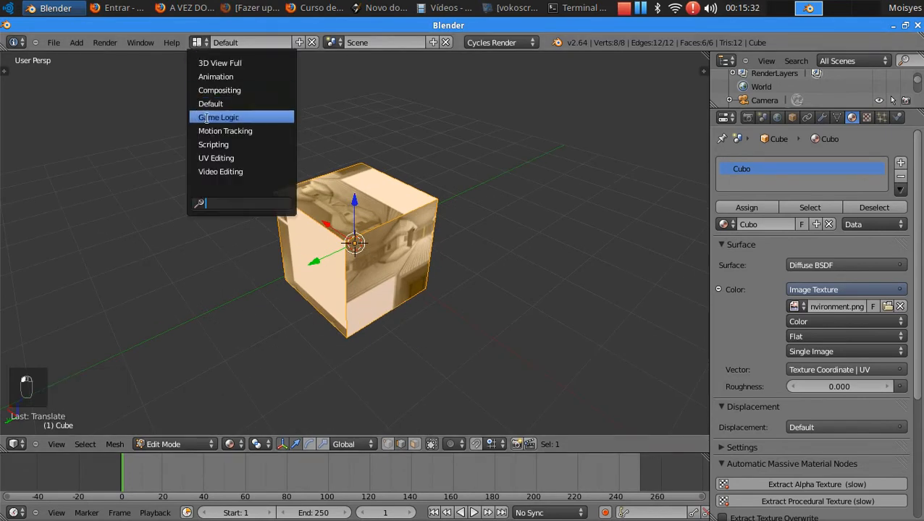
{"action": "left_click", "coordinate": [216, 153]}
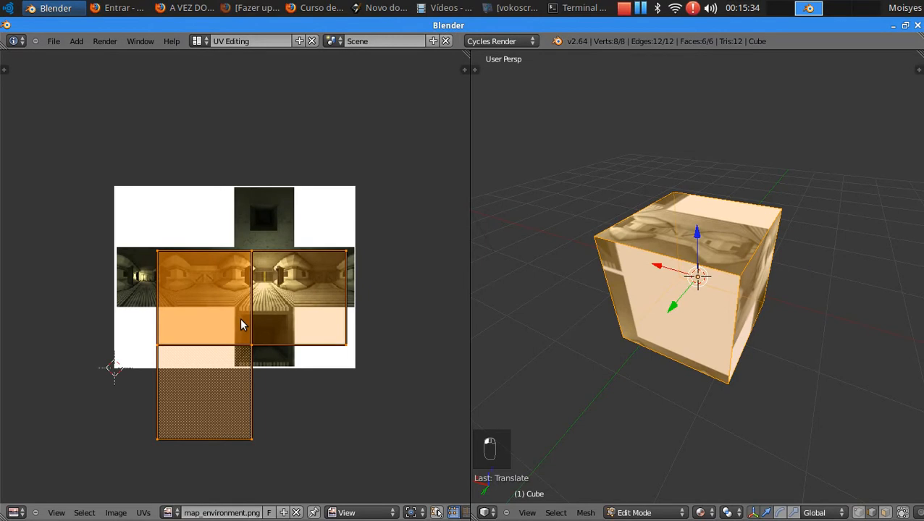
- Check the texture on the cube in Object Mode, and return to Edit Mode with edge selection
{"action": "key", "text": "Tab"}
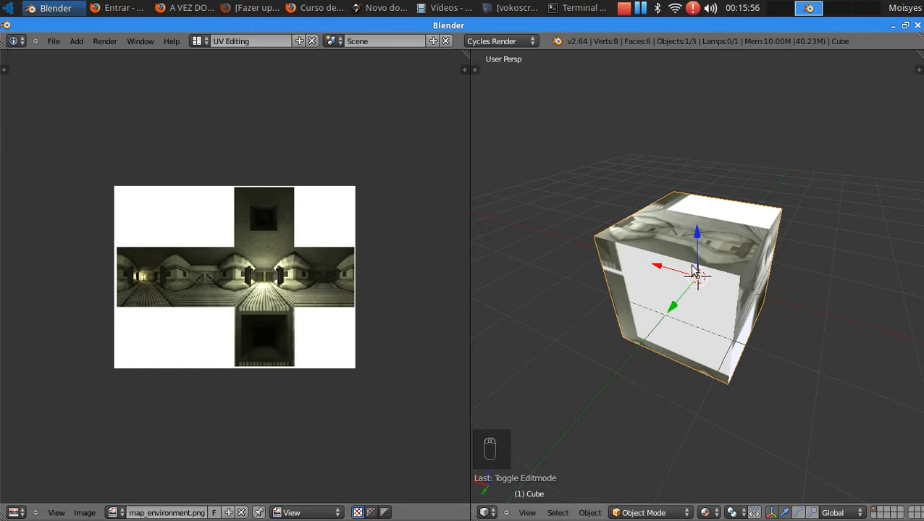
{"action": "middle_click_drag", "start_coordinate": [707, 274], "coordinate": [639, 274]}
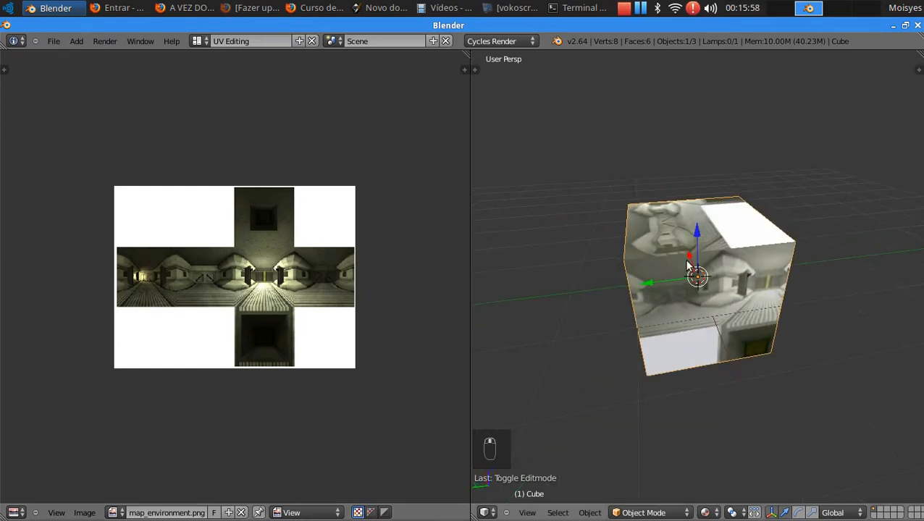
{"action": "key", "text": "Tab"}
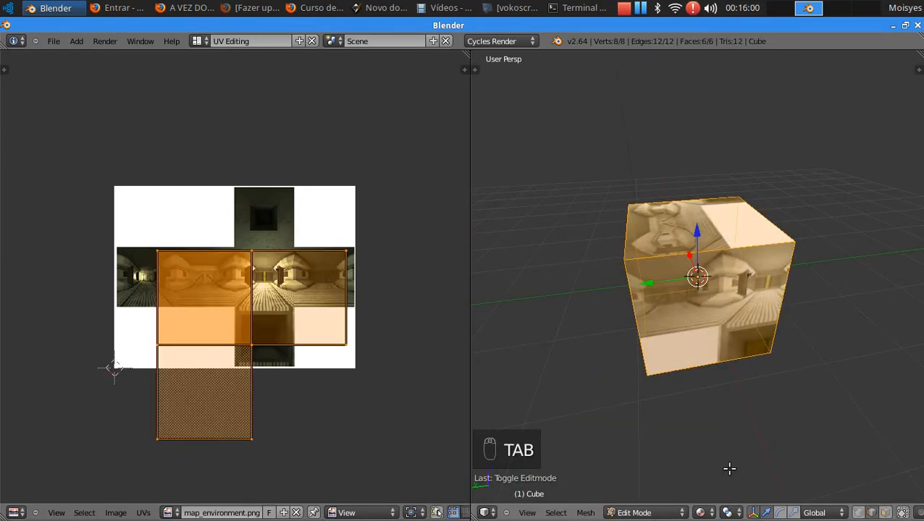
{"action": "key", "text": "ctrl+Tab"}
{"action": "left_click", "coordinate": [674, 414]}
{"action": "middle_click_drag", "start_coordinate": [681, 295], "coordinate": [655, 301]}
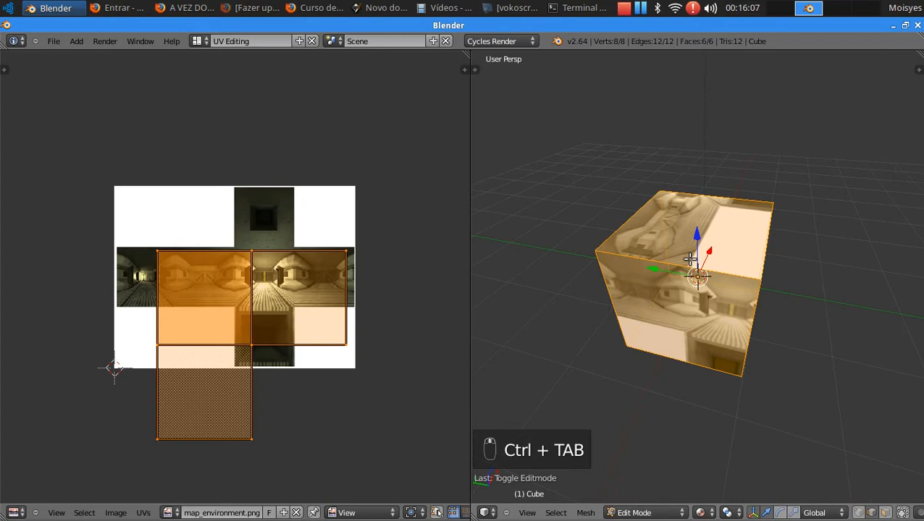
- Set the 3D view to Solid shading and select three edges of the cube's top face
{"action": "right_click", "coordinate": [763, 247]}
{"action": "mouse_move", "coordinate": [752, 292]}
{"action": "middle_mouse_down"}
{"action": "mouse_move", "coordinate": [708, 304]}
{"action": "mouse_move", "coordinate": [695, 278]}
{"action": "middle_mouse_up"}
{"action": "key", "text": "z"}
{"action": "right_click", "coordinate": [743, 267]}
{"action": "key", "text": "z"}
{"action": "right_click", "coordinate": [674, 275], "text": "shift"}
{"action": "middle_click_drag", "start_coordinate": [629, 275], "coordinate": [797, 284]}
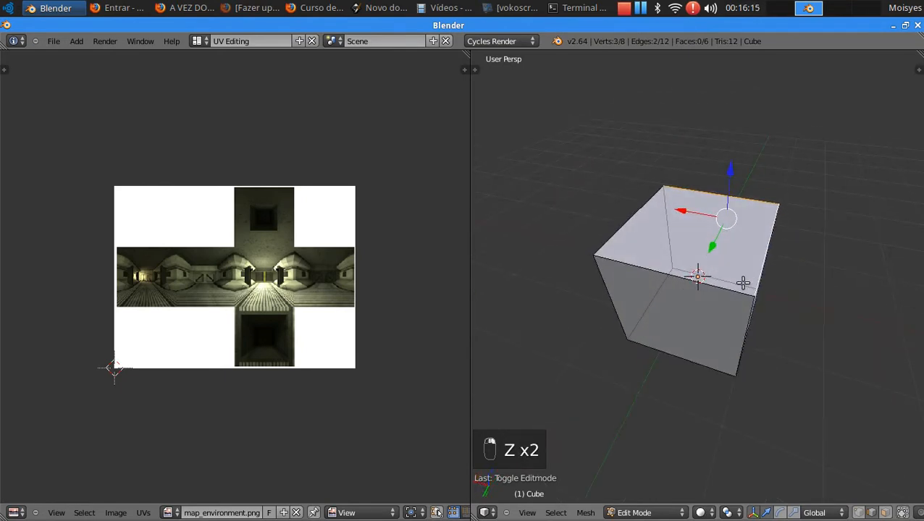
{"action": "right_click", "coordinate": [724, 284], "text": "shift"}
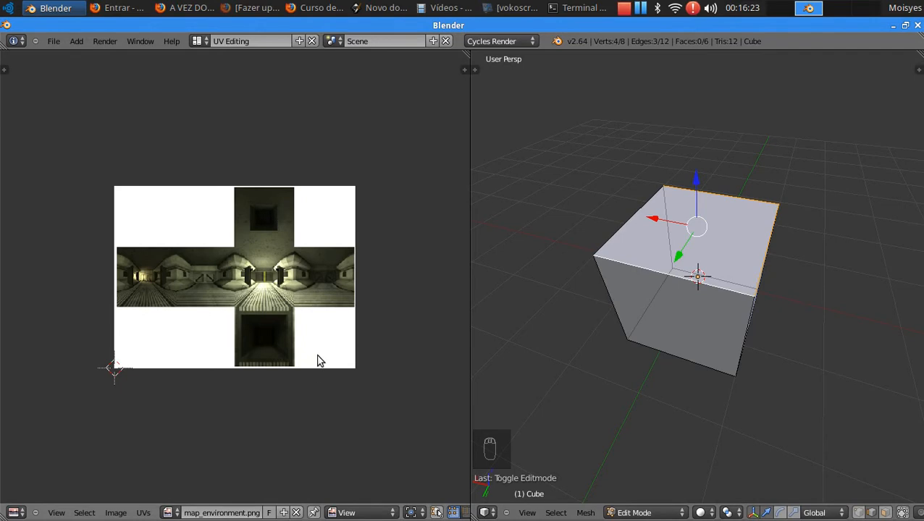
- Add the cube's four vertical edges to the selection and mark all selected edges as seams
{"action": "middle_click_drag", "start_coordinate": [507, 347], "coordinate": [603, 307]}
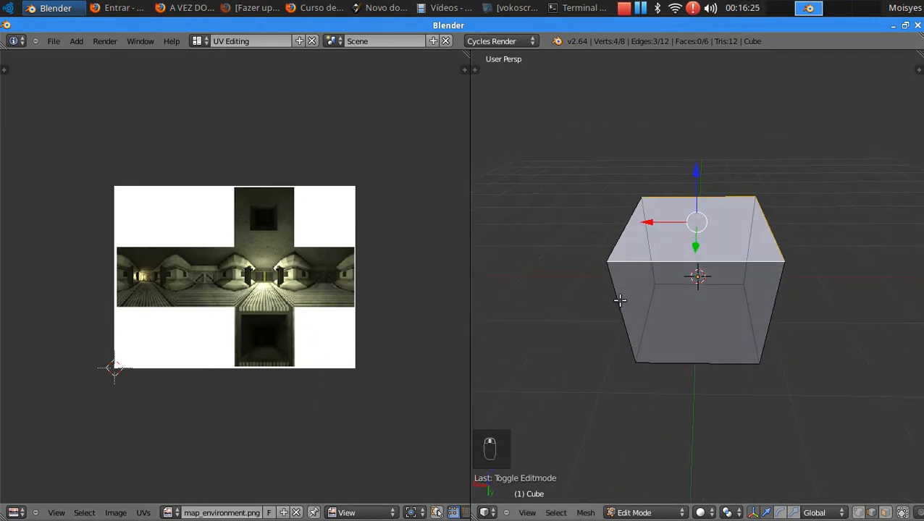
{"action": "middle_click_drag", "start_coordinate": [589, 338], "coordinate": [691, 314]}
{"action": "right_click", "coordinate": [615, 327], "text": "shift"}
{"action": "middle_click_drag", "start_coordinate": [614, 327], "coordinate": [626, 379]}
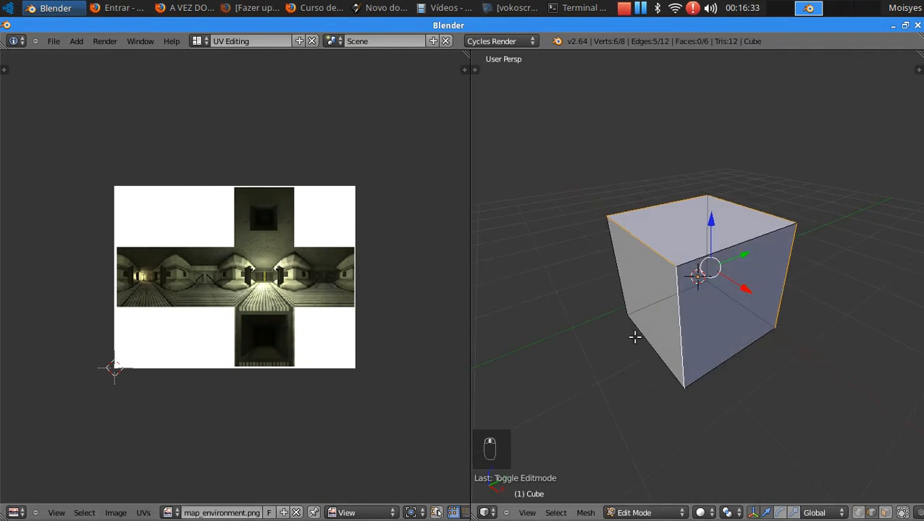
{"action": "middle_click_drag", "start_coordinate": [652, 367], "coordinate": [705, 342]}
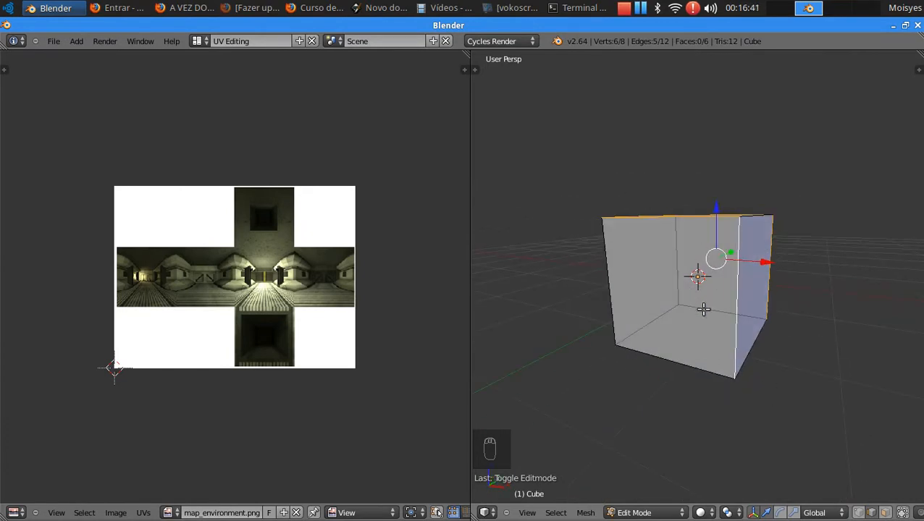
{"action": "middle_click_drag", "start_coordinate": [702, 306], "coordinate": [707, 327]}
{"action": "middle_click_drag", "start_coordinate": [586, 343], "coordinate": [696, 334]}
{"action": "right_click", "coordinate": [702, 329], "text": "shift"}
{"action": "right_click", "coordinate": [617, 281], "text": "shift"}
{"action": "middle_click_drag", "start_coordinate": [625, 311], "coordinate": [828, 340]}
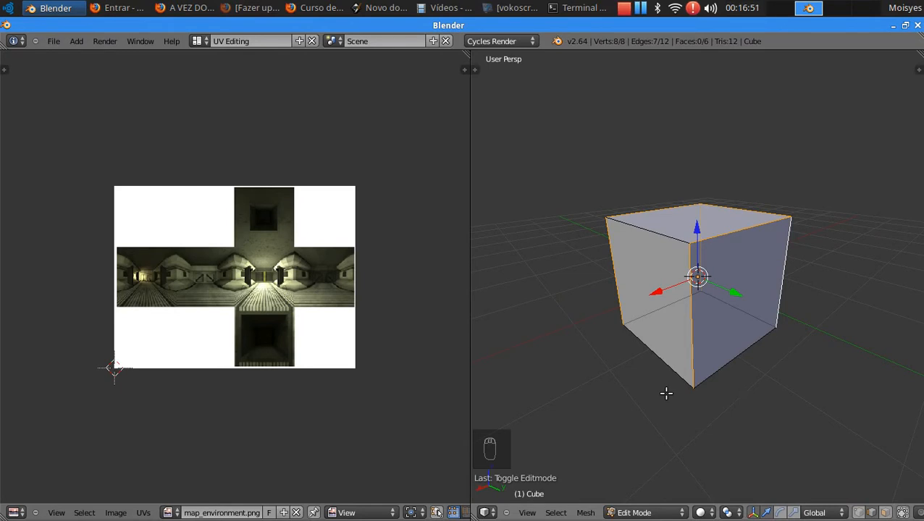
{"action": "key", "text": "ctrl+e"}
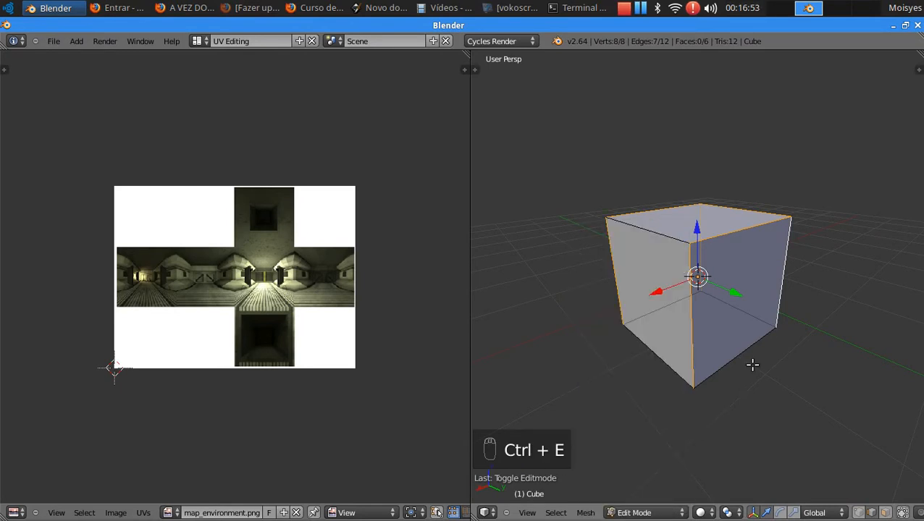
{"action": "key", "text": "ctrl+e"}
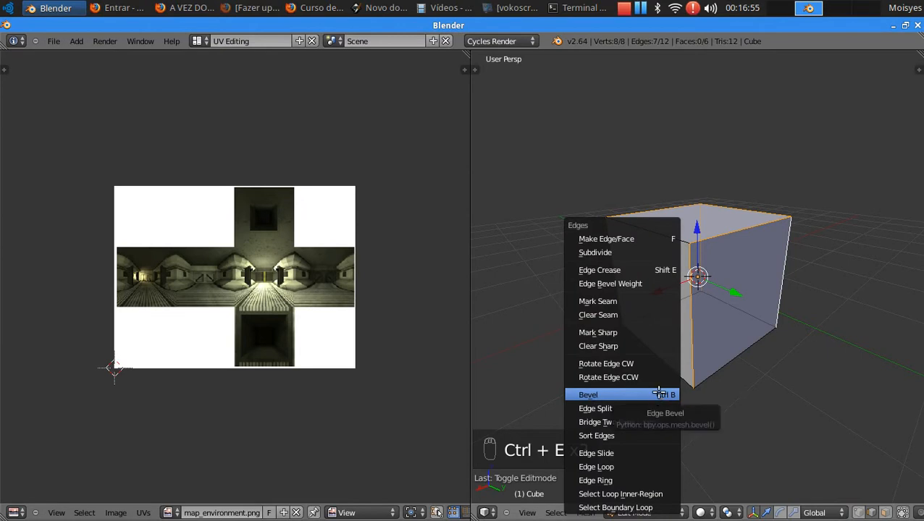
{"action": "left_click", "coordinate": [635, 302]}
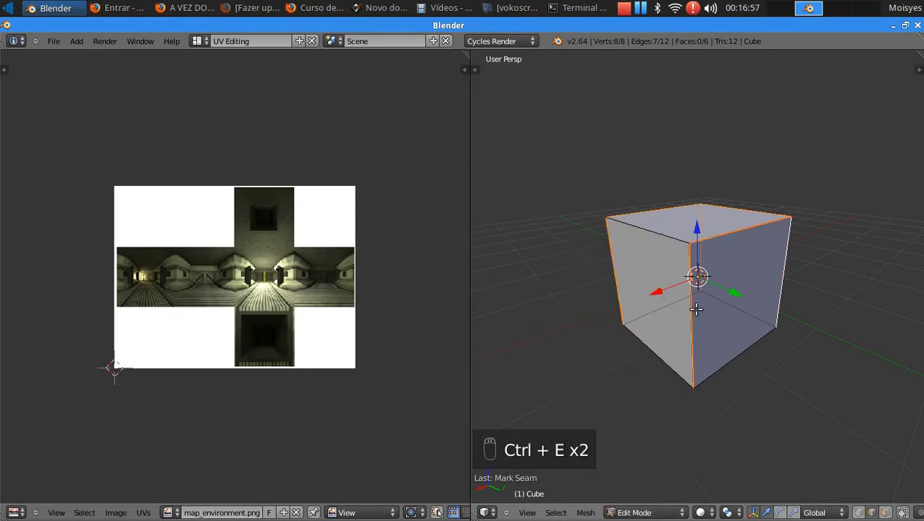
- Clear the seam from one vertical edge of the cube and mark that edge as a seam again
{"action": "right_click", "coordinate": [691, 307]}
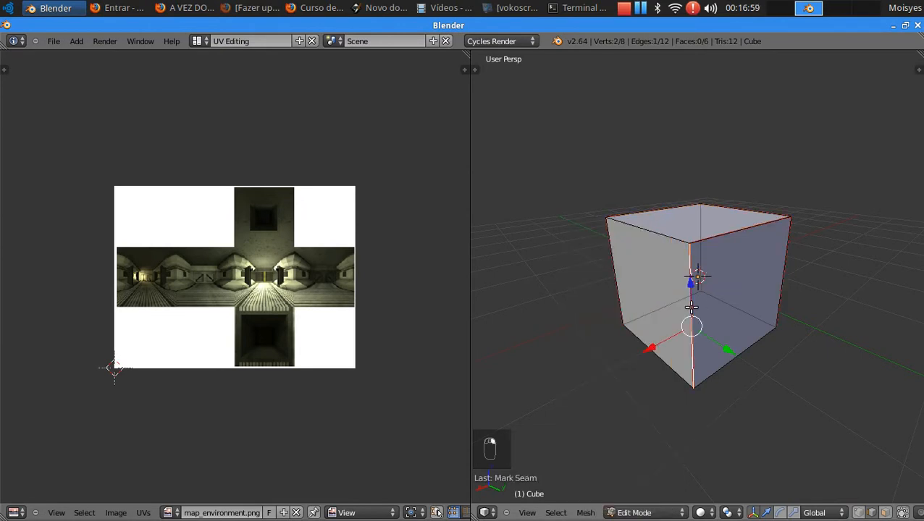
{"action": "key", "text": "ctrl+e"}
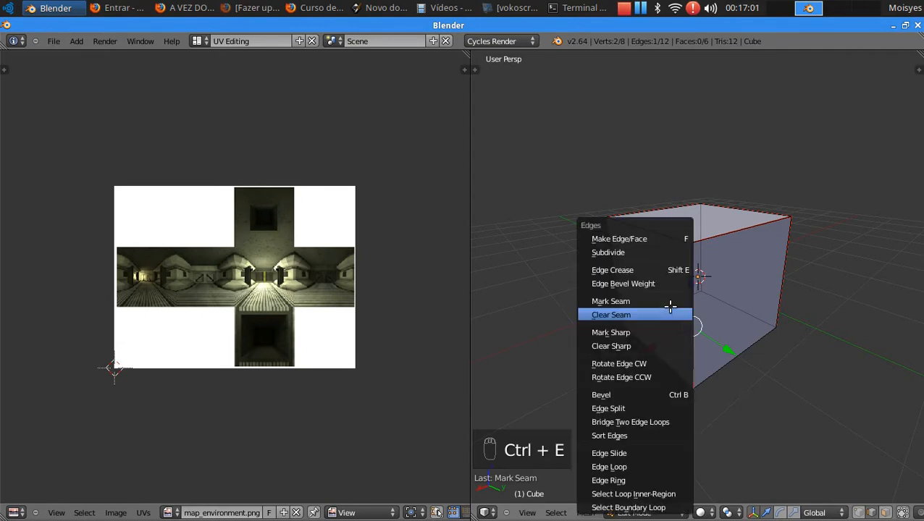
{"action": "left_click", "coordinate": [667, 312]}
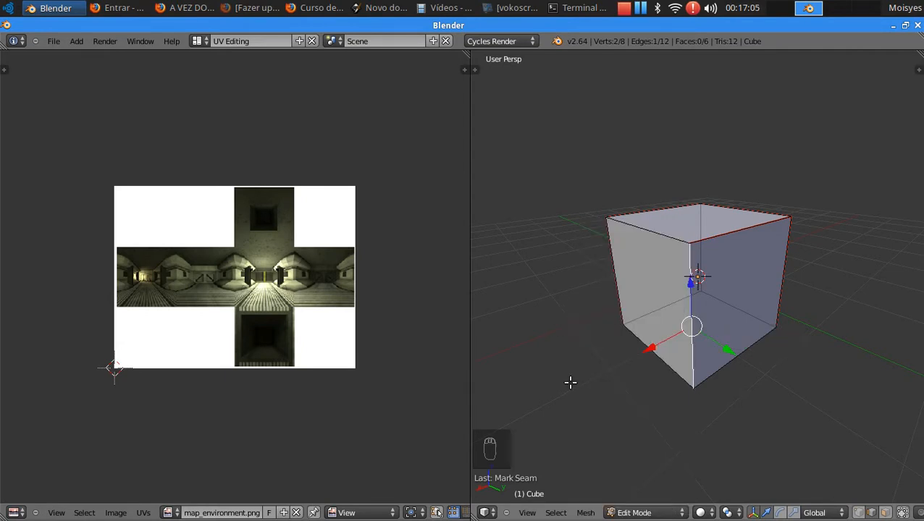
{"action": "key", "text": "ctrl+e"}
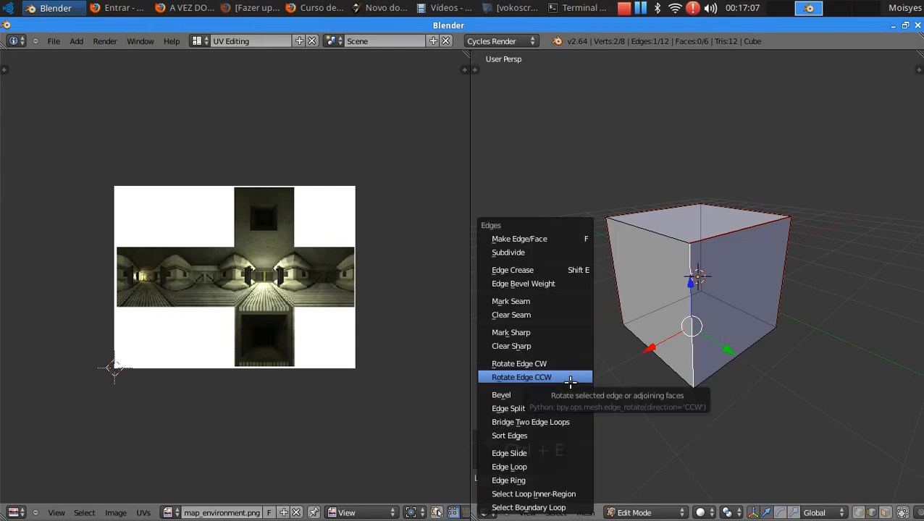
{"action": "left_click", "coordinate": [561, 301]}
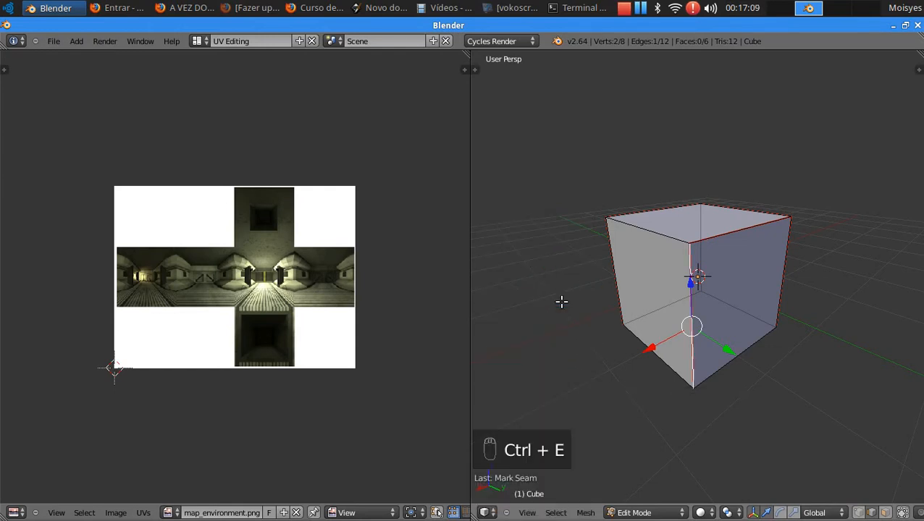
- Select the whole cube and unwrap it along the marked seams
{"action": "key", "text": "a"}
{"action": "key", "text": "a"}
{"action": "middle_click_drag", "start_coordinate": [744, 331], "coordinate": [610, 364]}
{"action": "key", "text": "u"}
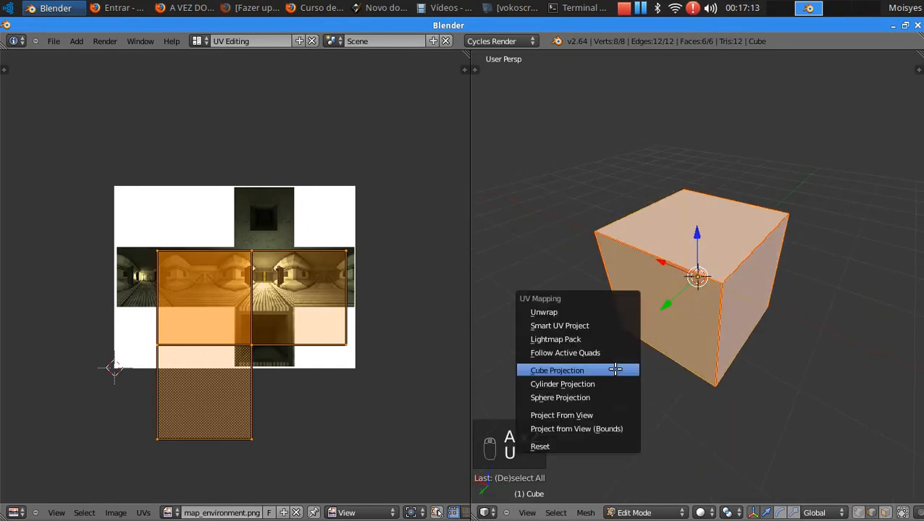
{"action": "left_click", "coordinate": [554, 312]}
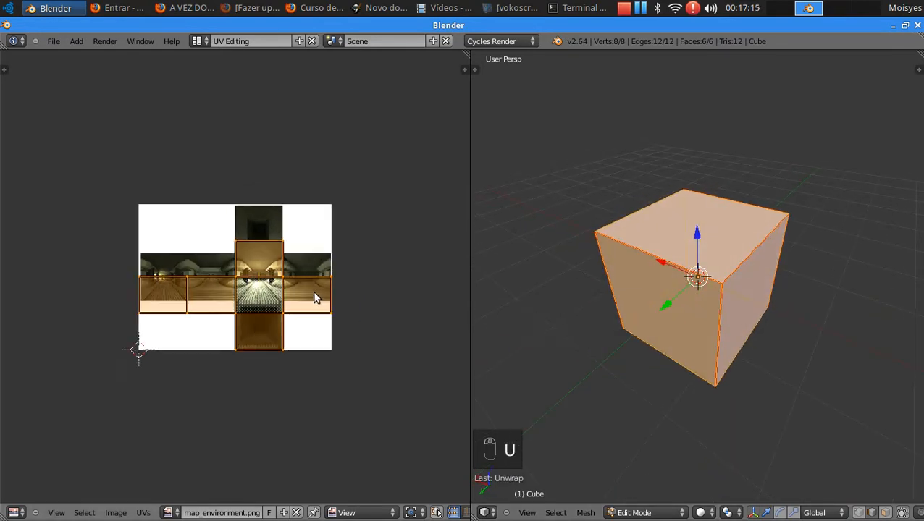
- Move the unwrapped layout up along Y to centre it on the cross-shaped image, and try scaling it along Y
{"action": "scroll", "coordinate": [321, 319], "scroll_direction": "up", "scroll_amount": 2}
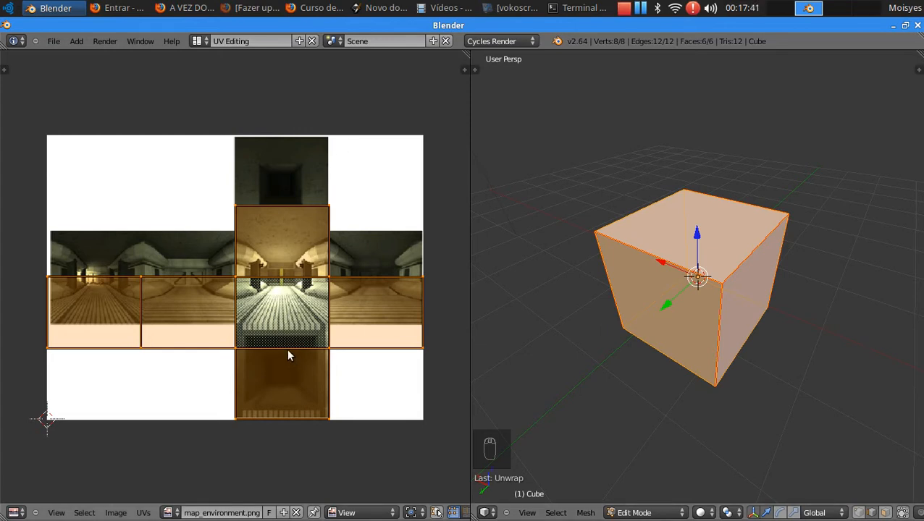
{"action": "key", "text": "g"}
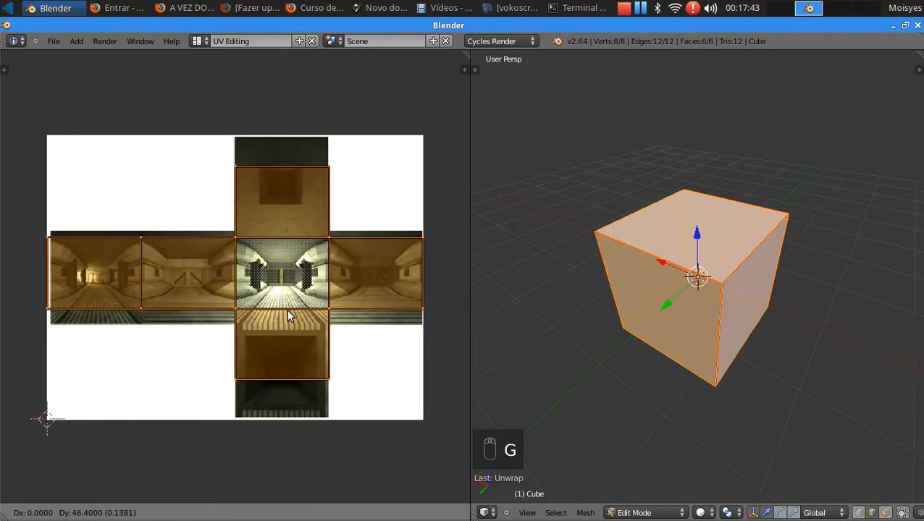
{"action": "middle_click", "coordinate": [293, 320]}
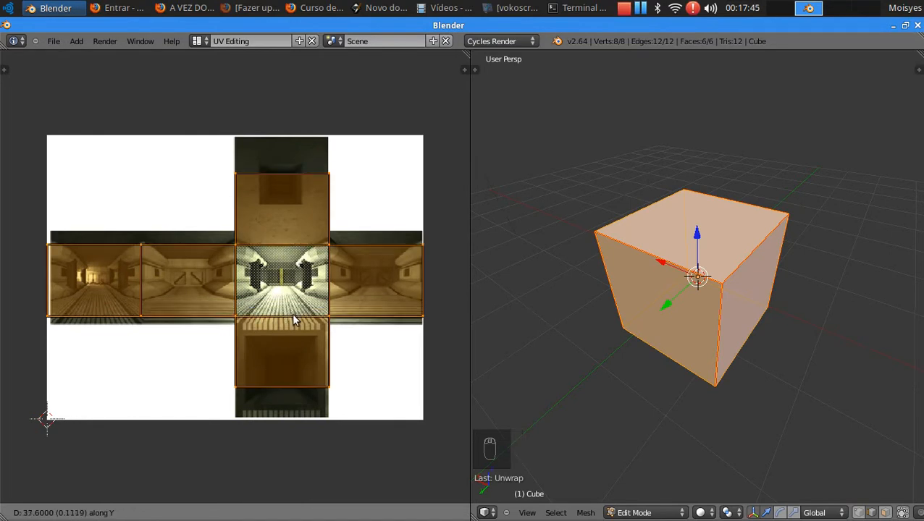
{"action": "left_click", "coordinate": [298, 321]}
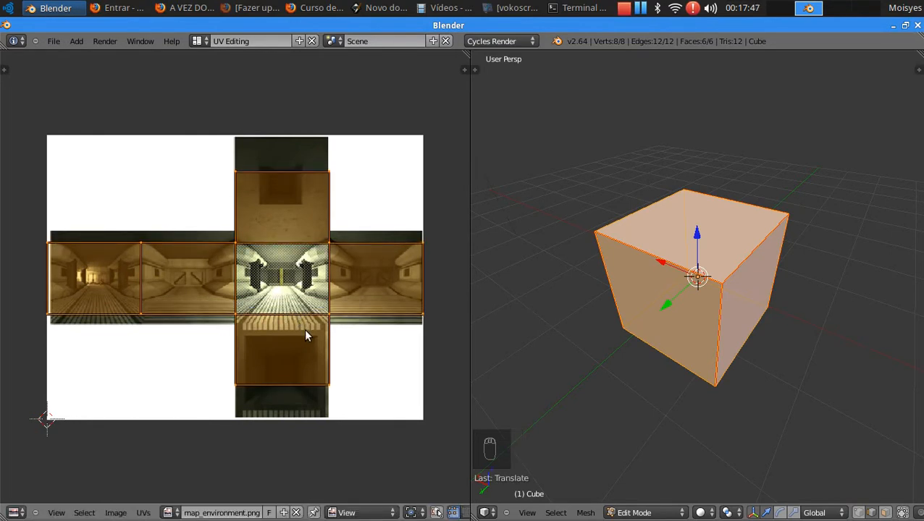
{"action": "key", "text": "s"}
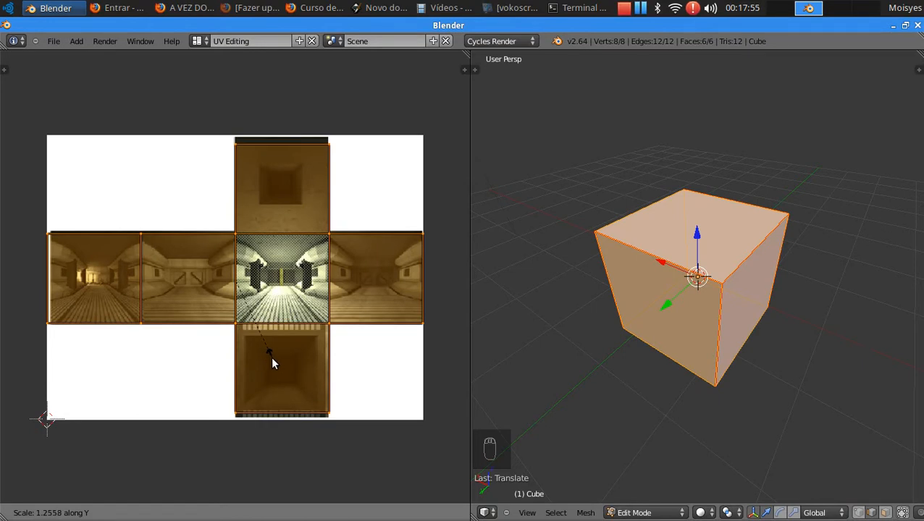
{"action": "right_click", "coordinate": [271, 355]}
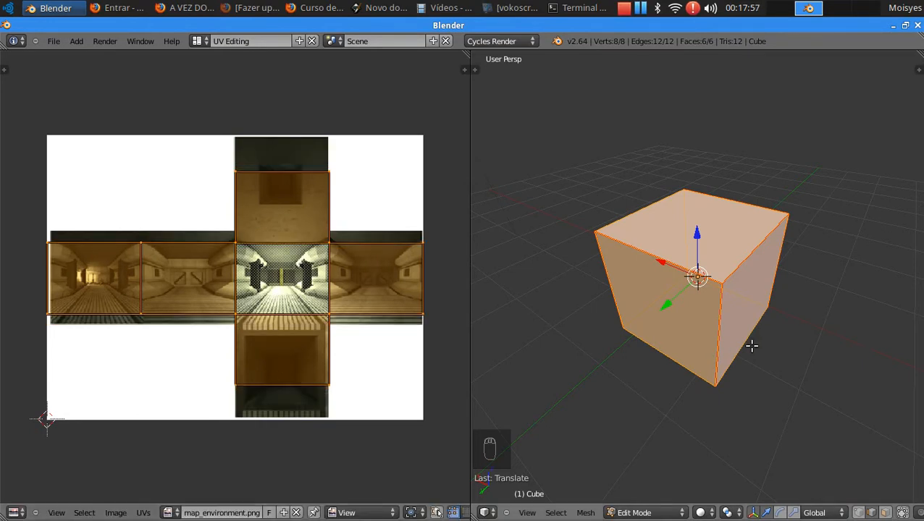
- Set the 3D view to Material shading and inspect the texture on the cube's sides and underside
{"action": "left_click", "coordinate": [710, 515]}
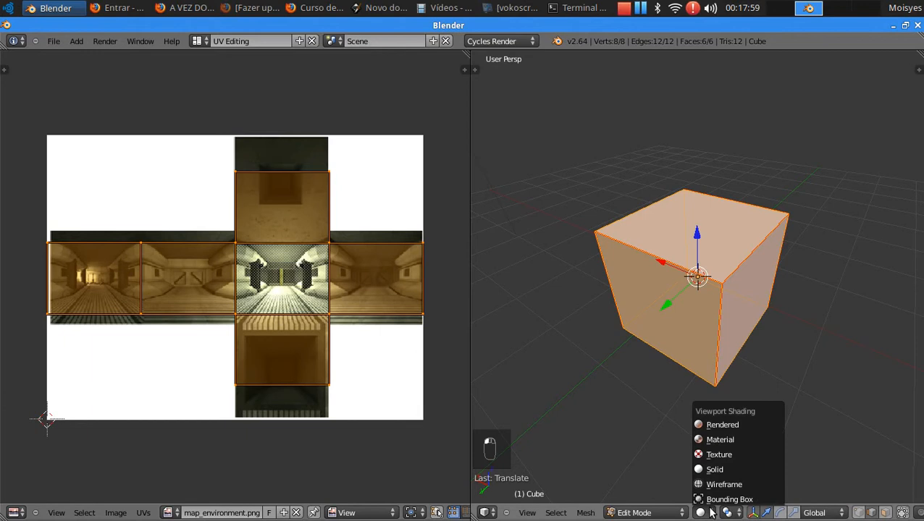
{"action": "left_click", "coordinate": [710, 440]}
{"action": "middle_click_drag", "start_coordinate": [695, 351], "coordinate": [716, 269]}
{"action": "middle_click_drag", "start_coordinate": [666, 364], "coordinate": [670, 318]}
{"action": "middle_click_drag", "start_coordinate": [695, 369], "coordinate": [639, 451]}
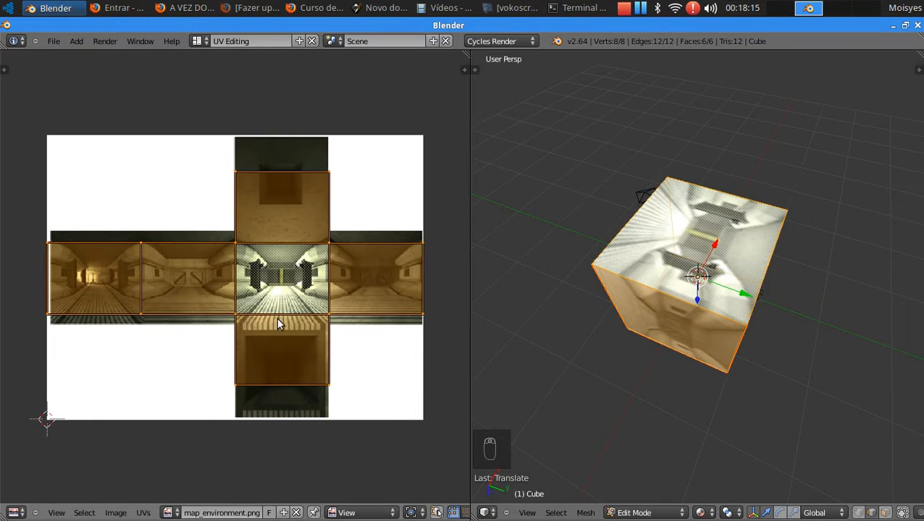
- Scale the whole UV layout along Y by about 1.31 to match the height of the image's cross
{"action": "key", "text": "s"}
{"action": "key", "text": "y"}
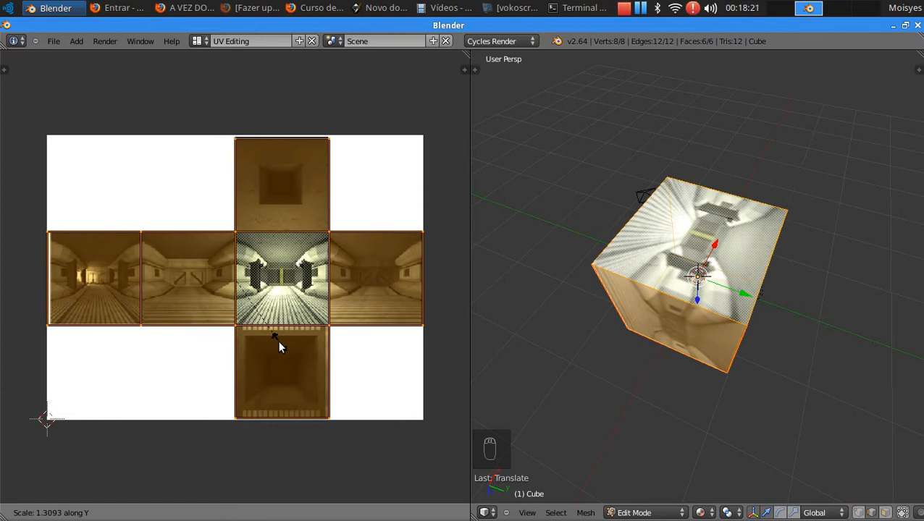
{"action": "left_click", "coordinate": [283, 343]}
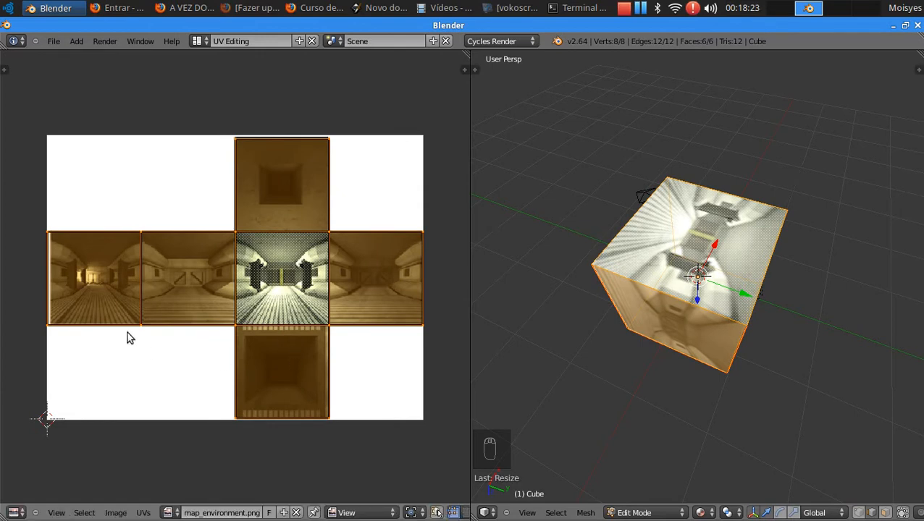
- Select only the leftmost UV edge of the horizontal strip and move it inward along X onto the picture's border
{"action": "key", "text": "a"}
{"action": "left_click_drag", "start_coordinate": [28, 210], "coordinate": [64, 352]}
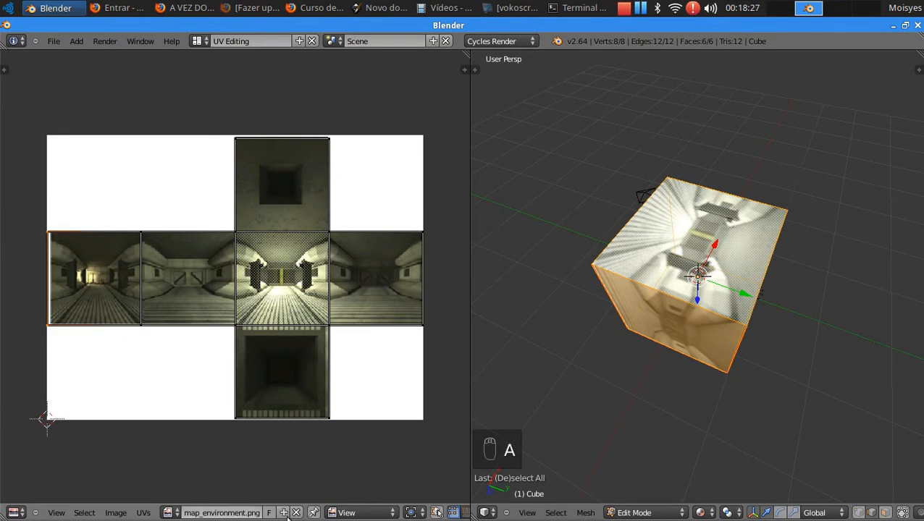
{"action": "middle_click_drag", "start_coordinate": [446, 515], "coordinate": [104, 512]}
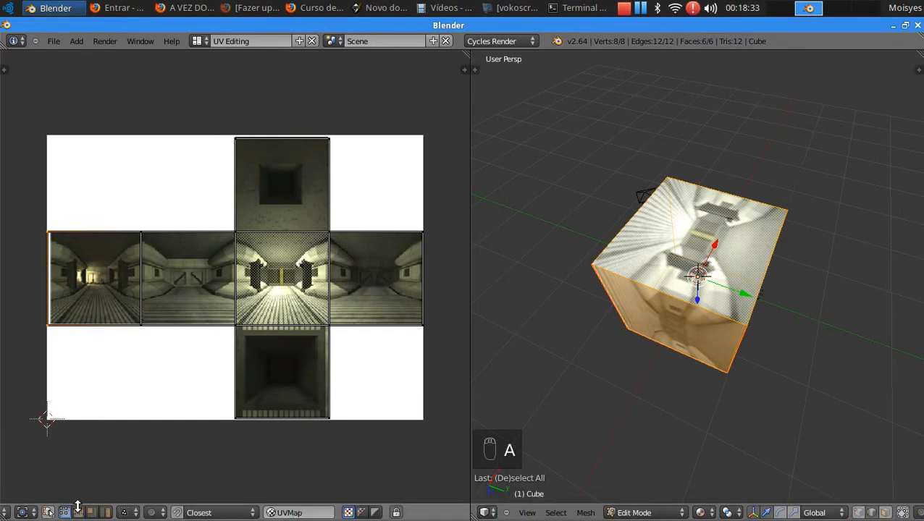
{"action": "middle_click_drag", "start_coordinate": [77, 514], "coordinate": [493, 478]}
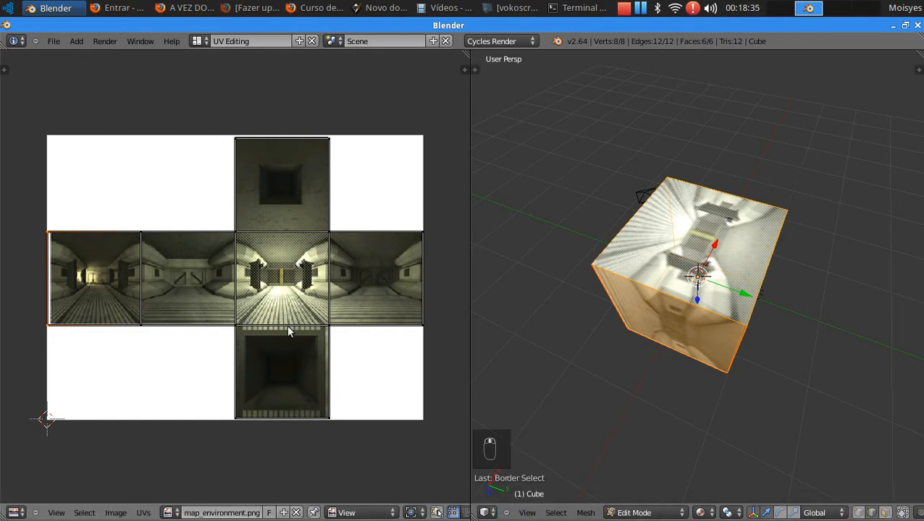
{"action": "key", "text": "g"}
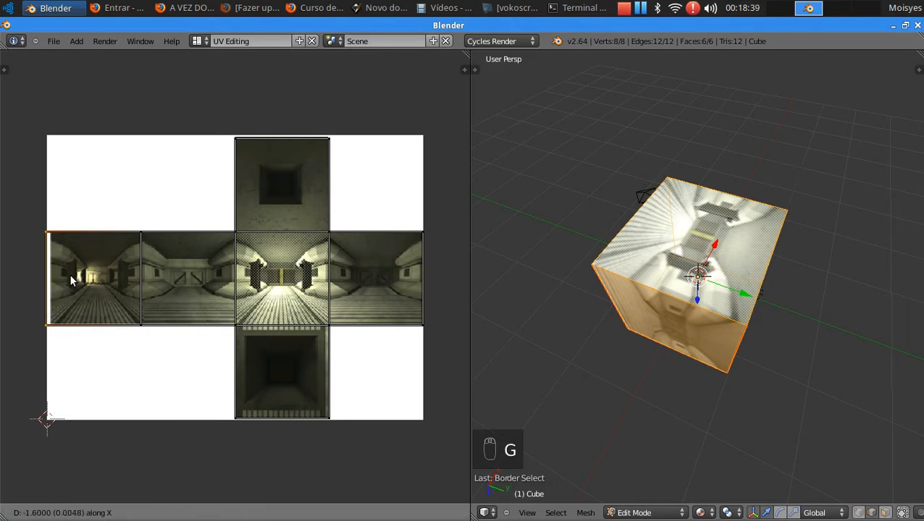
{"action": "left_click", "coordinate": [77, 278]}
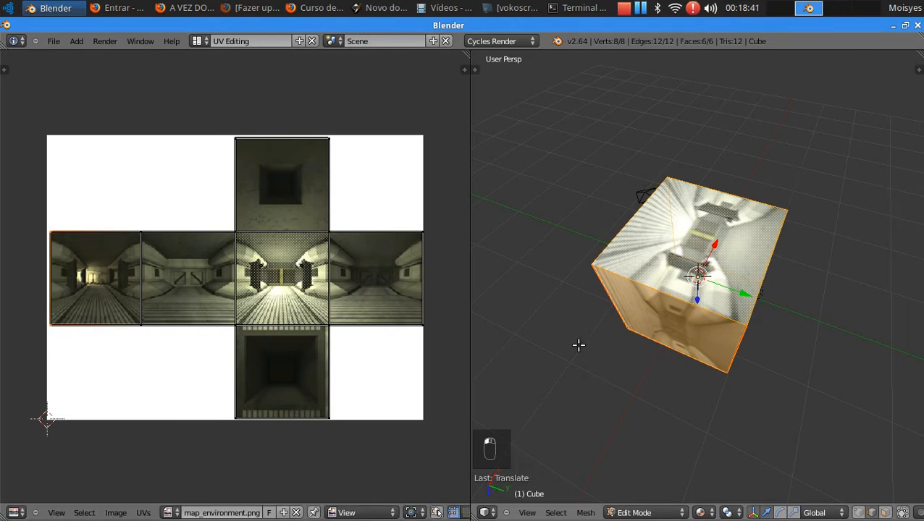
- Fine-tune the leftmost UV edge of the horizontal strip along X until it lies on the picture's outer border
{"action": "middle_click_drag", "start_coordinate": [577, 351], "coordinate": [651, 340]}
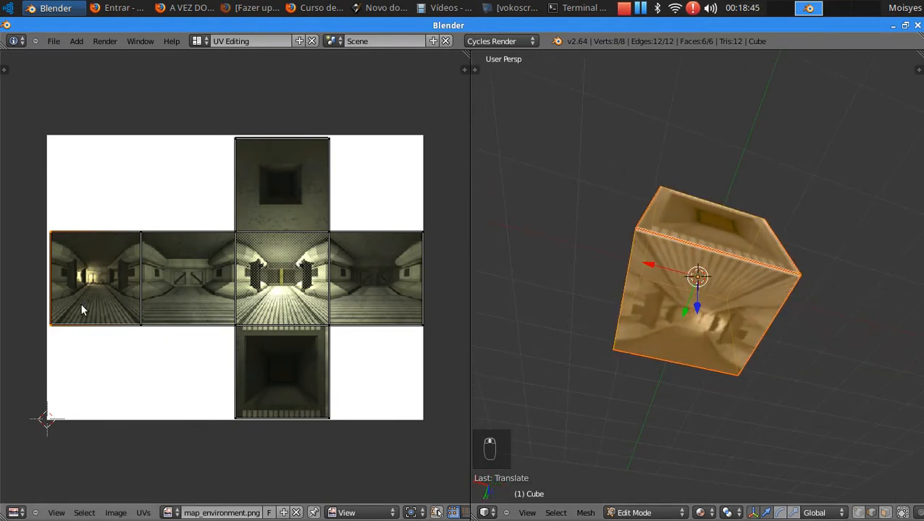
{"action": "key", "text": "g"}
{"action": "key", "text": "x"}
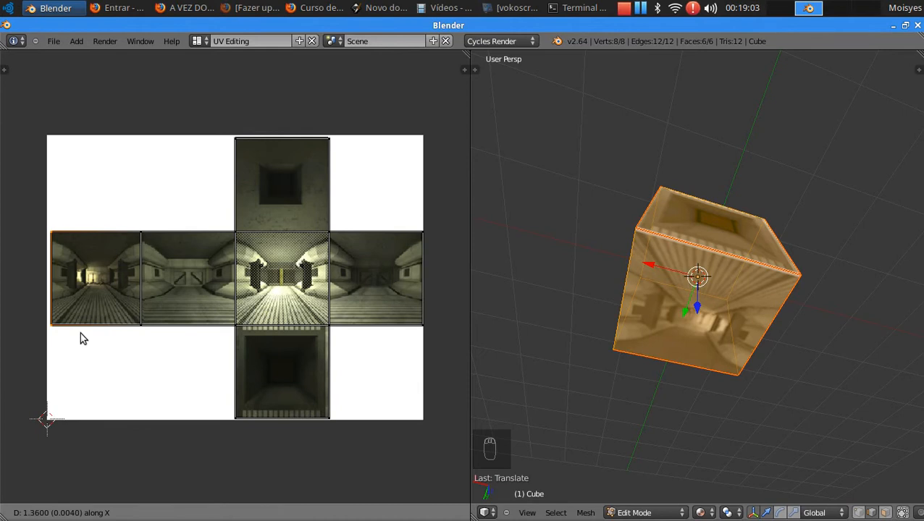
{"action": "left_click", "coordinate": [80, 334]}
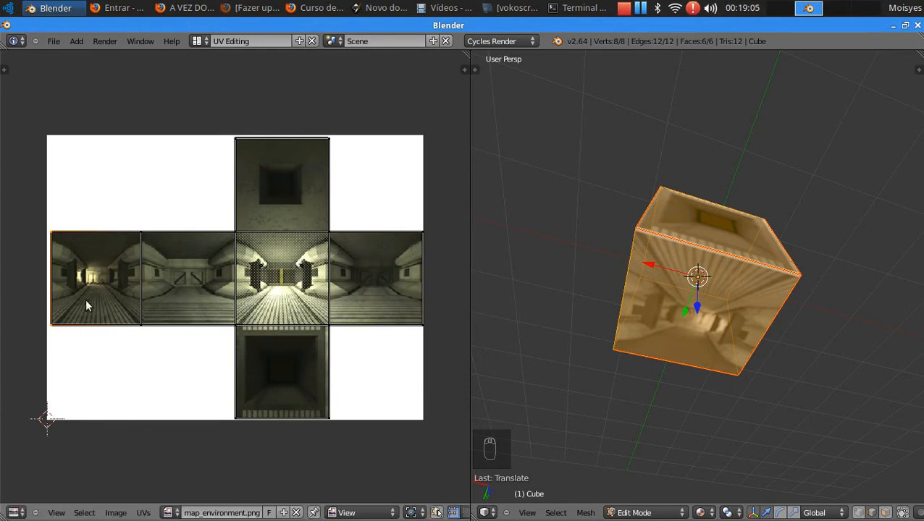
{"action": "scroll", "coordinate": [78, 299], "scroll_direction": "up", "scroll_amount": 5}
{"action": "scroll", "coordinate": [90, 300], "scroll_direction": "down", "scroll_amount": 4}
{"action": "middle_click_drag", "start_coordinate": [142, 204], "coordinate": [270, 251]}
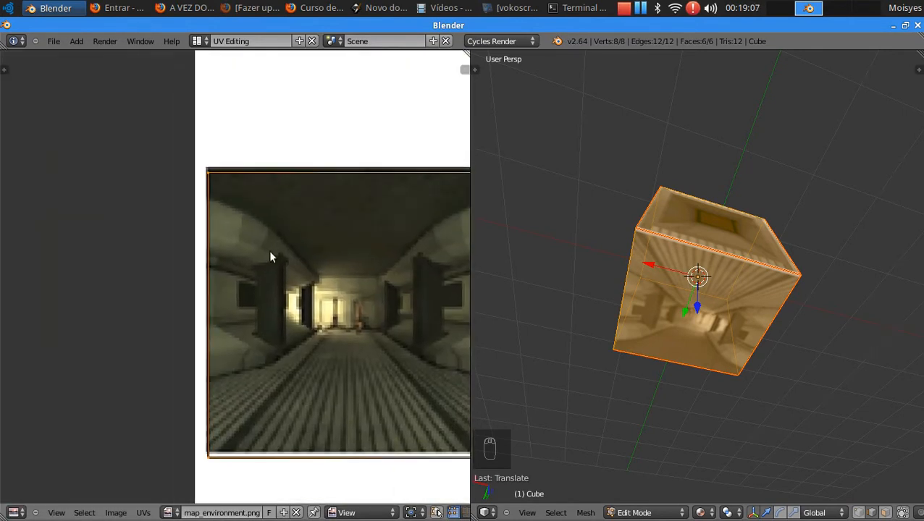
{"action": "scroll", "coordinate": [220, 303], "scroll_direction": "up", "scroll_amount": 6}
{"action": "middle_click_drag", "start_coordinate": [169, 333], "coordinate": [244, 476]}
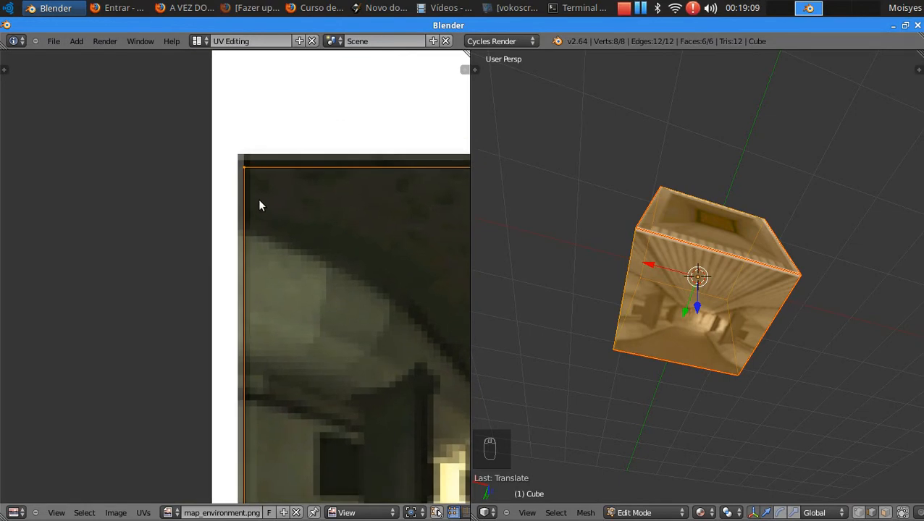
{"action": "key", "text": "g"}
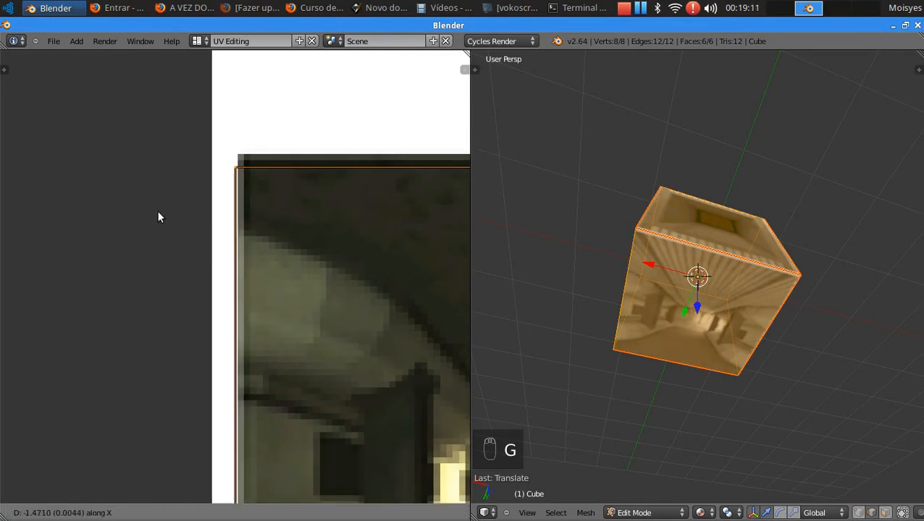
{"action": "left_click", "coordinate": [187, 215]}
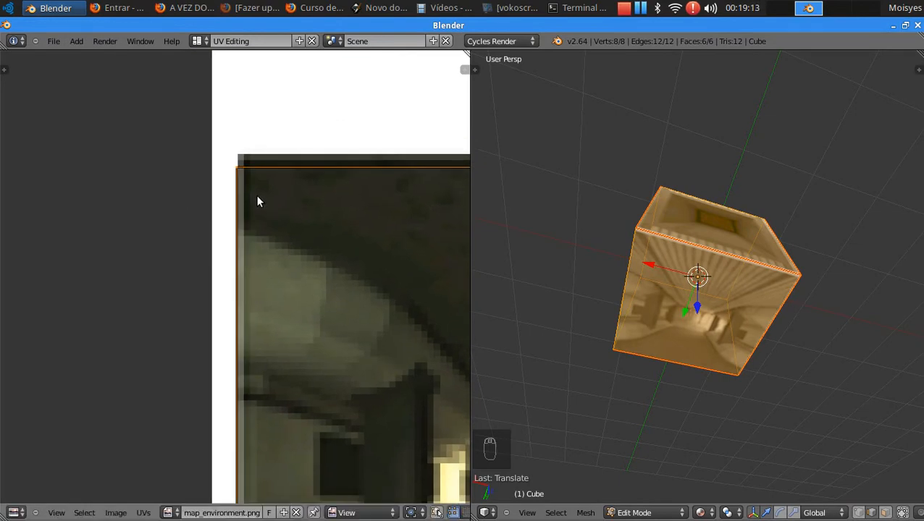
- Select only the upper UV edge line of the horizontal strip and move it up along Y onto the picture's border
{"action": "scroll", "coordinate": [256, 213], "scroll_direction": "down", "scroll_amount": 5}
{"action": "middle_click_drag", "start_coordinate": [359, 256], "coordinate": [120, 253]}
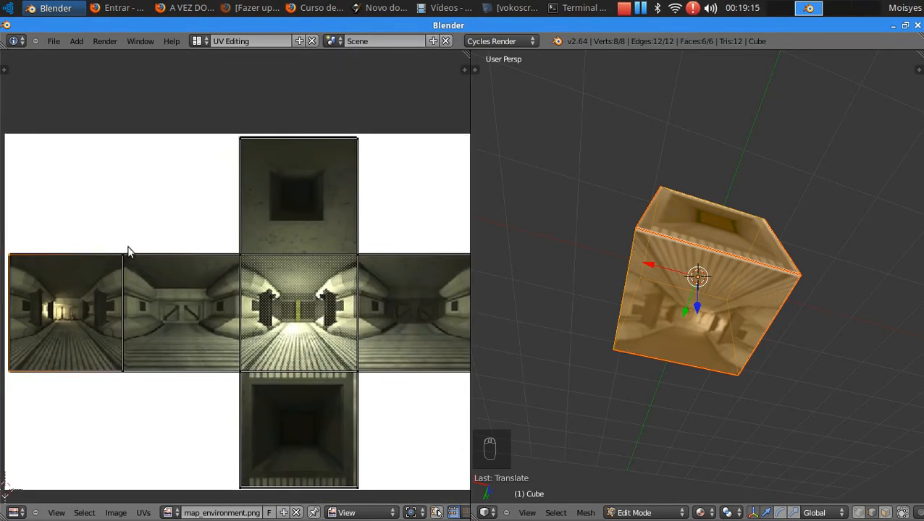
{"action": "scroll", "coordinate": [279, 263], "scroll_direction": "down", "scroll_amount": 3}
{"action": "key", "text": "a"}
{"action": "key", "text": "b"}
{"action": "left_click_drag", "start_coordinate": [101, 252], "coordinate": [400, 270]}
{"action": "scroll", "coordinate": [323, 294], "scroll_direction": "up", "scroll_amount": 6}
{"action": "key", "text": "g"}
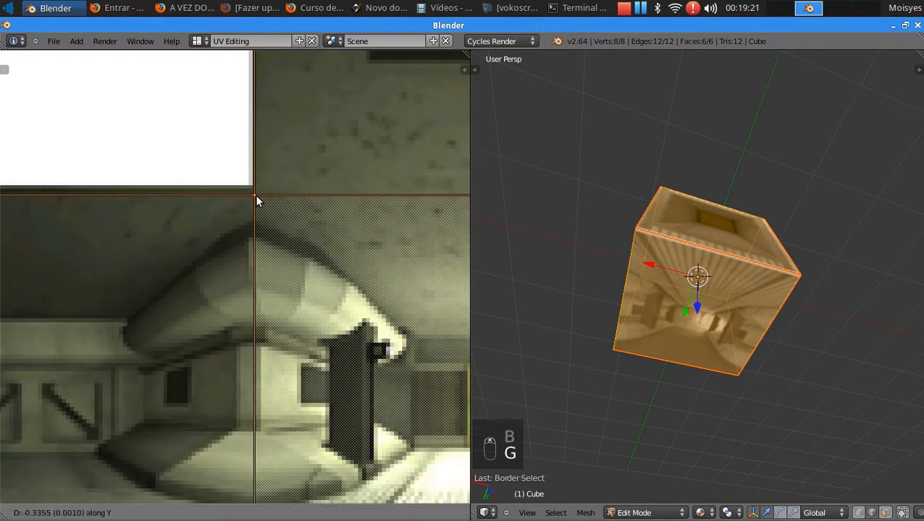
{"action": "left_click", "coordinate": [262, 133]}
- Select only the top edge of the uppermost UV face and move it up along Y to the upper border of the cross
{"action": "key", "text": "Home"}
{"action": "middle_click_drag", "start_coordinate": [298, 185], "coordinate": [86, 470]}
{"action": "scroll", "coordinate": [309, 190], "scroll_direction": "up", "scroll_amount": 5}
{"action": "scroll", "coordinate": [105, 233], "scroll_direction": "down", "scroll_amount": 3}
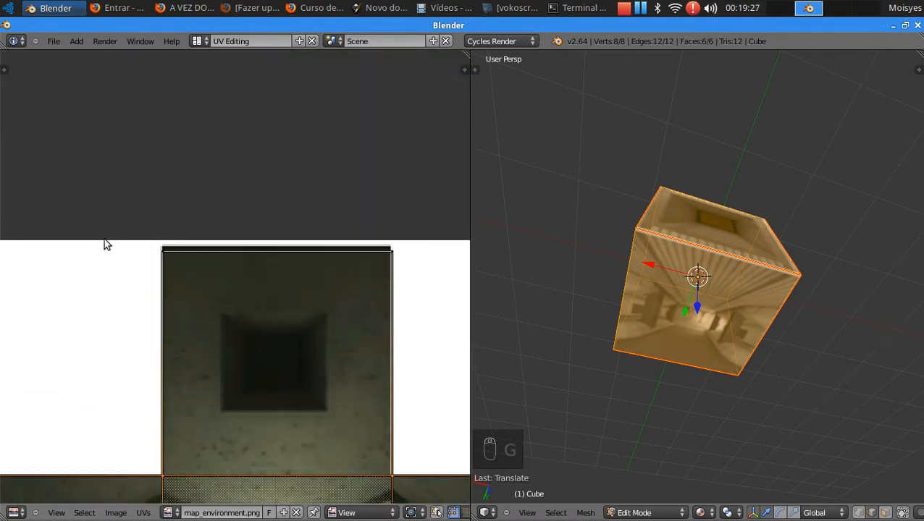
{"action": "key", "text": "a"}
{"action": "key", "text": "b"}
{"action": "left_click_drag", "start_coordinate": [82, 207], "coordinate": [396, 265]}
{"action": "key", "text": "g"}
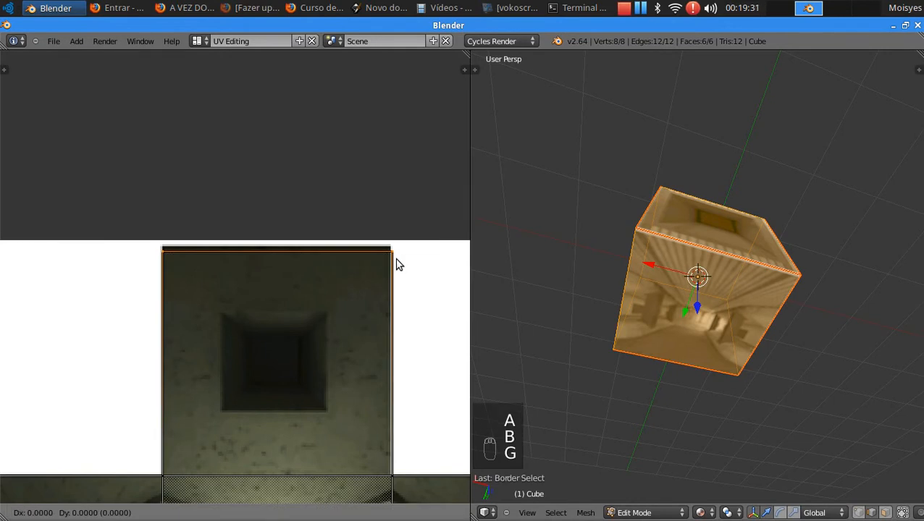
{"action": "key", "text": "y"}
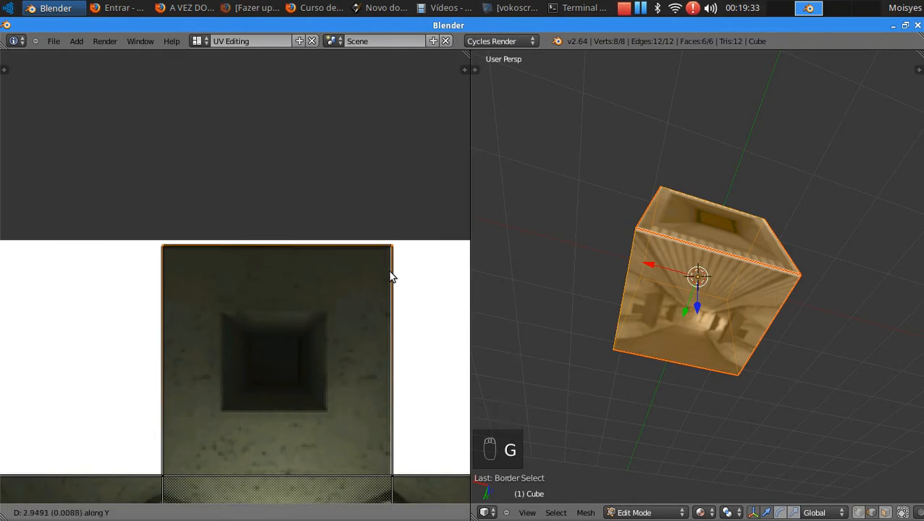
{"action": "left_click", "coordinate": [391, 291]}
- Select only the vertical UV line along the right side of the cross's centre column and move it inward along X onto the picture's border
{"action": "scroll", "coordinate": [323, 404], "scroll_direction": "down", "scroll_amount": 4}
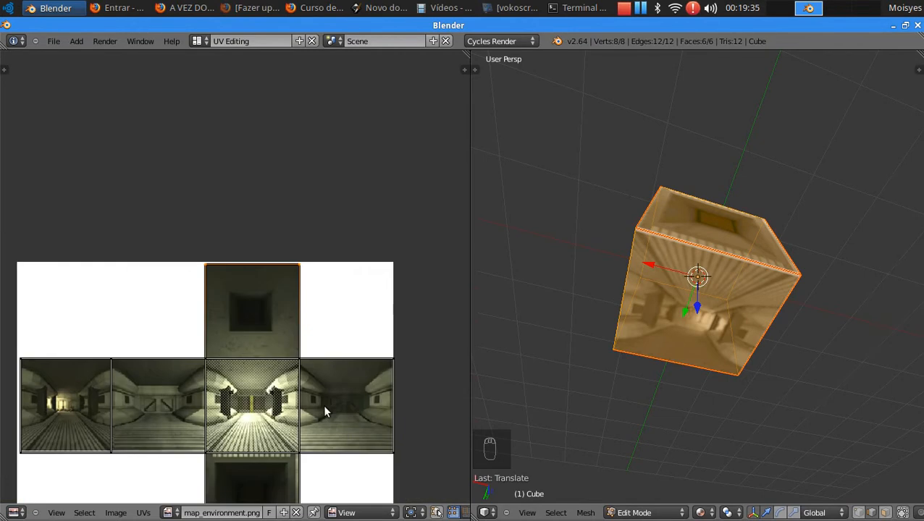
{"action": "key", "text": "a"}
{"action": "key", "text": "b"}
{"action": "left_click_drag", "start_coordinate": [266, 195], "coordinate": [313, 511]}
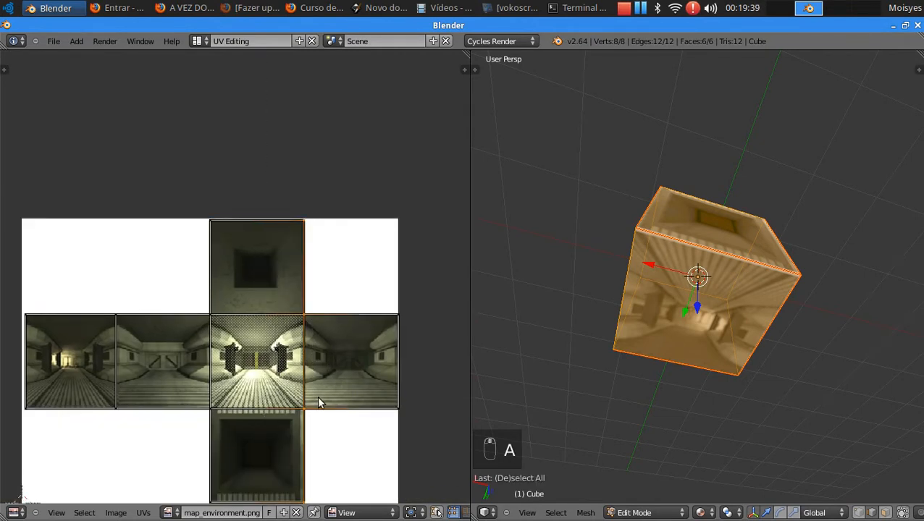
{"action": "scroll", "coordinate": [322, 400], "scroll_direction": "up", "scroll_amount": 5}
{"action": "key", "text": "g"}
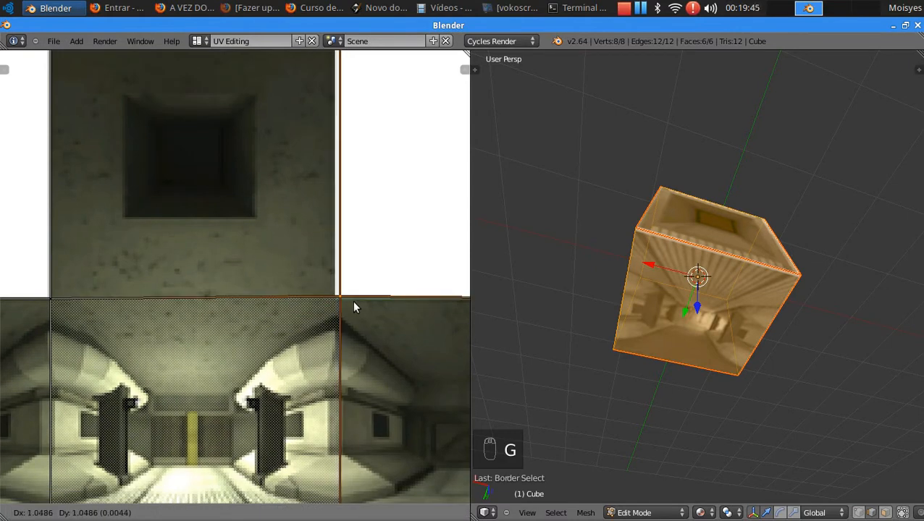
{"action": "key", "text": "x"}
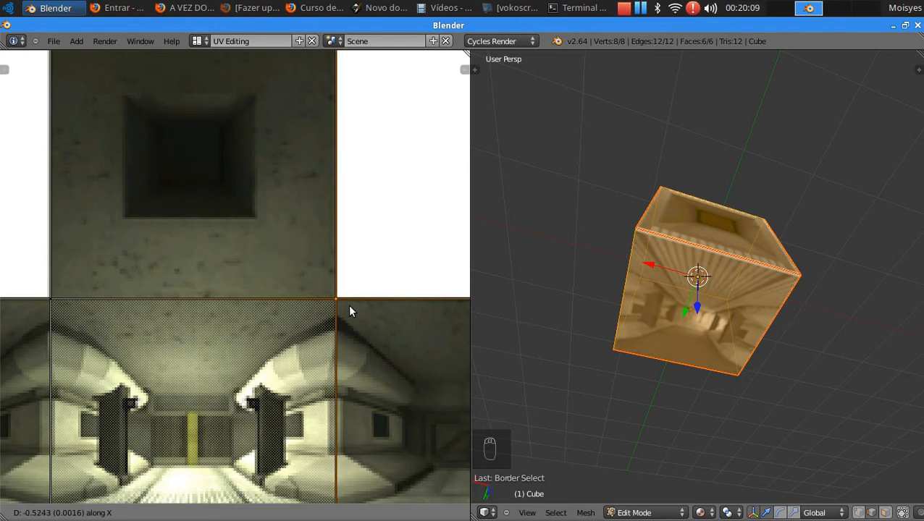
{"action": "left_click", "coordinate": [347, 306]}
- Select only the lower UV edge line of the horizontal strip and move it up along Y onto the picture's border
{"action": "scroll", "coordinate": [379, 319], "scroll_direction": "down", "scroll_amount": 3}
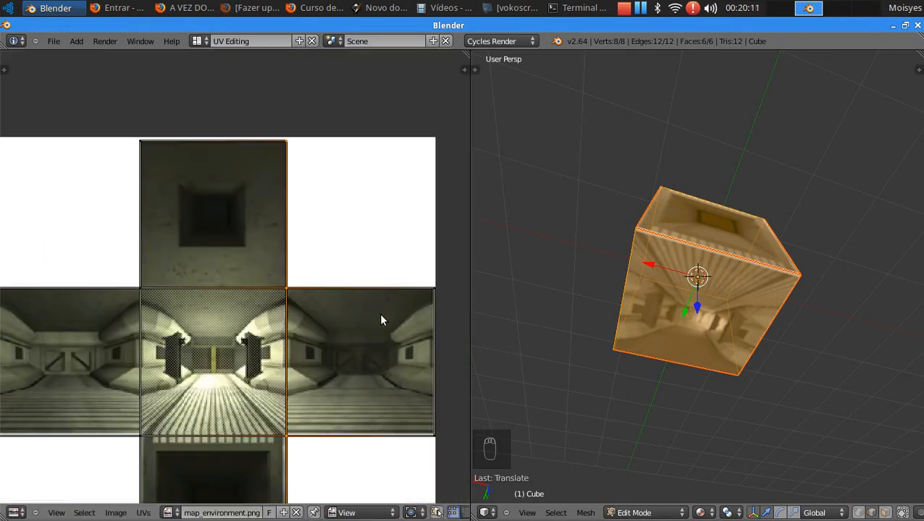
{"action": "middle_click_drag", "start_coordinate": [373, 352], "coordinate": [340, 260]}
{"action": "scroll", "coordinate": [387, 307], "scroll_direction": "up", "scroll_amount": 3}
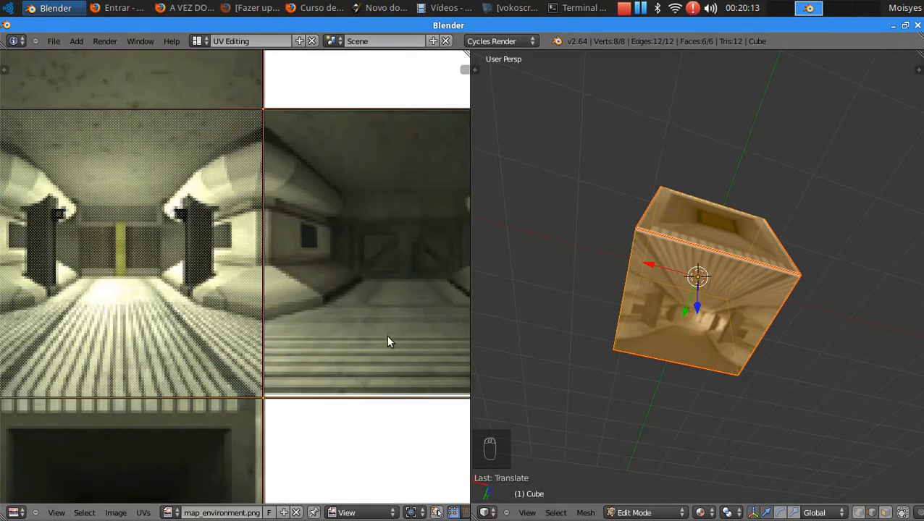
{"action": "scroll", "coordinate": [367, 385], "scroll_direction": "down", "scroll_amount": 2}
{"action": "middle_click_drag", "start_coordinate": [204, 414], "coordinate": [330, 335]}
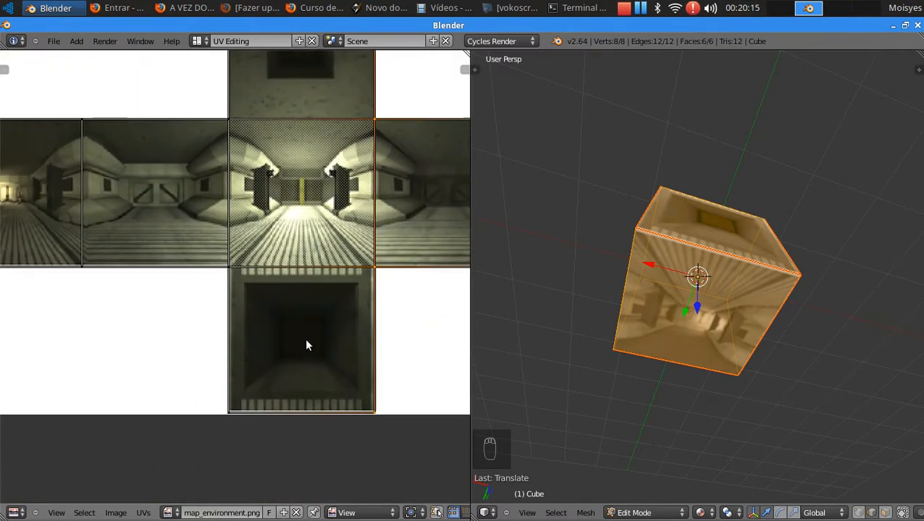
{"action": "scroll", "coordinate": [304, 338], "scroll_direction": "up", "scroll_amount": 5}
{"action": "scroll", "coordinate": [238, 309], "scroll_direction": "down", "scroll_amount": 3}
{"action": "middle_click_drag", "start_coordinate": [237, 309], "coordinate": [346, 283]}
{"action": "scroll", "coordinate": [290, 341], "scroll_direction": "down", "scroll_amount": 4}
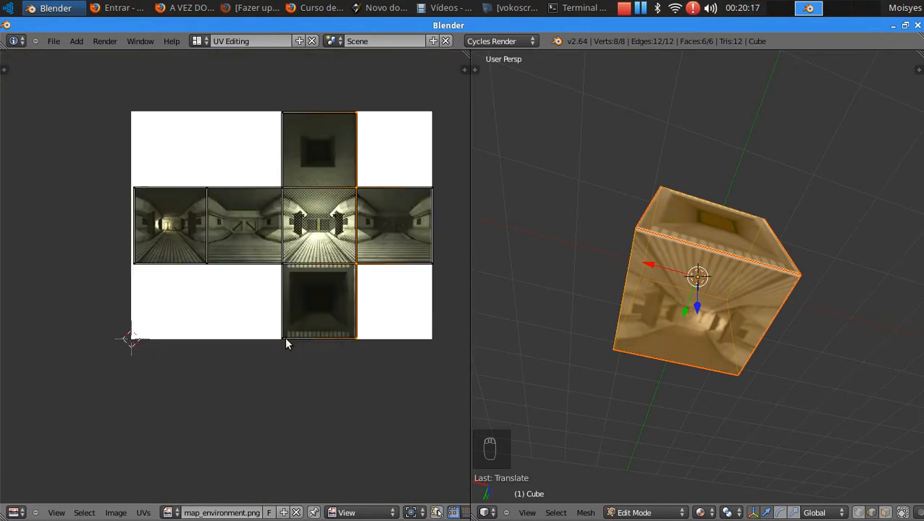
{"action": "key", "text": "a"}
{"action": "key", "text": "b"}
{"action": "left_click_drag", "start_coordinate": [90, 241], "coordinate": [463, 253]}
{"action": "scroll", "coordinate": [435, 289], "scroll_direction": "up", "scroll_amount": 5}
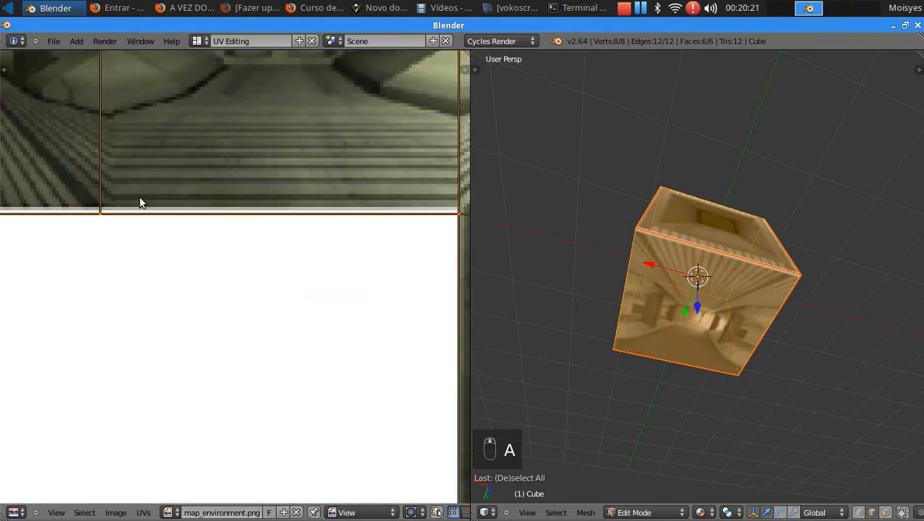
{"action": "key", "text": "g"}
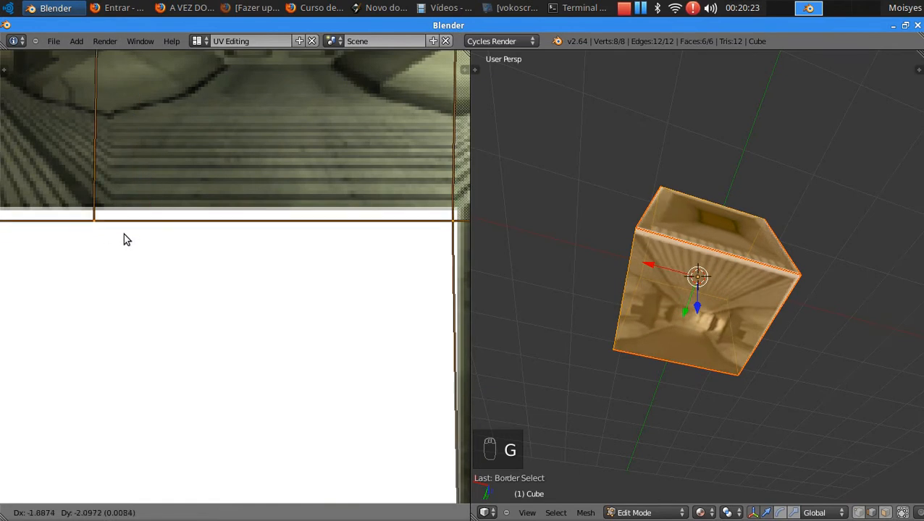
{"action": "key", "text": "y"}
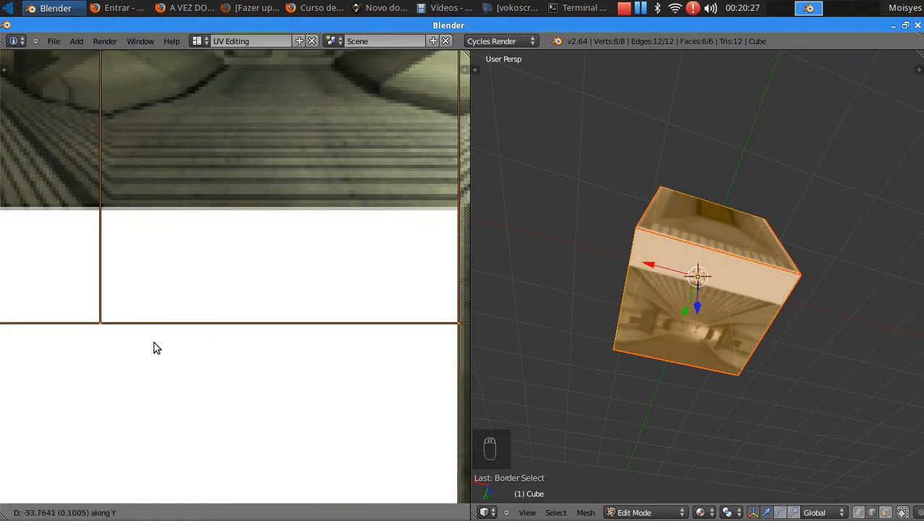
{"action": "left_click", "coordinate": [142, 193]}
- Select only the vertical UV line along the left side of the cross's centre column and shift it slightly outward along X
{"action": "scroll", "coordinate": [210, 322], "scroll_direction": "down", "scroll_amount": 4}
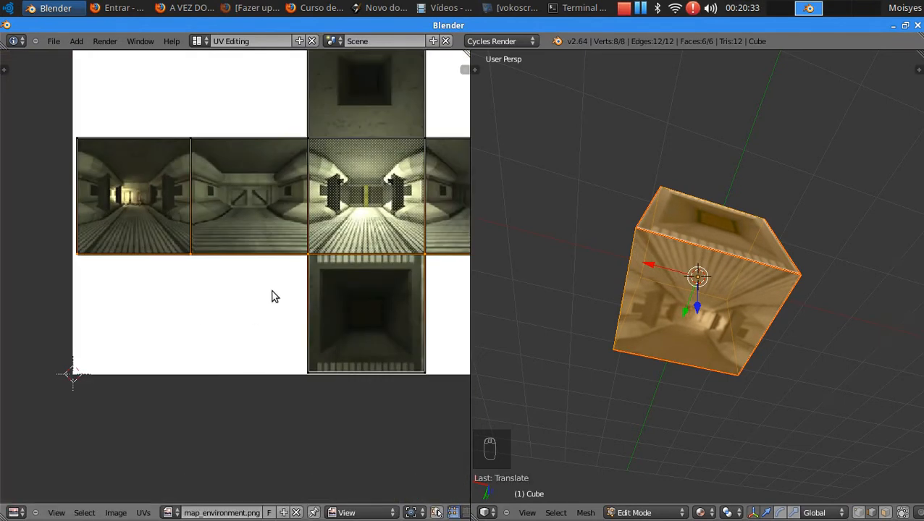
{"action": "middle_click_drag", "start_coordinate": [333, 190], "coordinate": [288, 302]}
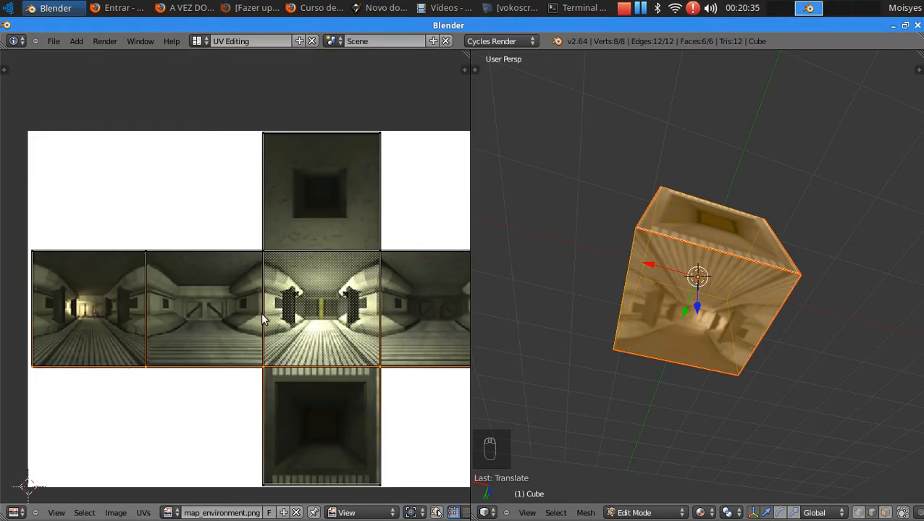
{"action": "middle_click_drag", "start_coordinate": [227, 217], "coordinate": [228, 185]}
{"action": "key", "text": "a"}
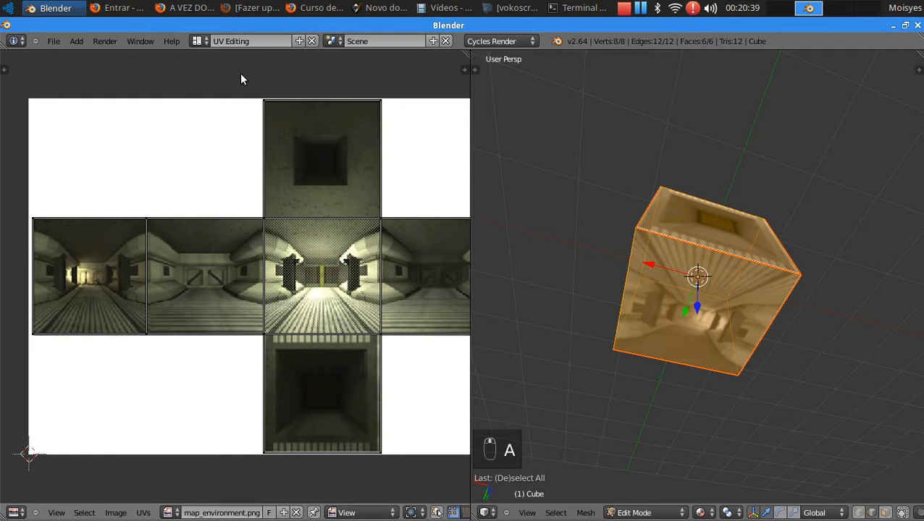
{"action": "key", "text": "a"}
{"action": "key", "text": "a"}
{"action": "key", "text": "b"}
{"action": "left_click_drag", "start_coordinate": [242, 65], "coordinate": [286, 472]}
{"action": "scroll", "coordinate": [286, 472], "scroll_direction": "up", "scroll_amount": 1}
{"action": "scroll", "coordinate": [286, 472], "scroll_direction": "up", "scroll_amount": 1}
{"action": "scroll", "coordinate": [286, 472], "scroll_direction": "down", "scroll_amount": 1}
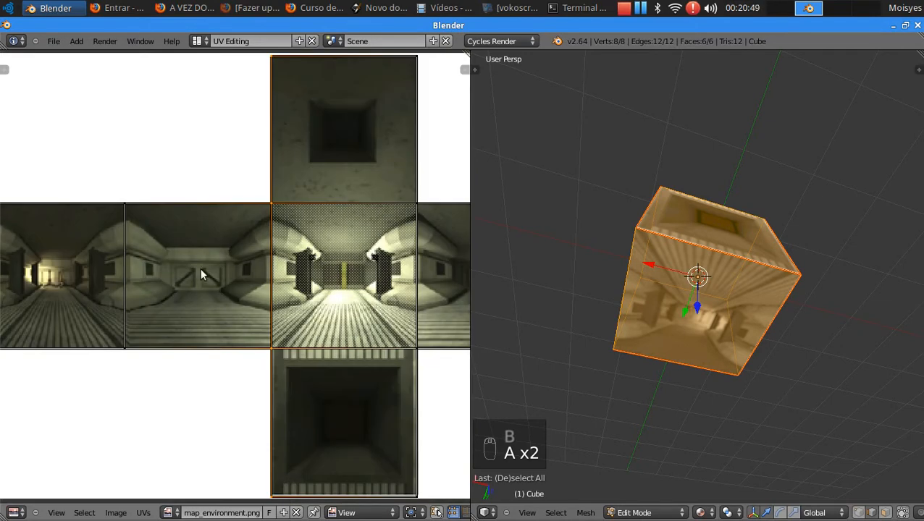
{"action": "scroll", "coordinate": [220, 242], "scroll_direction": "up", "scroll_amount": 4}
{"action": "middle_click_drag", "start_coordinate": [293, 166], "coordinate": [295, 243]}
{"action": "scroll", "coordinate": [389, 173], "scroll_direction": "up", "scroll_amount": 3}
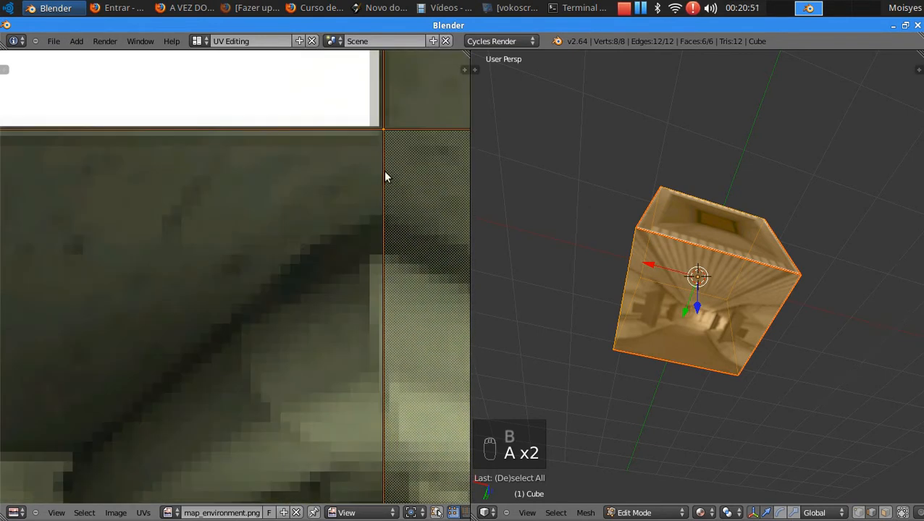
{"action": "scroll", "coordinate": [223, 255], "scroll_direction": "down", "scroll_amount": 1}
{"action": "scroll", "coordinate": [222, 432], "scroll_direction": "down", "scroll_amount": 1}
{"action": "middle_click_drag", "start_coordinate": [222, 432], "coordinate": [229, 155]}
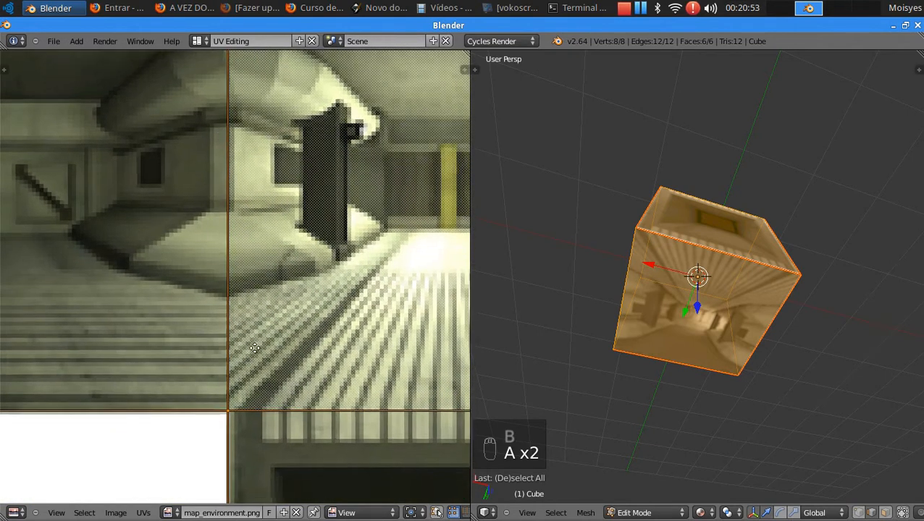
{"action": "middle_click_drag", "start_coordinate": [258, 398], "coordinate": [234, 277]}
{"action": "key", "text": "g"}
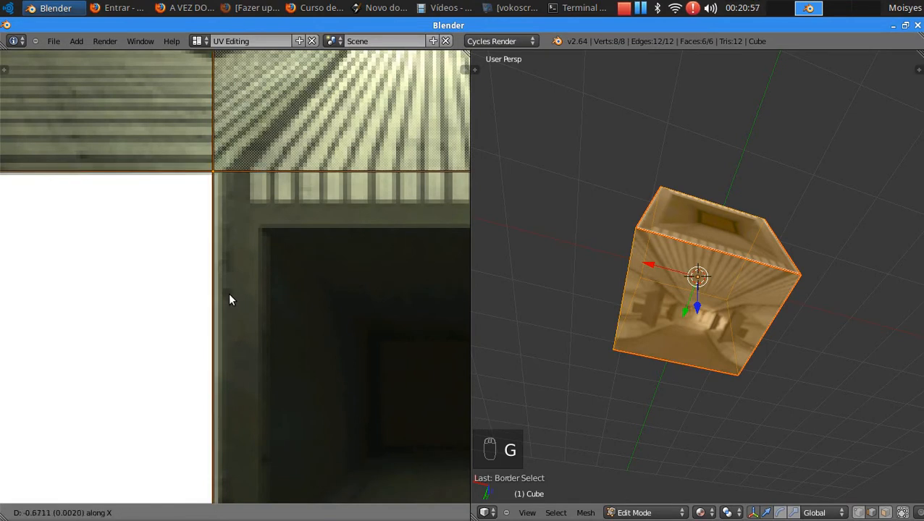
{"action": "left_click", "coordinate": [228, 293]}
- Select only the bottom edge of the lowest UV face and move it up onto the lower border of the cross
{"action": "scroll", "coordinate": [274, 308], "scroll_direction": "down", "scroll_amount": 4}
{"action": "middle_click_drag", "start_coordinate": [333, 412], "coordinate": [299, 233]}
{"action": "scroll", "coordinate": [301, 291], "scroll_direction": "up", "scroll_amount": 5}
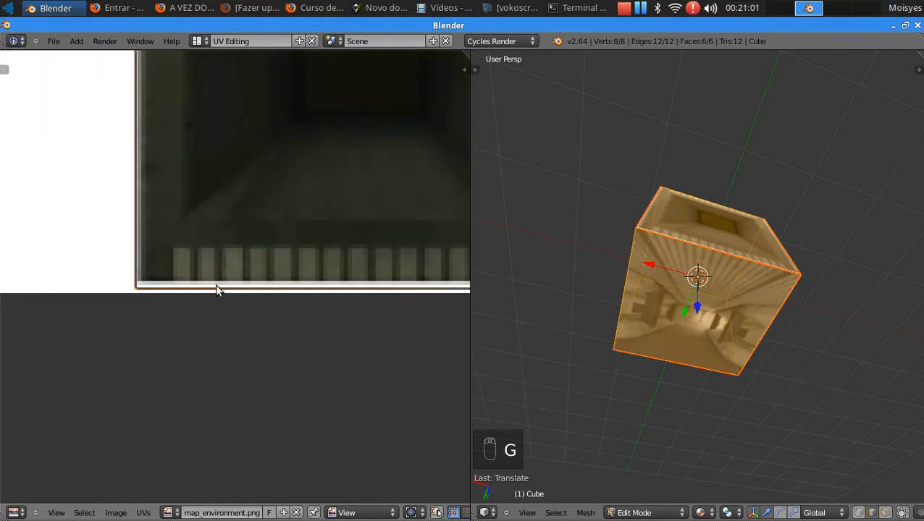
{"action": "scroll", "coordinate": [209, 279], "scroll_direction": "down", "scroll_amount": 5}
{"action": "key", "text": "a"}
{"action": "key", "text": "b"}
{"action": "left_click_drag", "start_coordinate": [152, 257], "coordinate": [384, 317]}
{"action": "key", "text": "g"}
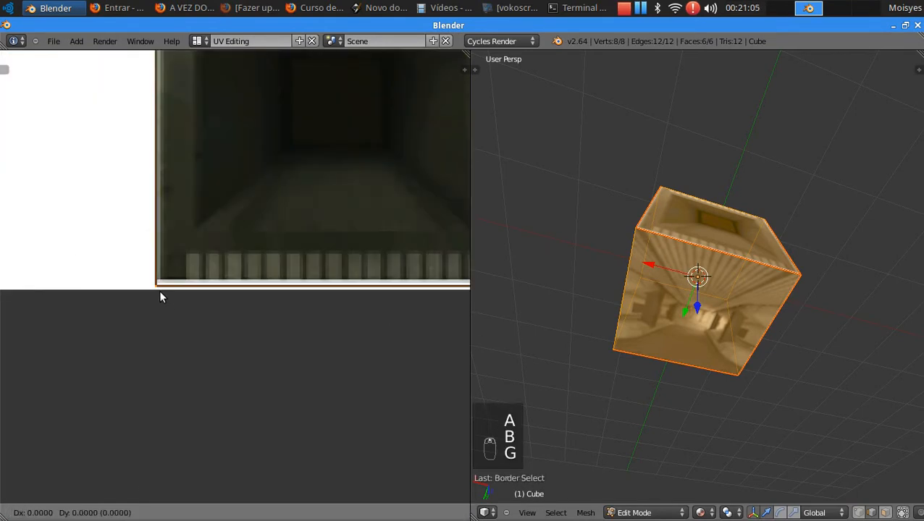
{"action": "left_click", "coordinate": [162, 288]}
- Select only the vertical UV edge at the right end of the horizontal strip and move it inward along X onto the picture's border
{"action": "scroll", "coordinate": [278, 195], "scroll_direction": "down", "scroll_amount": 2}
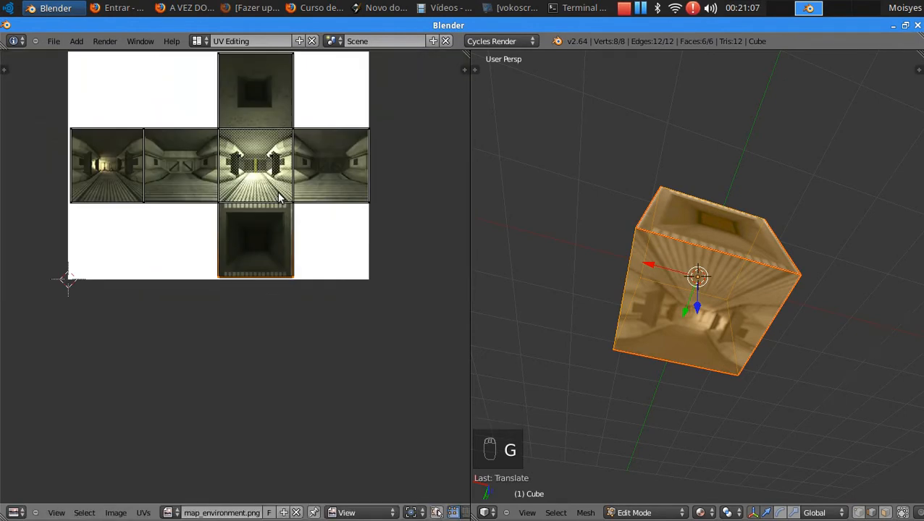
{"action": "key", "text": "Tab"}
{"action": "key", "text": "Tab"}
{"action": "scroll", "coordinate": [299, 262], "scroll_direction": "up", "scroll_amount": 8}
{"action": "middle_click_drag", "start_coordinate": [307, 254], "coordinate": [155, 289]}
{"action": "scroll", "coordinate": [155, 288], "scroll_direction": "down", "scroll_amount": 5}
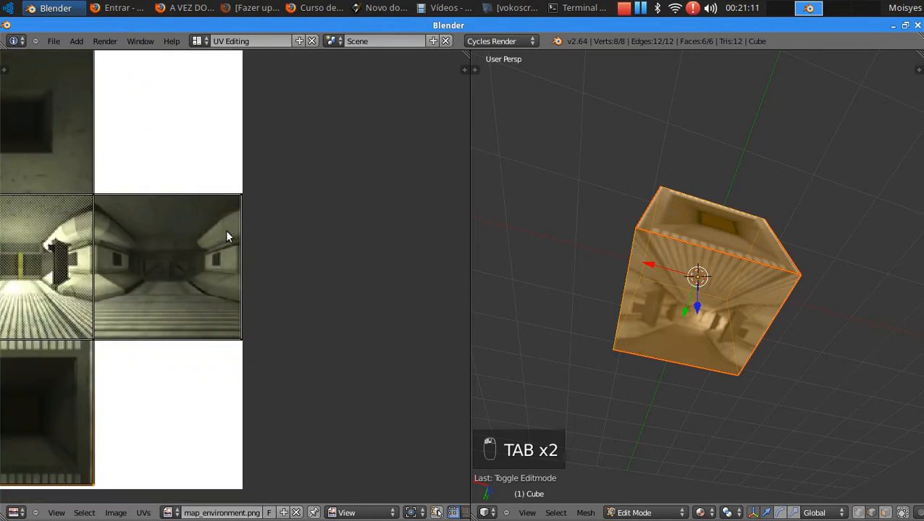
{"action": "key", "text": "a"}
{"action": "key", "text": "a"}
{"action": "key", "text": "a"}
{"action": "left_click_drag", "start_coordinate": [221, 155], "coordinate": [279, 382]}
{"action": "key", "text": "g"}
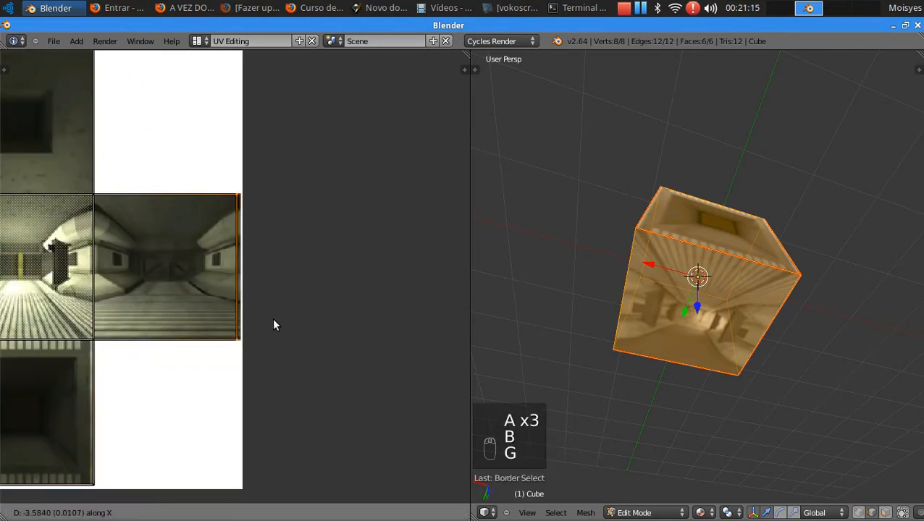
{"action": "left_click", "coordinate": [275, 326]}
- Return to Object Mode, switch the 3D view to Rendered shading and inspect the cube's seams up close
{"action": "key", "text": "Tab"}
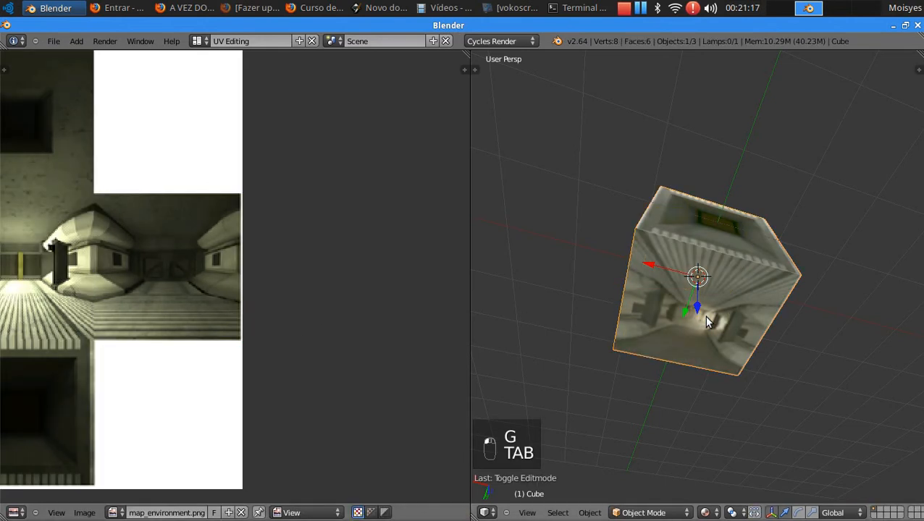
{"action": "scroll", "coordinate": [716, 329], "scroll_direction": "down", "scroll_amount": 4}
{"action": "mouse_move", "coordinate": [718, 334]}
{"action": "middle_mouse_down"}
{"action": "mouse_move", "coordinate": [629, 284]}
{"action": "mouse_move", "coordinate": [652, 369]}
{"action": "mouse_move", "coordinate": [631, 145]}
{"action": "mouse_move", "coordinate": [712, 158]}
{"action": "mouse_move", "coordinate": [692, 275]}
{"action": "mouse_move", "coordinate": [634, 392]}
{"action": "mouse_move", "coordinate": [670, 272]}
{"action": "mouse_move", "coordinate": [604, 362]}
{"action": "mouse_move", "coordinate": [751, 243]}
{"action": "mouse_move", "coordinate": [697, 274]}
{"action": "mouse_move", "coordinate": [691, 257]}
{"action": "mouse_move", "coordinate": [669, 304]}
{"action": "middle_mouse_up"}
{"action": "scroll", "coordinate": [670, 272], "scroll_direction": "up", "scroll_amount": 5}
{"action": "scroll", "coordinate": [749, 260], "scroll_direction": "up", "scroll_amount": 4}
{"action": "scroll", "coordinate": [750, 264], "scroll_direction": "down", "scroll_amount": 3}
{"action": "scroll", "coordinate": [697, 273], "scroll_direction": "up", "scroll_amount": 3}
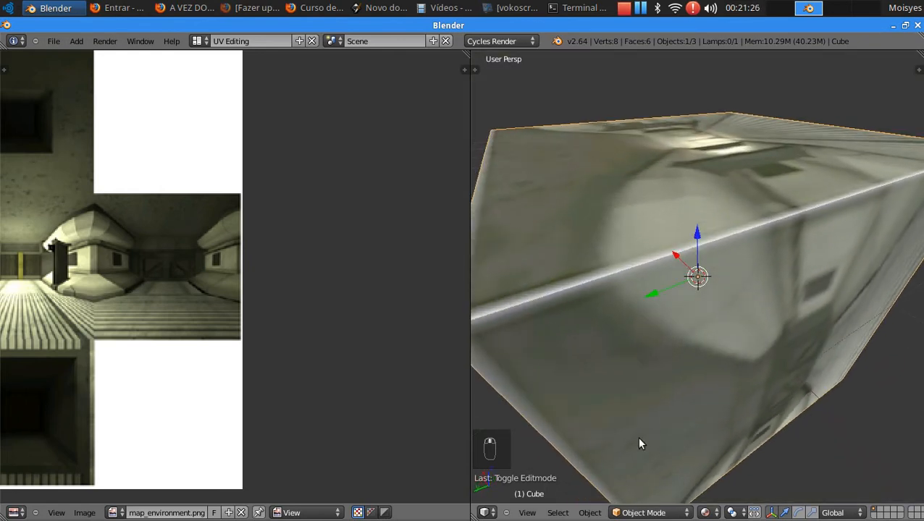
{"action": "left_click", "coordinate": [705, 512]}
{"action": "left_click", "coordinate": [725, 423]}
{"action": "middle_click_drag", "start_coordinate": [662, 316], "coordinate": [709, 367]}
{"action": "scroll", "coordinate": [755, 280], "scroll_direction": "down", "scroll_amount": 3}
{"action": "scroll", "coordinate": [705, 336], "scroll_direction": "up", "scroll_amount": 3}
{"action": "scroll", "coordinate": [706, 339], "scroll_direction": "down", "scroll_amount": 1}
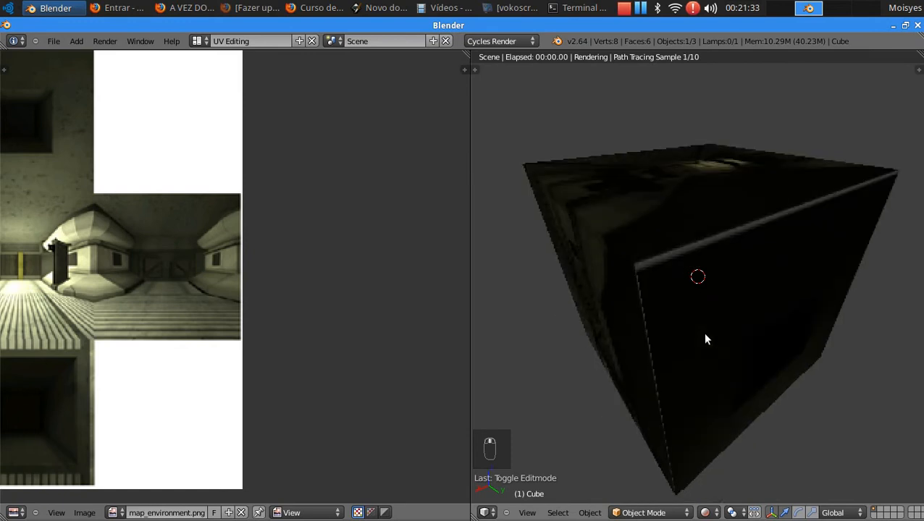
{"action": "scroll", "coordinate": [707, 339], "scroll_direction": "down", "scroll_amount": 2}
- Back in Edit Mode, fine-tune the strip's rightmost UV edge by nudging it further inward along X, past the picture's light border
{"action": "key", "text": "Tab"}
{"action": "scroll", "coordinate": [190, 285], "scroll_direction": "up", "scroll_amount": 1}
{"action": "scroll", "coordinate": [190, 284], "scroll_direction": "up", "scroll_amount": 3}
{"action": "scroll", "coordinate": [202, 276], "scroll_direction": "down", "scroll_amount": 3}
{"action": "scroll", "coordinate": [209, 295], "scroll_direction": "up", "scroll_amount": 4}
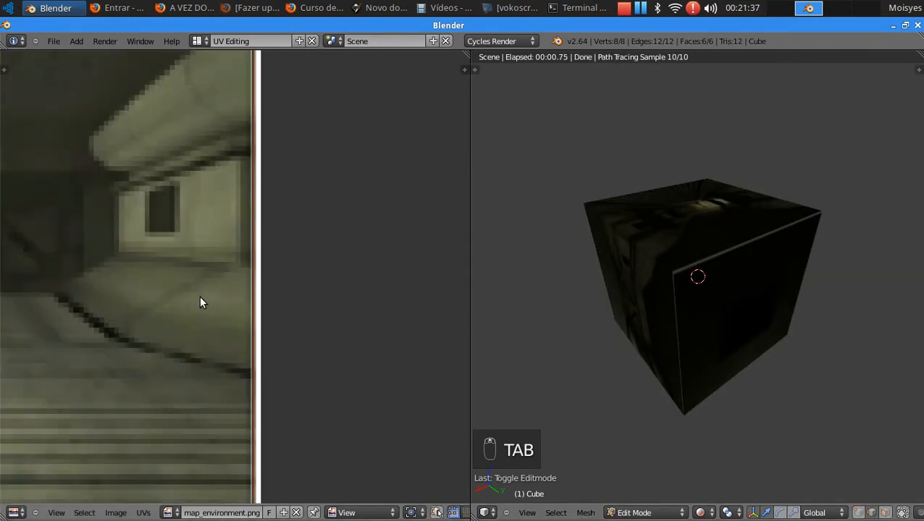
{"action": "key", "text": "g"}
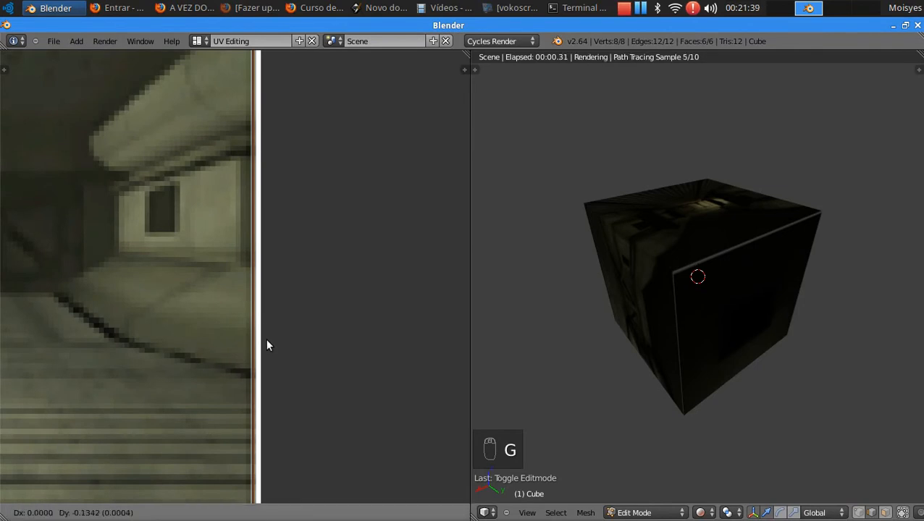
{"action": "left_click", "coordinate": [262, 342]}
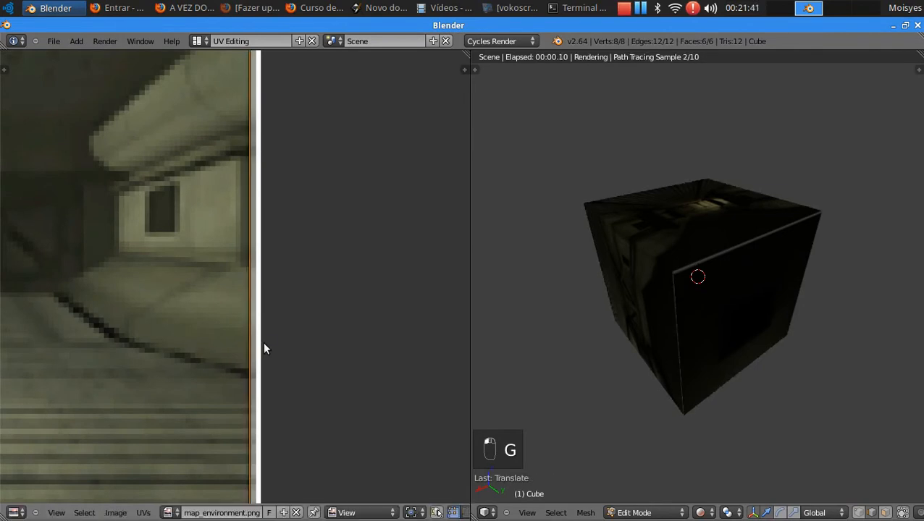
{"action": "scroll", "coordinate": [309, 320], "scroll_direction": "down", "scroll_amount": 5}
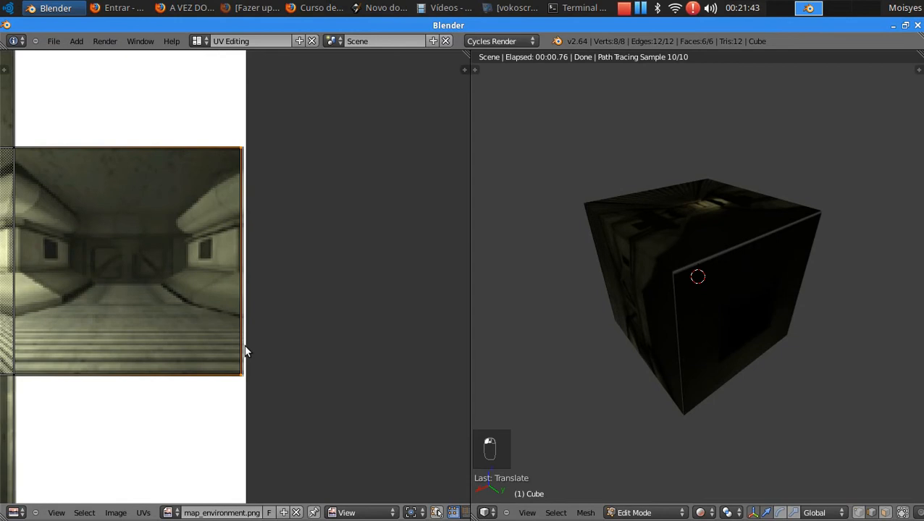
{"action": "key", "text": "g"}
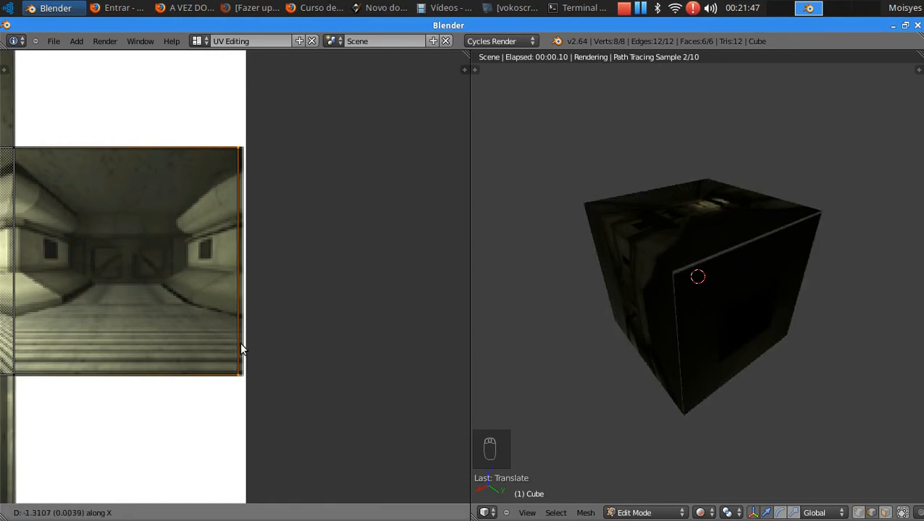
{"action": "left_click", "coordinate": [244, 342]}
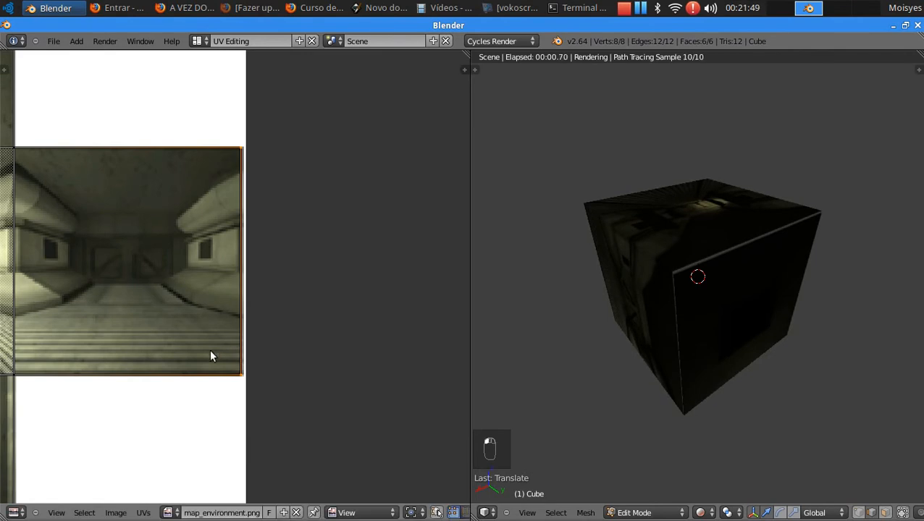
- Select the uppermost UV face's top edge, set UV selection to Edge mode, and move that edge down along Y inside the picture's border
{"action": "scroll", "coordinate": [202, 338], "scroll_direction": "down", "scroll_amount": 6}
{"action": "middle_click_drag", "start_coordinate": [249, 310], "coordinate": [400, 265]}
{"action": "scroll", "coordinate": [279, 282], "scroll_direction": "up", "scroll_amount": 6}
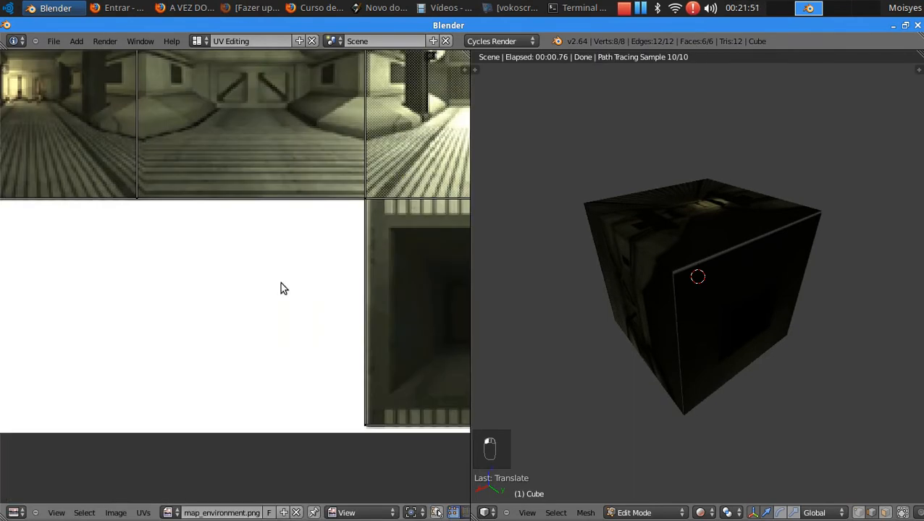
{"action": "middle_click_drag", "start_coordinate": [290, 150], "coordinate": [148, 472]}
{"action": "middle_click_drag", "start_coordinate": [320, 135], "coordinate": [282, 296]}
{"action": "scroll", "coordinate": [281, 297], "scroll_direction": "up", "scroll_amount": 5}
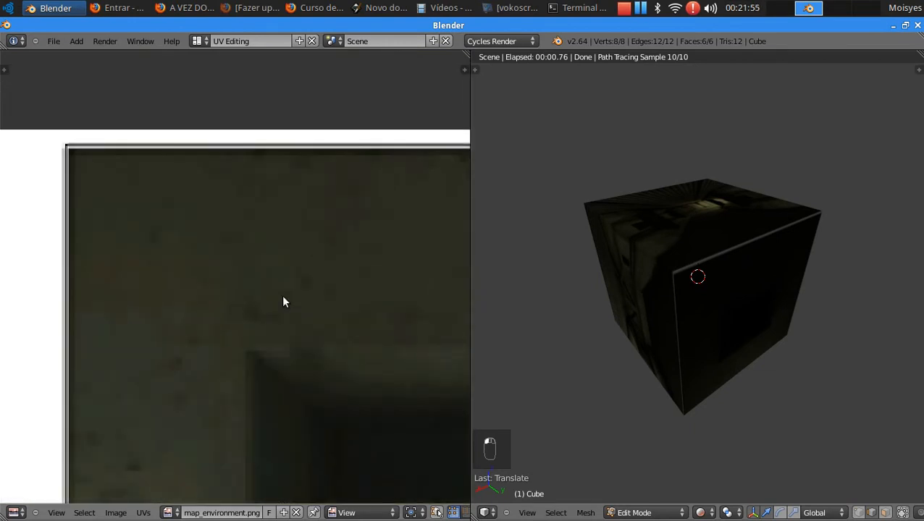
{"action": "scroll", "coordinate": [281, 297], "scroll_direction": "down", "scroll_amount": 3}
{"action": "middle_click_drag", "start_coordinate": [194, 247], "coordinate": [97, 241]}
{"action": "right_click", "coordinate": [57, 200]}
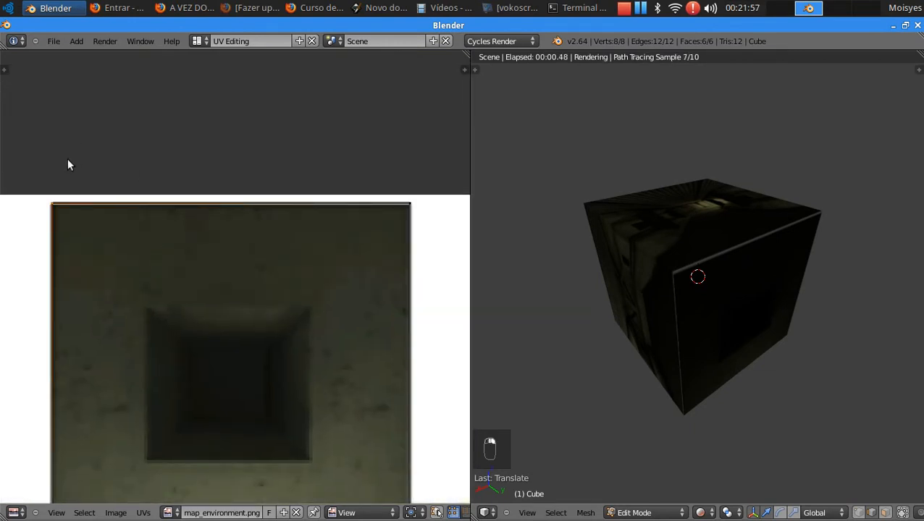
{"action": "left_click_drag", "start_coordinate": [53, 164], "coordinate": [420, 224]}
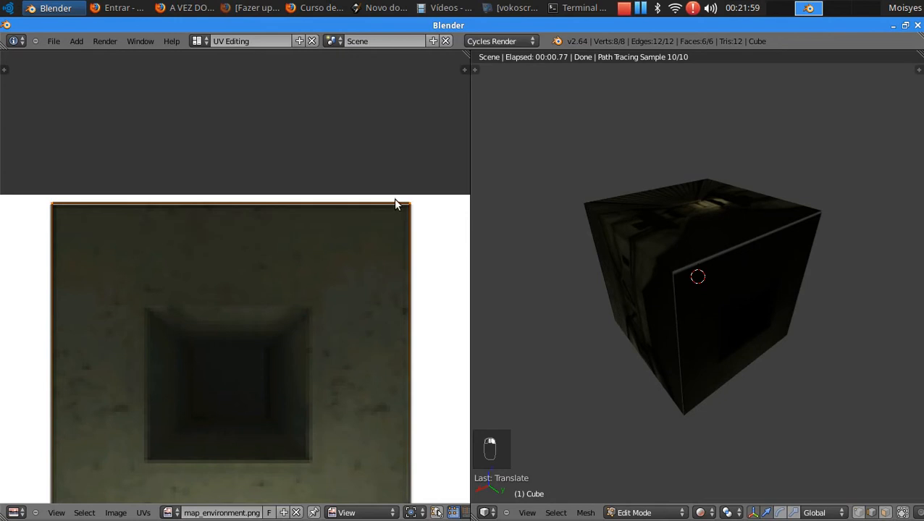
{"action": "key", "text": "ctrl+Tab"}
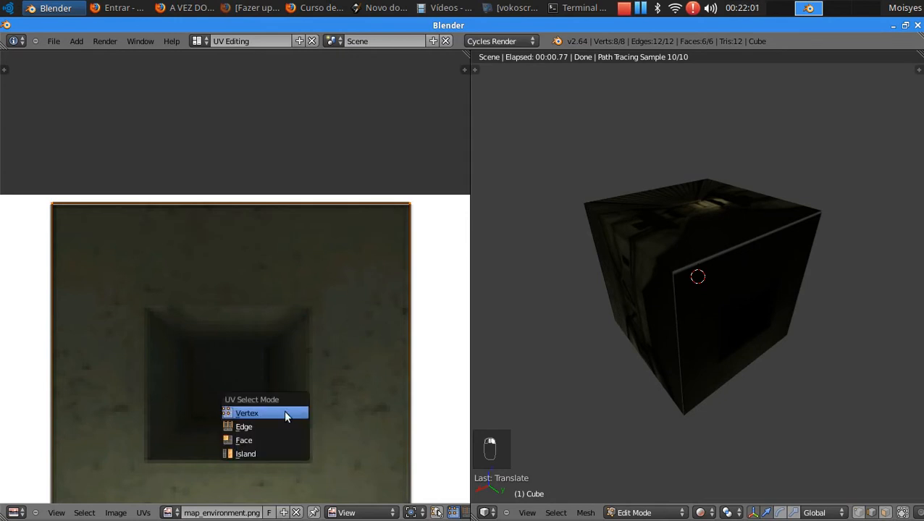
{"action": "left_click", "coordinate": [280, 439]}
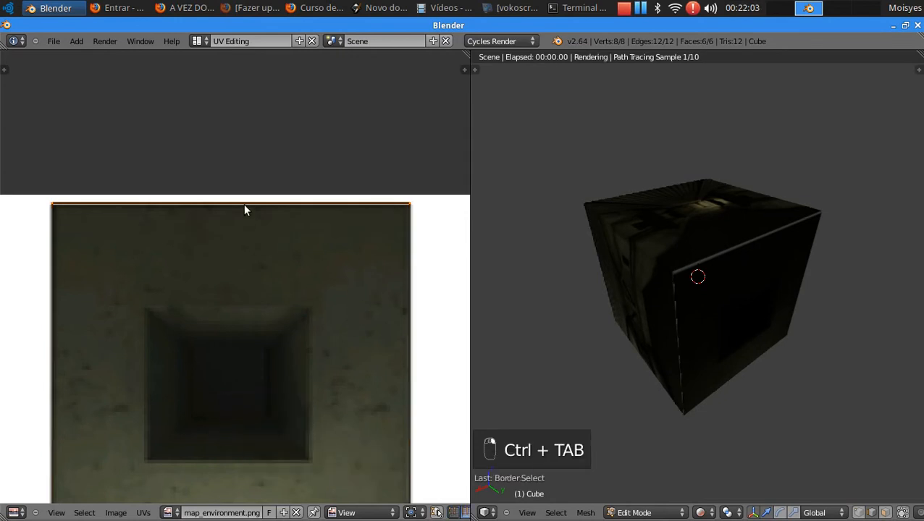
{"action": "key", "text": "g"}
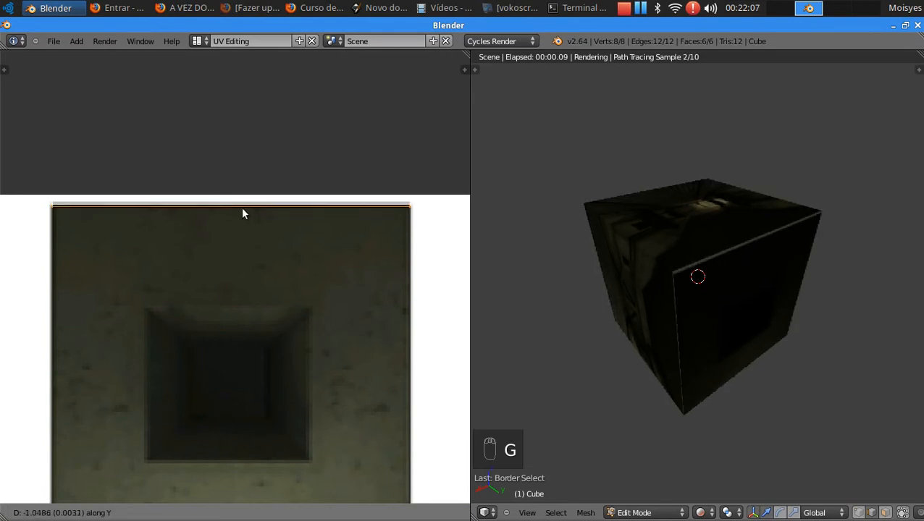
{"action": "left_click", "coordinate": [243, 210]}
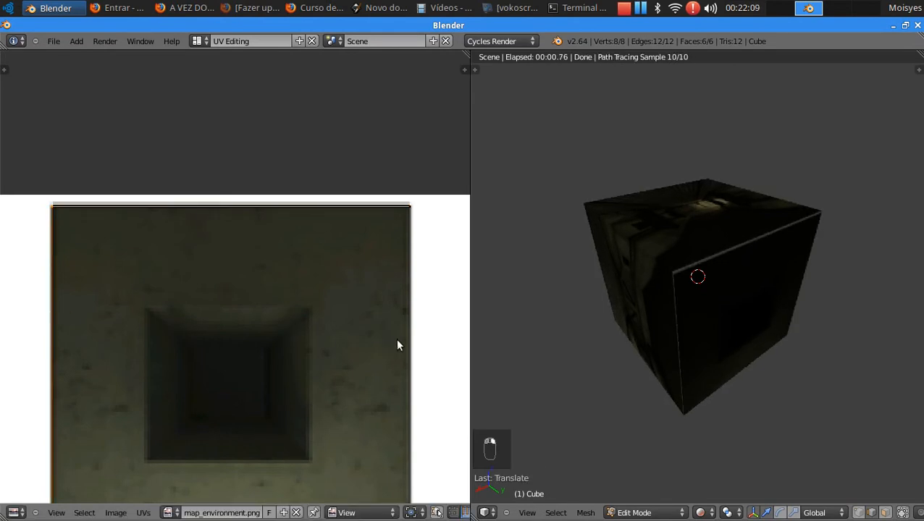
- Move the left and right edges of the uppermost UV face slightly inward along X, one at a time, onto the picture's borders
{"action": "right_click", "coordinate": [409, 336], "text": "shift"}
{"action": "right_click", "coordinate": [51, 293]}
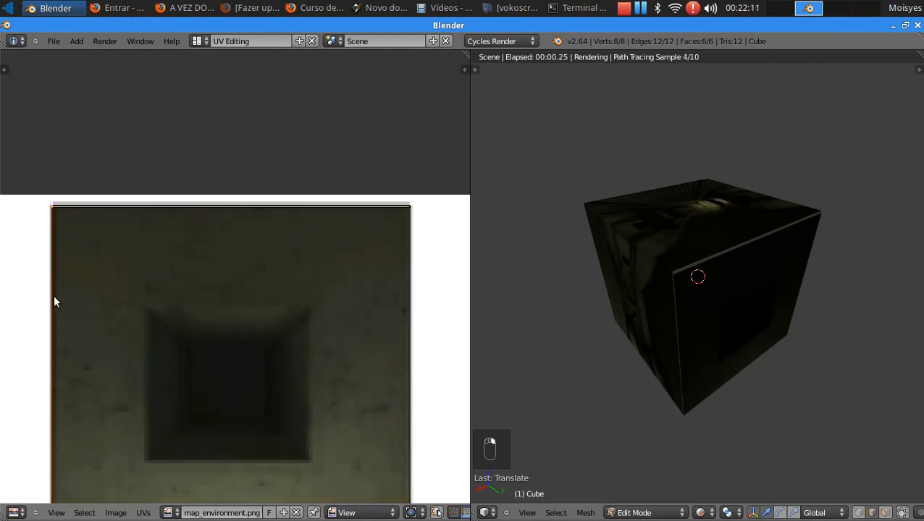
{"action": "key", "text": "g"}
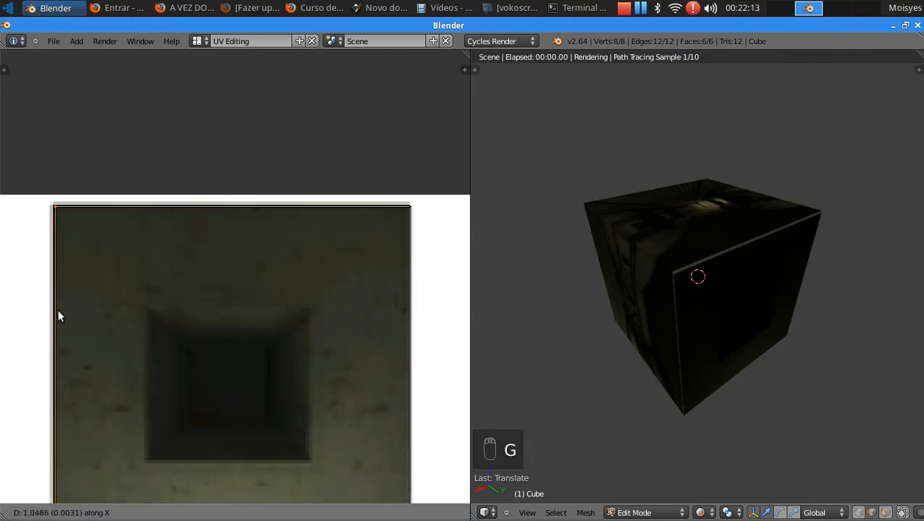
{"action": "left_click", "coordinate": [55, 310]}
{"action": "right_click", "coordinate": [412, 334]}
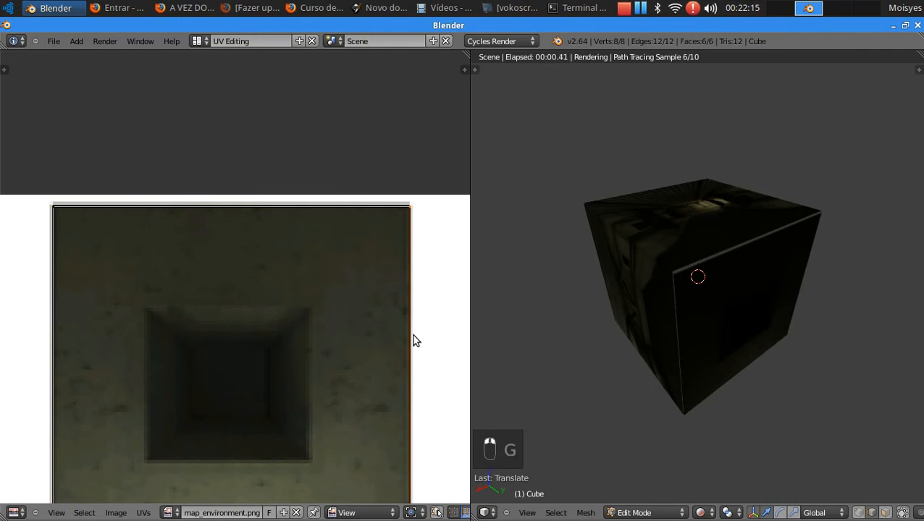
{"action": "key", "text": "g"}
{"action": "key", "text": "x"}
{"action": "left_click", "coordinate": [411, 335]}
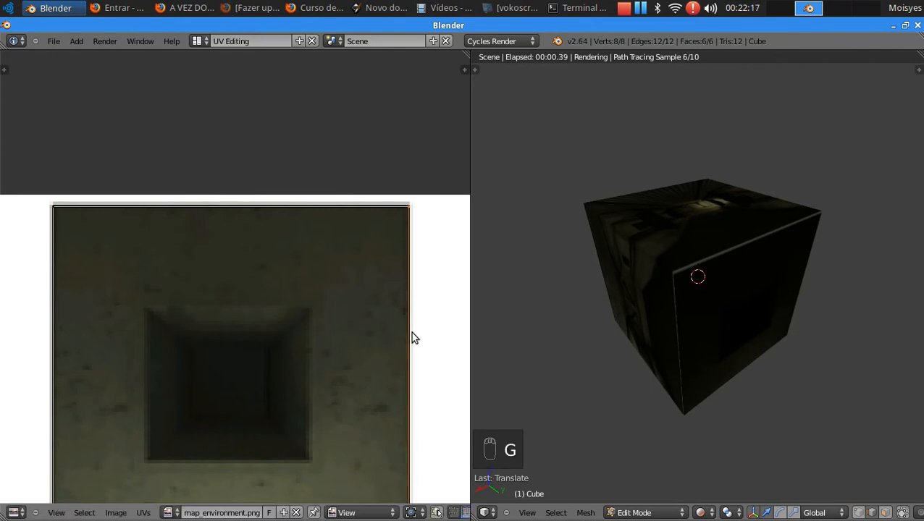
- Check the UV edges of the lowest face and the upper and left borders of the horizontal strip against the picture
{"action": "scroll", "coordinate": [407, 325], "scroll_direction": "down", "scroll_amount": 4}
{"action": "middle_click_drag", "start_coordinate": [280, 428], "coordinate": [305, 124]}
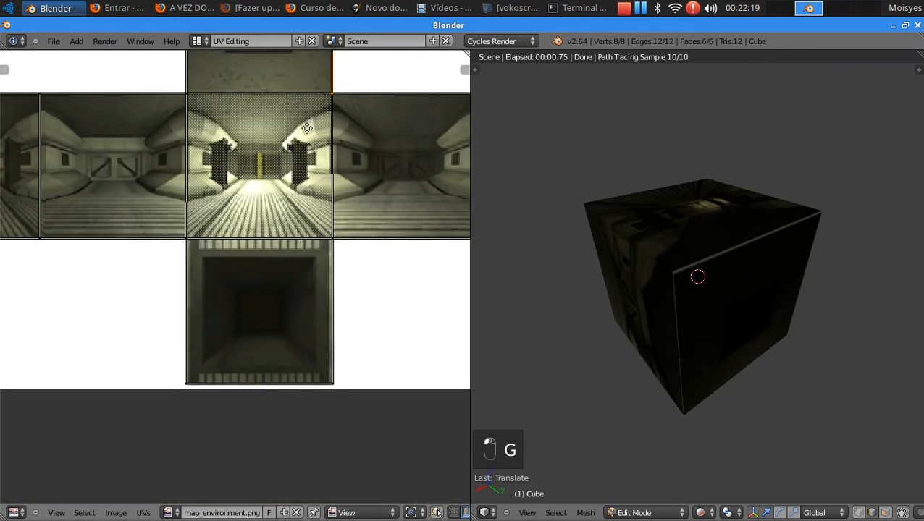
{"action": "scroll", "coordinate": [277, 302], "scroll_direction": "up", "scroll_amount": 3}
{"action": "right_click", "coordinate": [432, 277]}
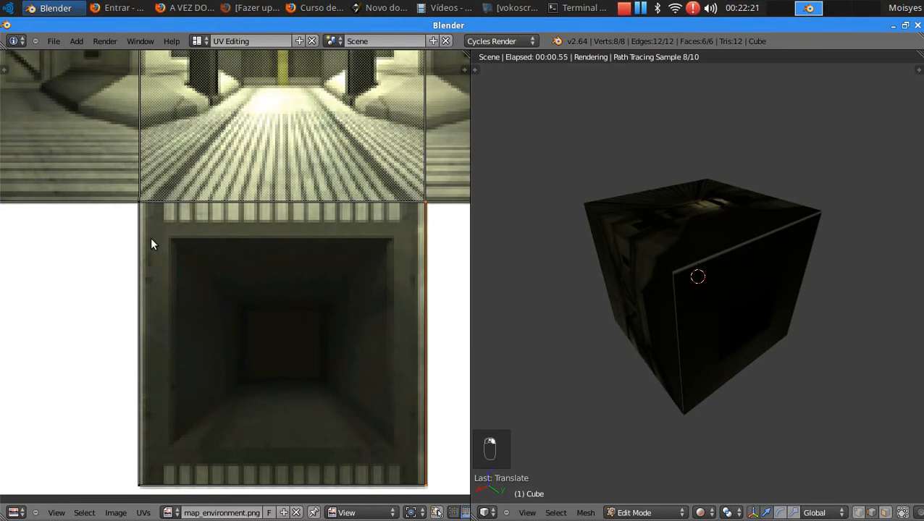
{"action": "middle_click_drag", "start_coordinate": [144, 231], "coordinate": [323, 319]}
{"action": "scroll", "coordinate": [82, 247], "scroll_direction": "down", "scroll_amount": 2}
{"action": "middle_click_drag", "start_coordinate": [83, 247], "coordinate": [176, 278]}
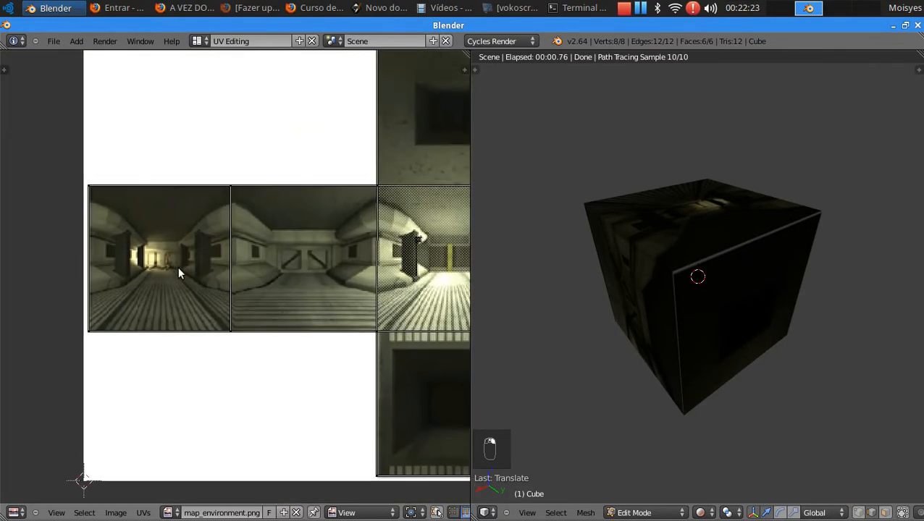
{"action": "scroll", "coordinate": [180, 239], "scroll_direction": "up", "scroll_amount": 4}
{"action": "middle_click_drag", "start_coordinate": [186, 205], "coordinate": [223, 337]}
{"action": "scroll", "coordinate": [289, 355], "scroll_direction": "up", "scroll_amount": 2}
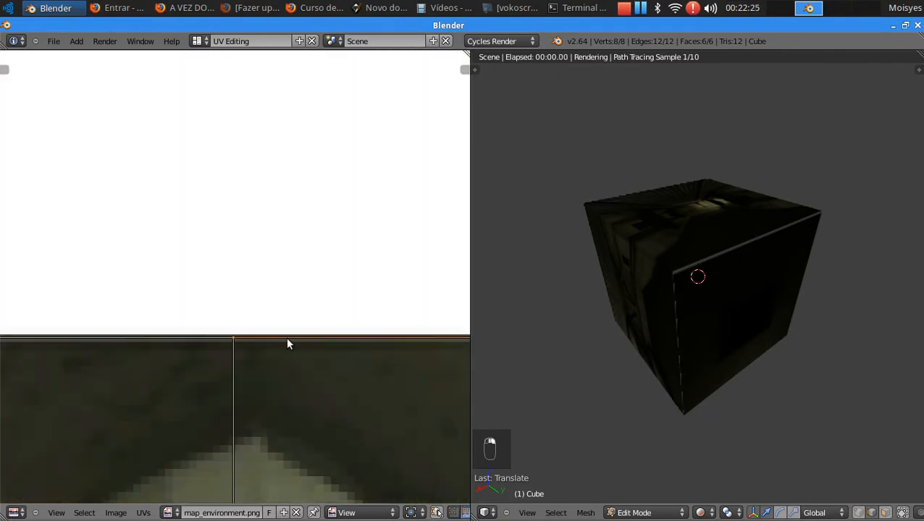
{"action": "scroll", "coordinate": [278, 366], "scroll_direction": "down", "scroll_amount": 3}
{"action": "scroll", "coordinate": [268, 325], "scroll_direction": "up", "scroll_amount": 4}
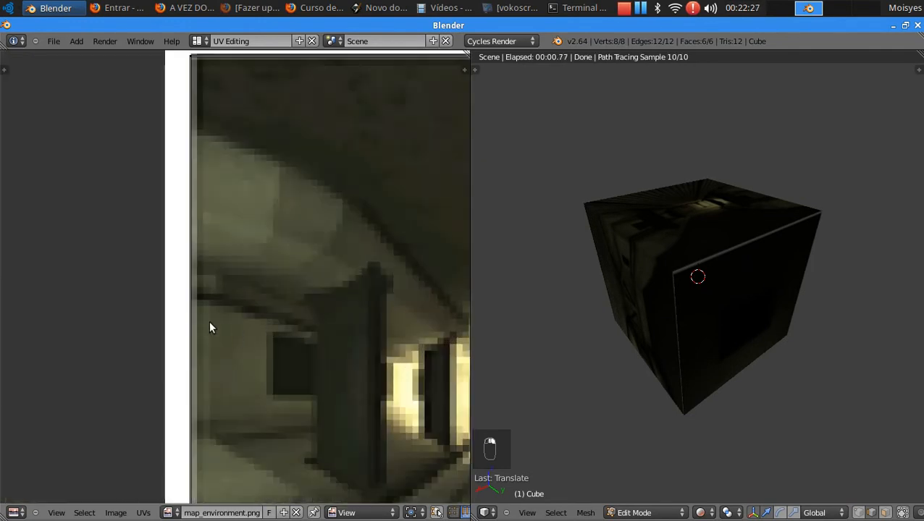
- Move the horizontal strip's leftmost UV edge slightly inward onto the picture's border, and check the rendered cube in Object Mode
{"action": "right_click", "coordinate": [187, 279]}
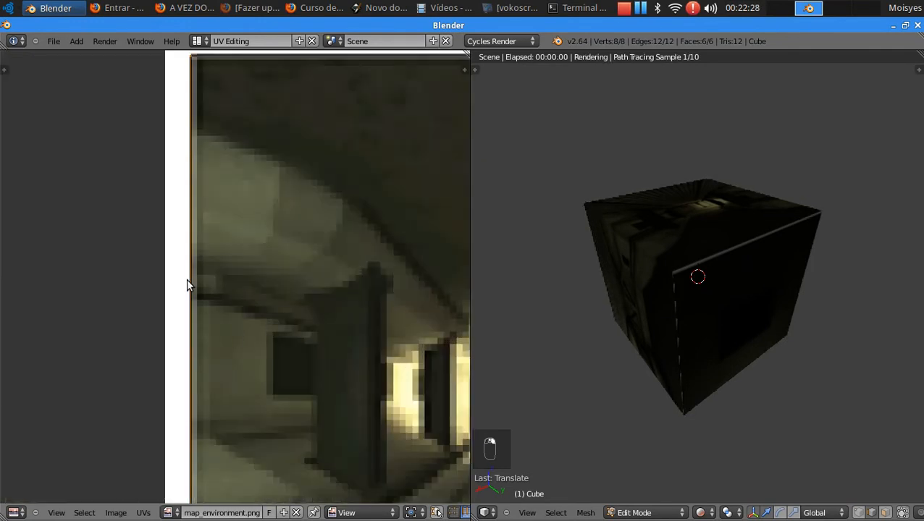
{"action": "key", "text": "g"}
{"action": "left_click", "coordinate": [199, 319]}
{"action": "key", "text": "Tab"}
{"action": "scroll", "coordinate": [567, 255], "scroll_direction": "down", "scroll_amount": 5}
{"action": "middle_click_drag", "start_coordinate": [631, 344], "coordinate": [565, 335]}
{"action": "scroll", "coordinate": [713, 281], "scroll_direction": "up", "scroll_amount": 4}
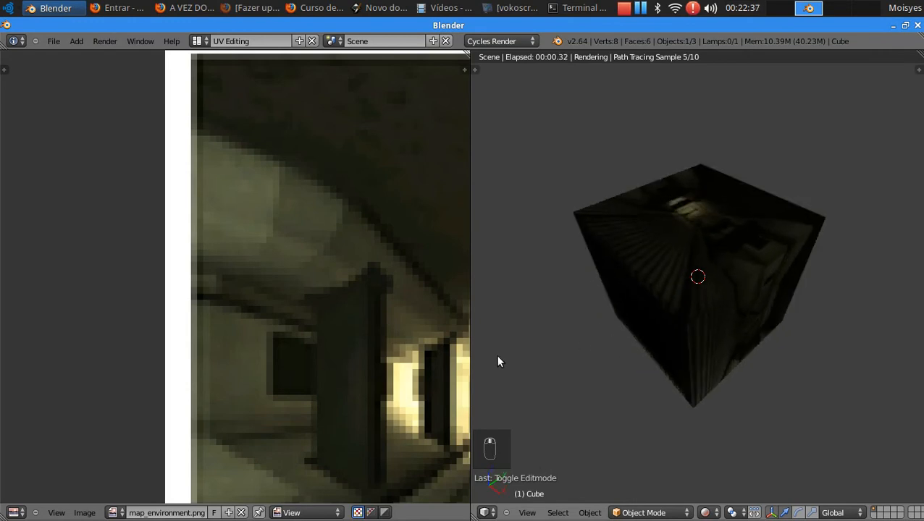
- Return to Edit Mode and move the horizontal strip's bottom UV edges slightly up along Y onto the picture's border
{"action": "scroll", "coordinate": [297, 365], "scroll_direction": "down", "scroll_amount": 5}
{"action": "middle_click_drag", "start_coordinate": [328, 412], "coordinate": [280, 251]}
{"action": "key", "text": "Tab"}
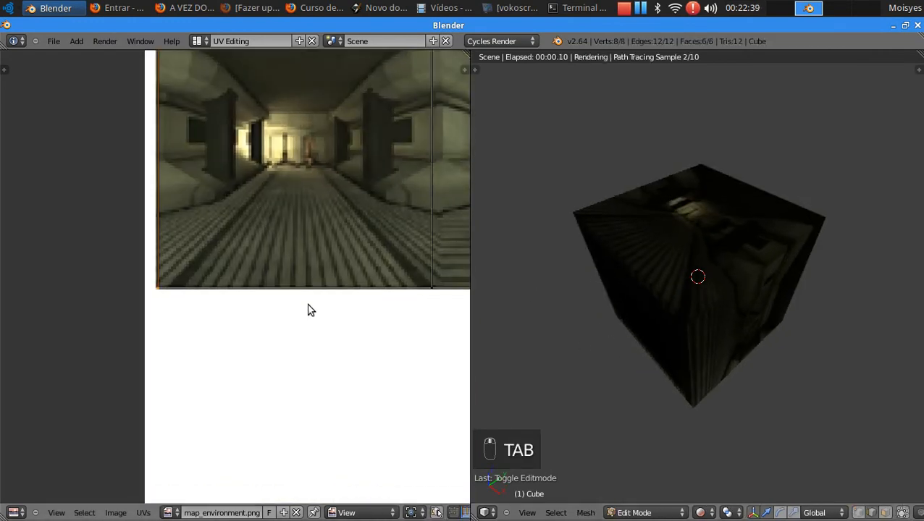
{"action": "scroll", "coordinate": [281, 323], "scroll_direction": "up", "scroll_amount": 4}
{"action": "scroll", "coordinate": [328, 309], "scroll_direction": "down", "scroll_amount": 3}
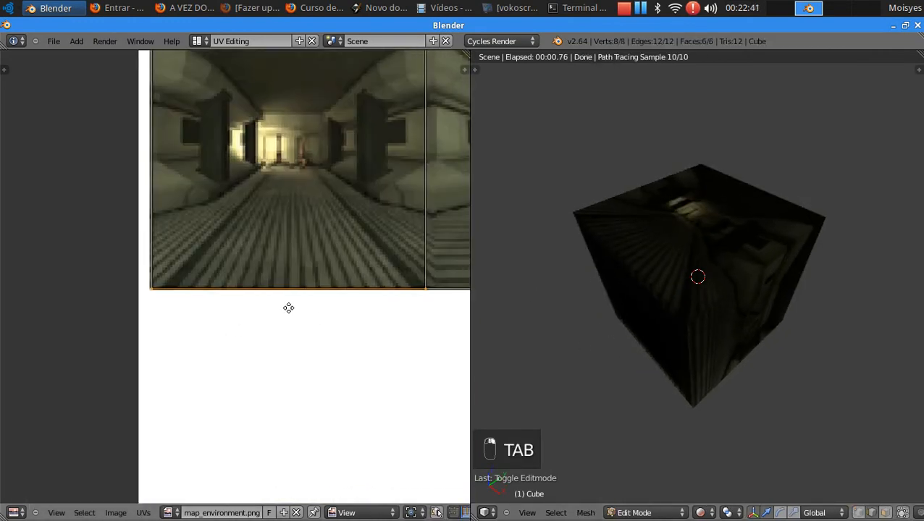
{"action": "scroll", "coordinate": [274, 285], "scroll_direction": "up", "scroll_amount": 4}
{"action": "middle_click_drag", "start_coordinate": [367, 325], "coordinate": [123, 339]}
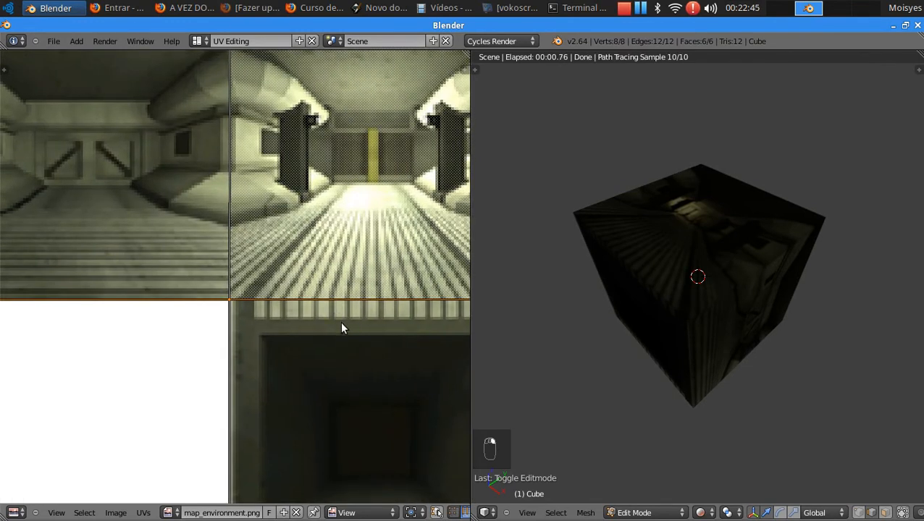
{"action": "middle_click_drag", "start_coordinate": [340, 321], "coordinate": [21, 324]}
{"action": "middle_click_drag", "start_coordinate": [334, 321], "coordinate": [121, 321]}
{"action": "key", "text": "g"}
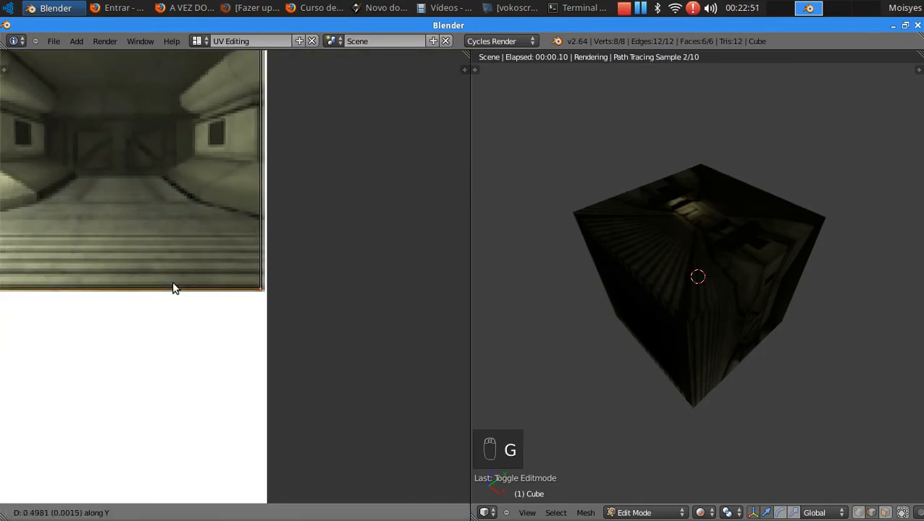
{"action": "left_click", "coordinate": [176, 294]}
- Move the lowest UV face's left edge slightly inward along X onto the picture's border, and check the rendered cube
{"action": "scroll", "coordinate": [173, 297], "scroll_direction": "down", "scroll_amount": 3}
{"action": "scroll", "coordinate": [279, 304], "scroll_direction": "up", "scroll_amount": 4}
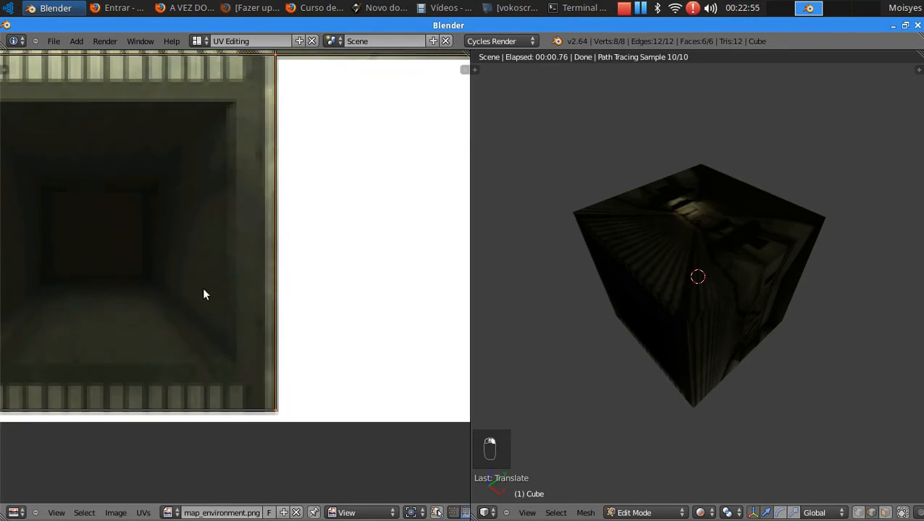
{"action": "middle_click_drag", "start_coordinate": [204, 299], "coordinate": [414, 278]}
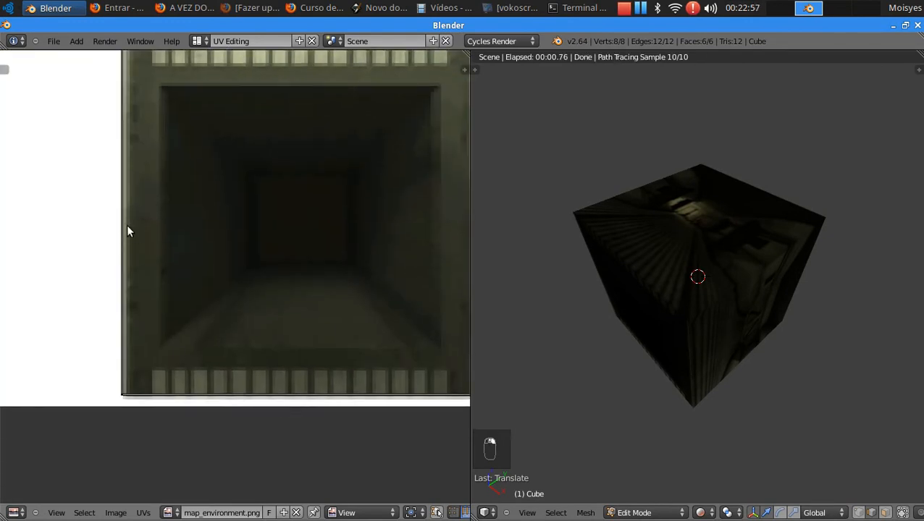
{"action": "key", "text": "g"}
{"action": "key", "text": "x"}
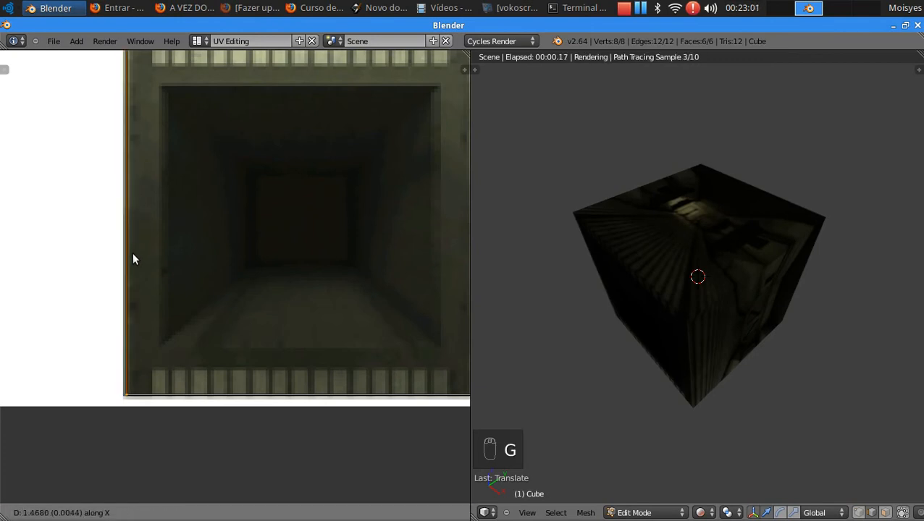
{"action": "left_click", "coordinate": [132, 252]}
{"action": "middle_click_drag", "start_coordinate": [655, 285], "coordinate": [692, 325]}
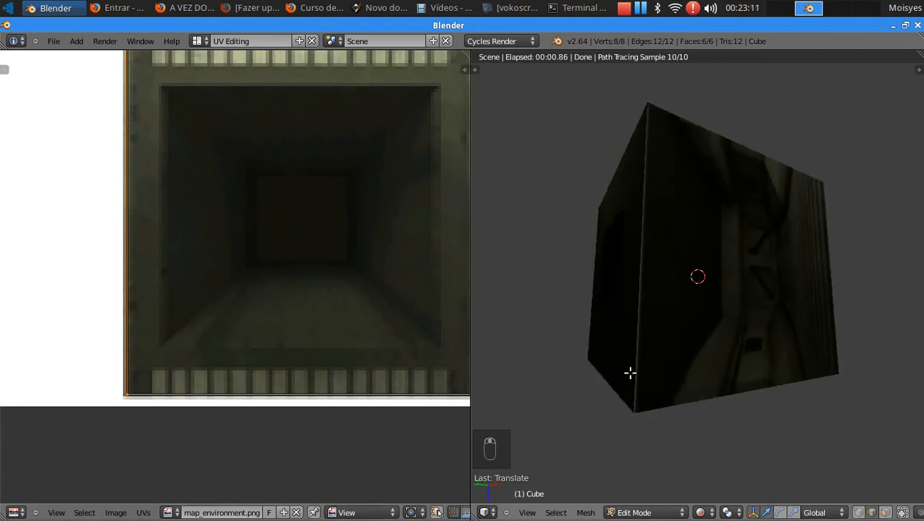
- Move the uppermost UV face's left edge slightly inward along X onto the picture's border
{"action": "scroll", "coordinate": [261, 278], "scroll_direction": "down", "scroll_amount": 4}
{"action": "middle_click_drag", "start_coordinate": [158, 246], "coordinate": [170, 453]}
{"action": "scroll", "coordinate": [185, 327], "scroll_direction": "up", "scroll_amount": 3}
{"action": "middle_click_drag", "start_coordinate": [212, 239], "coordinate": [221, 395]}
{"action": "right_click", "coordinate": [183, 267]}
{"action": "key", "text": "g"}
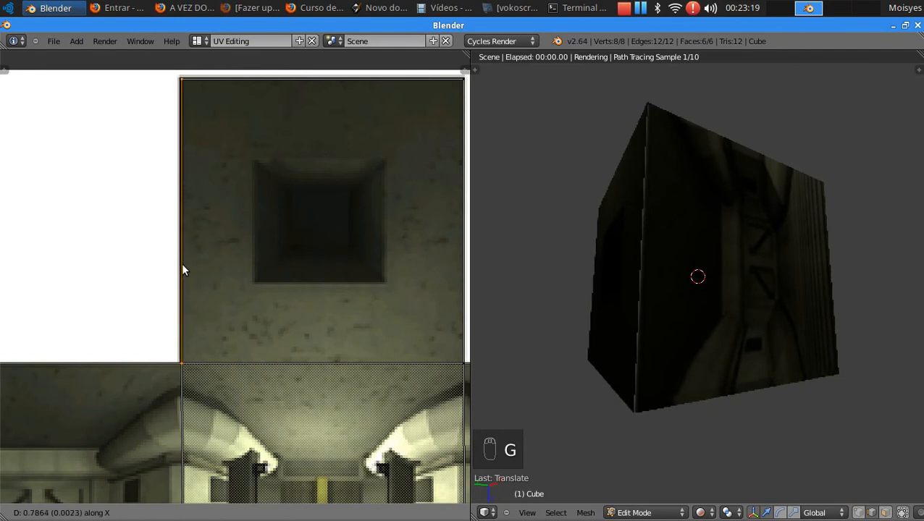
{"action": "left_click", "coordinate": [182, 269]}
- Select the top UV edges along the horizontal strip and move them slightly down along Y inside the picture's border
{"action": "scroll", "coordinate": [216, 316], "scroll_direction": "down", "scroll_amount": 3}
{"action": "middle_click_drag", "start_coordinate": [217, 316], "coordinate": [282, 156]}
{"action": "scroll", "coordinate": [279, 257], "scroll_direction": "up", "scroll_amount": 4}
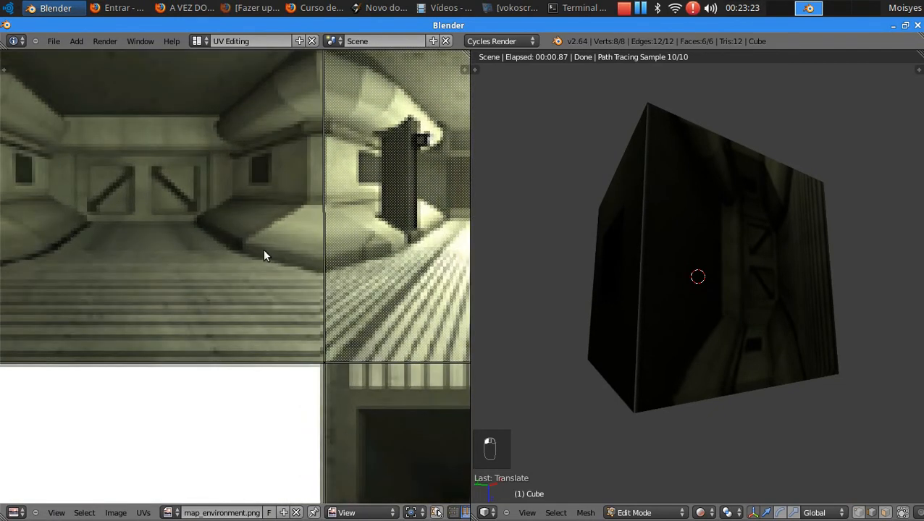
{"action": "scroll", "coordinate": [264, 254], "scroll_direction": "down", "scroll_amount": 5}
{"action": "scroll", "coordinate": [305, 322], "scroll_direction": "up", "scroll_amount": 3}
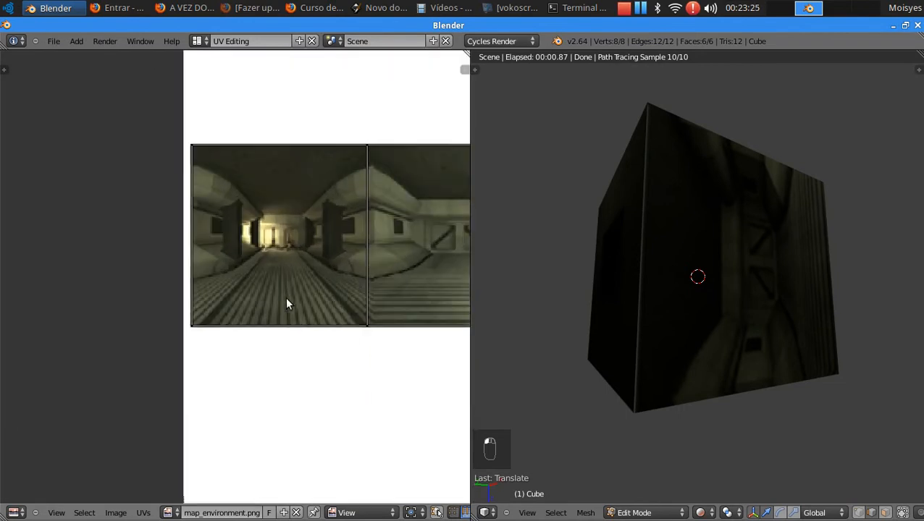
{"action": "middle_click_drag", "start_coordinate": [288, 224], "coordinate": [183, 370]}
{"action": "scroll", "coordinate": [228, 323], "scroll_direction": "up", "scroll_amount": 3}
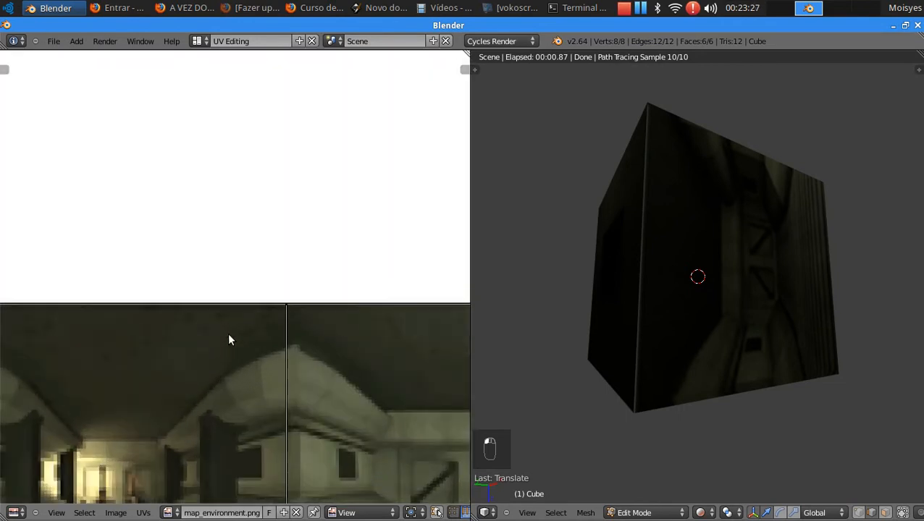
{"action": "middle_click_drag", "start_coordinate": [282, 464], "coordinate": [271, 352]}
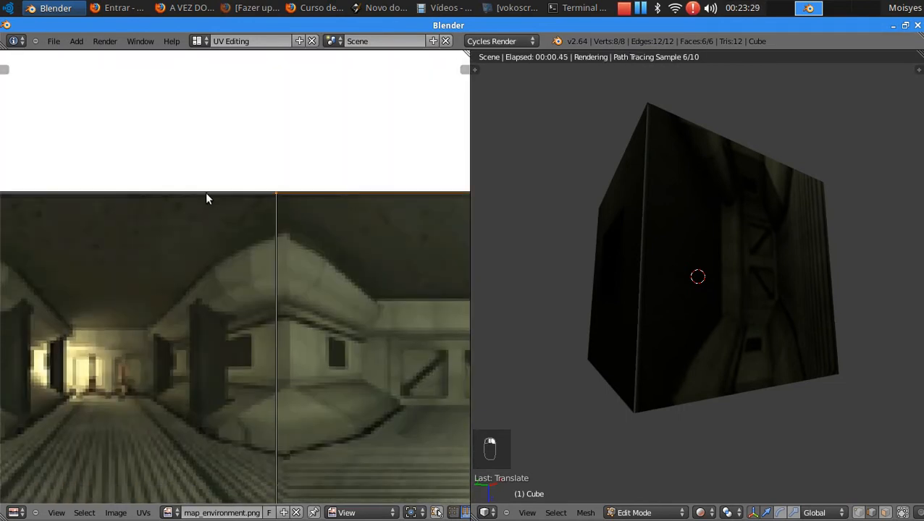
{"action": "middle_click_drag", "start_coordinate": [355, 212], "coordinate": [34, 210]}
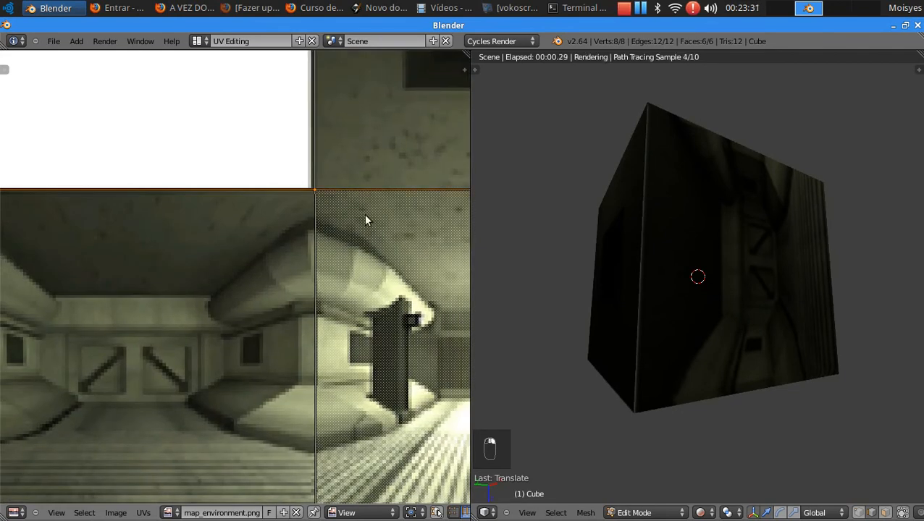
{"action": "middle_click_drag", "start_coordinate": [362, 212], "coordinate": [14, 189]}
{"action": "middle_click_drag", "start_coordinate": [354, 166], "coordinate": [176, 193]}
{"action": "key", "text": "g"}
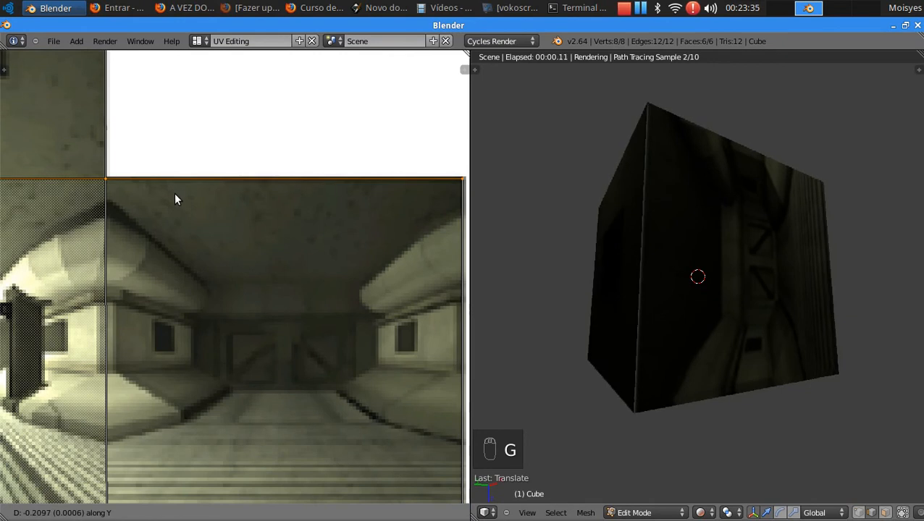
{"action": "left_click", "coordinate": [183, 210]}
{"action": "scroll", "coordinate": [583, 250], "scroll_direction": "down", "scroll_amount": 4}
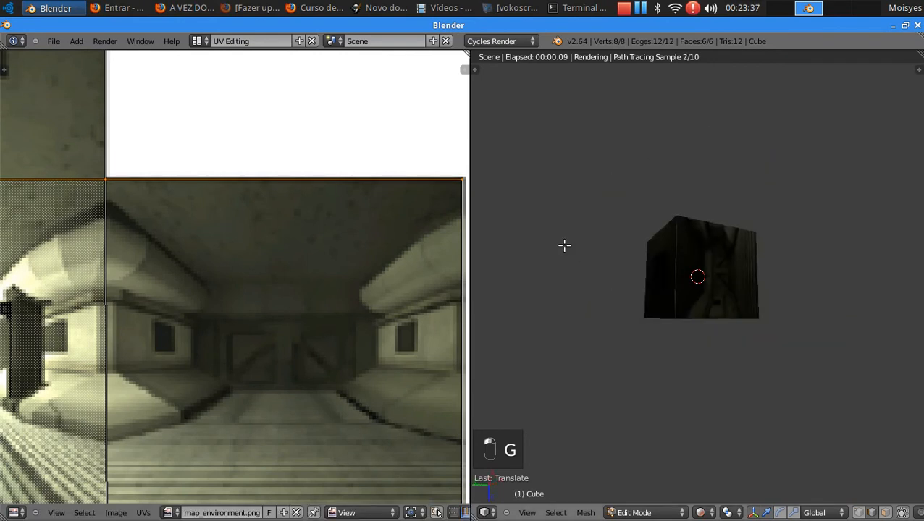
- Move the bottom UV edge of the horizontal strip's rightmost face slightly down along Y
{"action": "scroll", "coordinate": [287, 393], "scroll_direction": "down", "scroll_amount": 4}
{"action": "scroll", "coordinate": [298, 301], "scroll_direction": "up", "scroll_amount": 5}
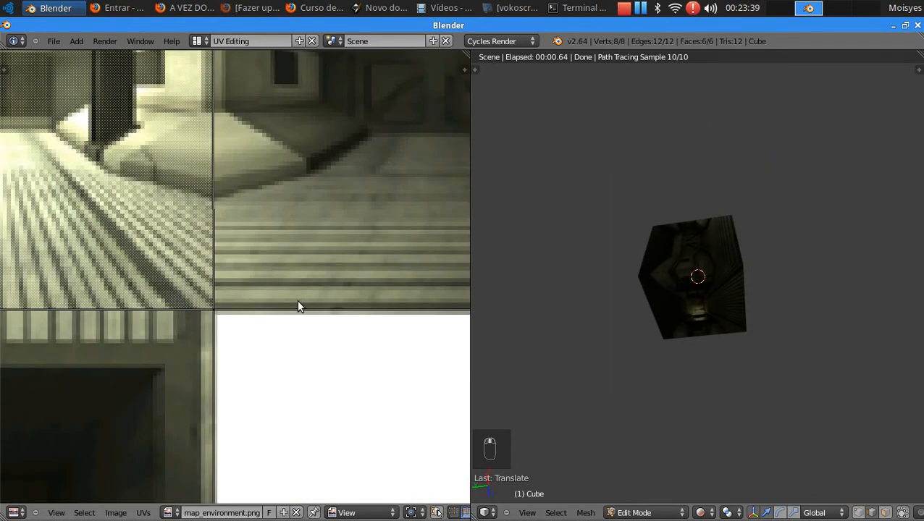
{"action": "middle_click_drag", "start_coordinate": [148, 319], "coordinate": [192, 307]}
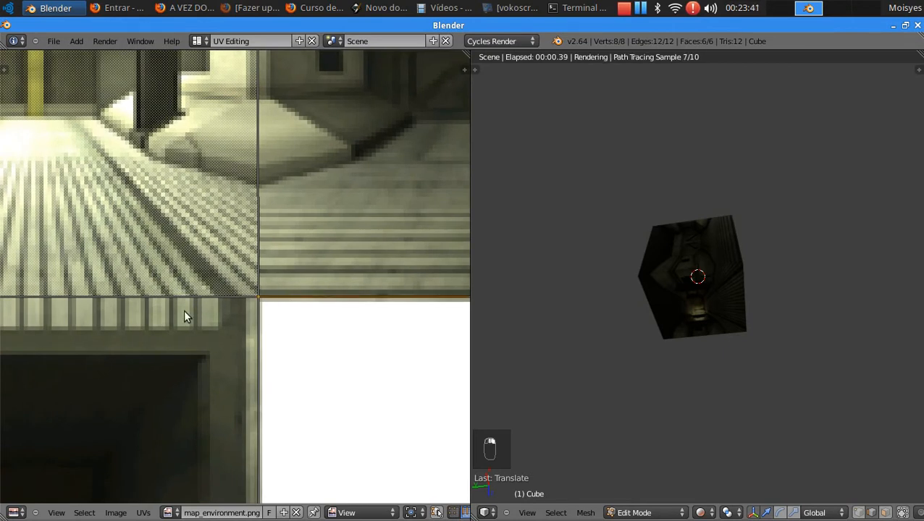
{"action": "middle_click_drag", "start_coordinate": [237, 326], "coordinate": [183, 235]}
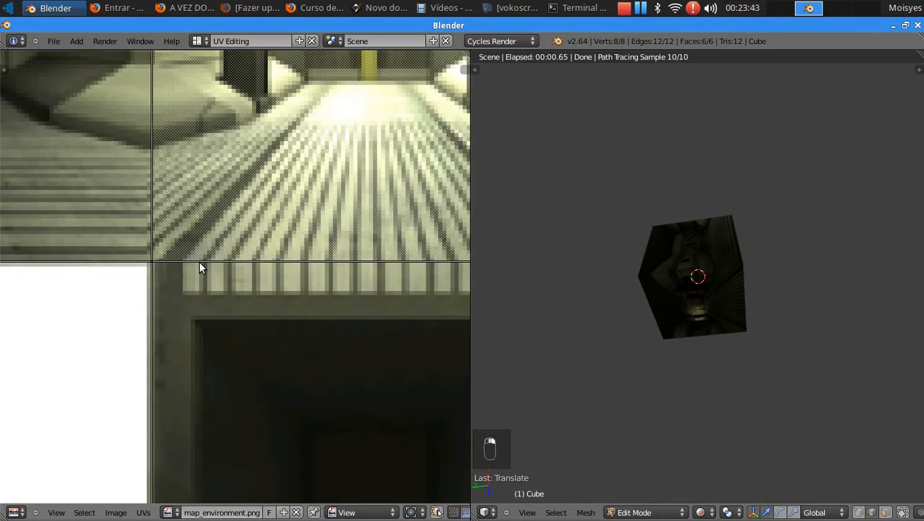
{"action": "middle_click_drag", "start_coordinate": [382, 264], "coordinate": [224, 272]}
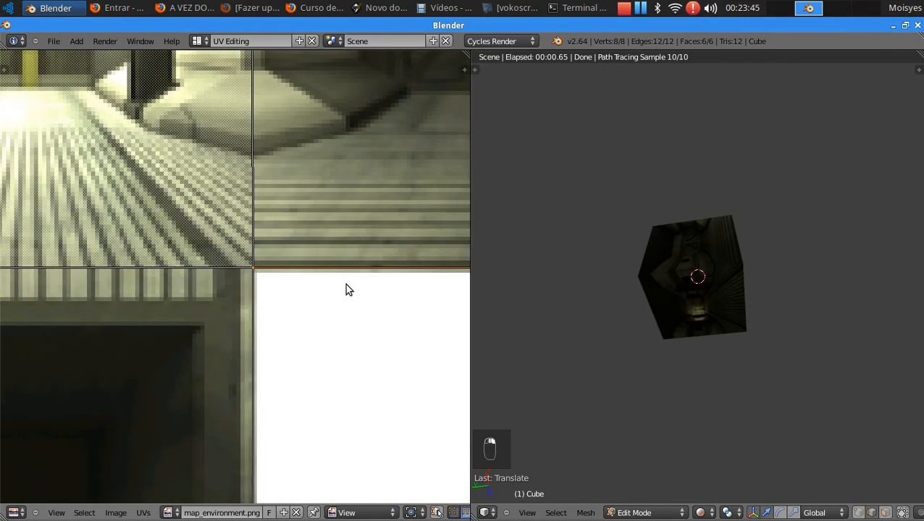
{"action": "key", "text": "g"}
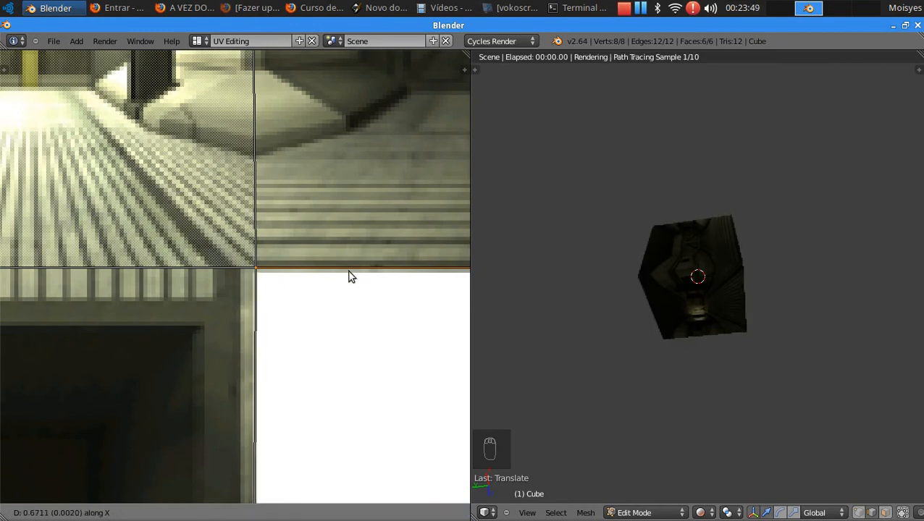
{"action": "key", "text": "y"}
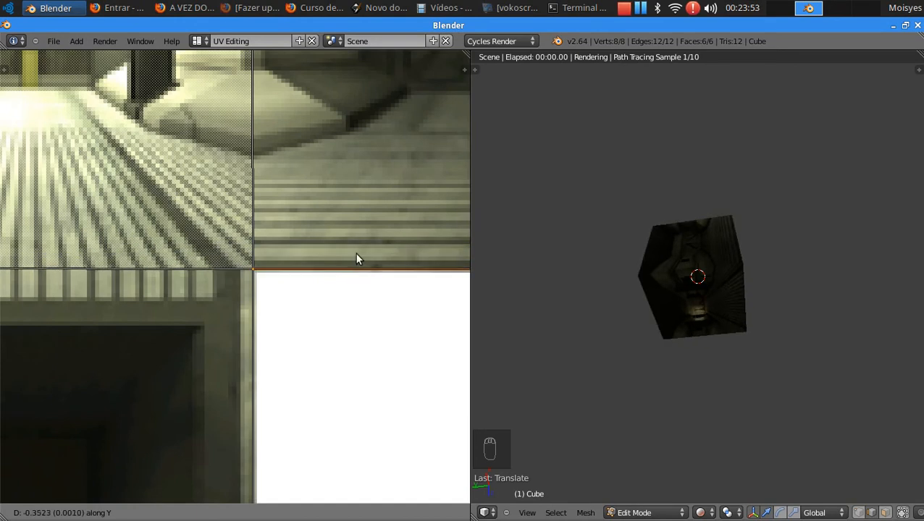
{"action": "left_click", "coordinate": [739, 270]}
- Examine the textured cube in the rendered view from several sides
{"action": "middle_click_drag", "start_coordinate": [647, 273], "coordinate": [739, 377]}
{"action": "scroll", "coordinate": [666, 314], "scroll_direction": "up", "scroll_amount": 5}
{"action": "scroll", "coordinate": [701, 315], "scroll_direction": "down", "scroll_amount": 6}
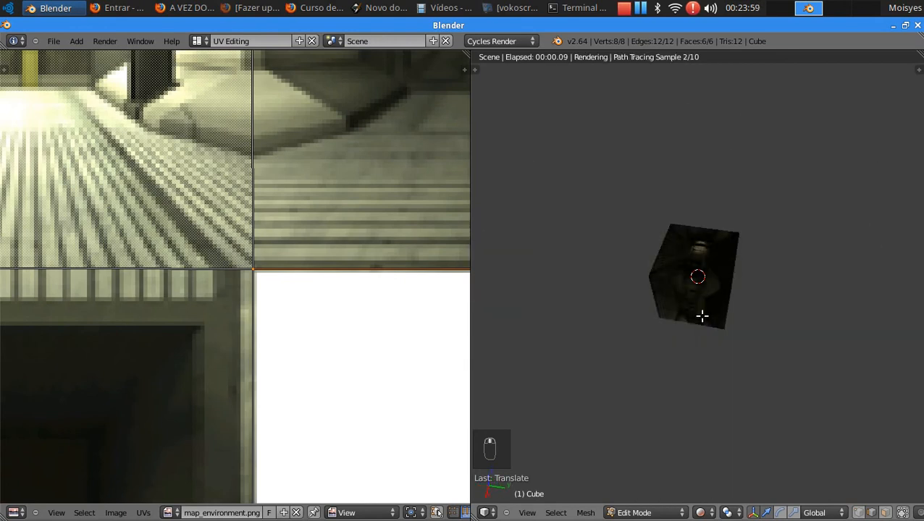
{"action": "middle_click_drag", "start_coordinate": [688, 331], "coordinate": [804, 293]}
{"action": "scroll", "coordinate": [695, 406], "scroll_direction": "up", "scroll_amount": 2}
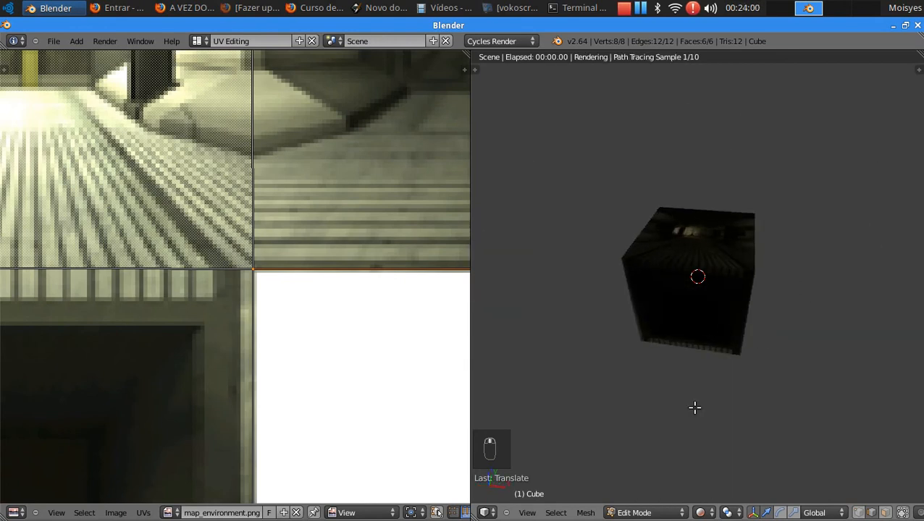
{"action": "left_click", "coordinate": [713, 512]}
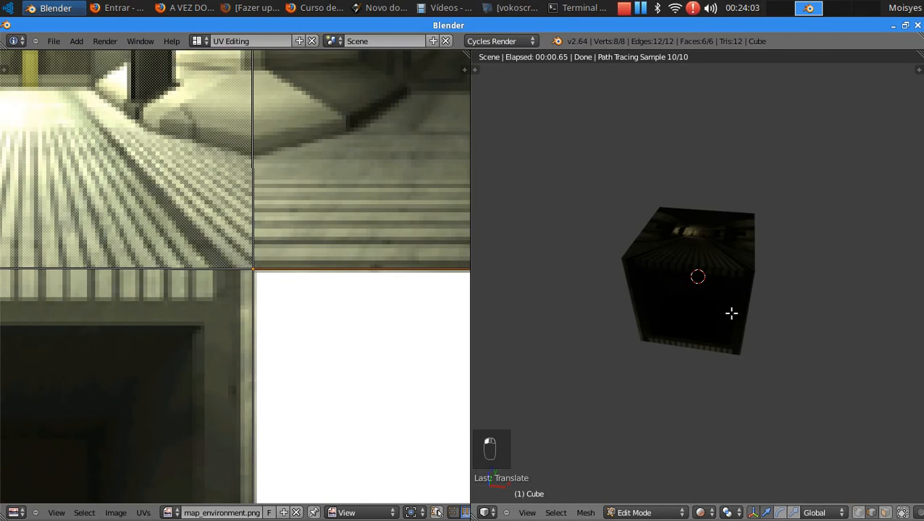
- Switch to the Default screen layout, return the cube to Object Mode, and run a brief test render
{"action": "left_click", "coordinate": [200, 40]}
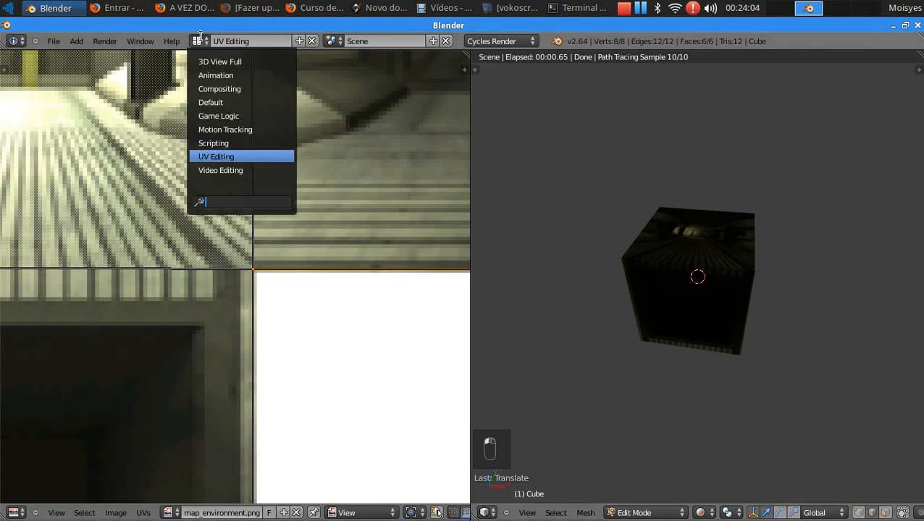
{"action": "left_click", "coordinate": [210, 102]}
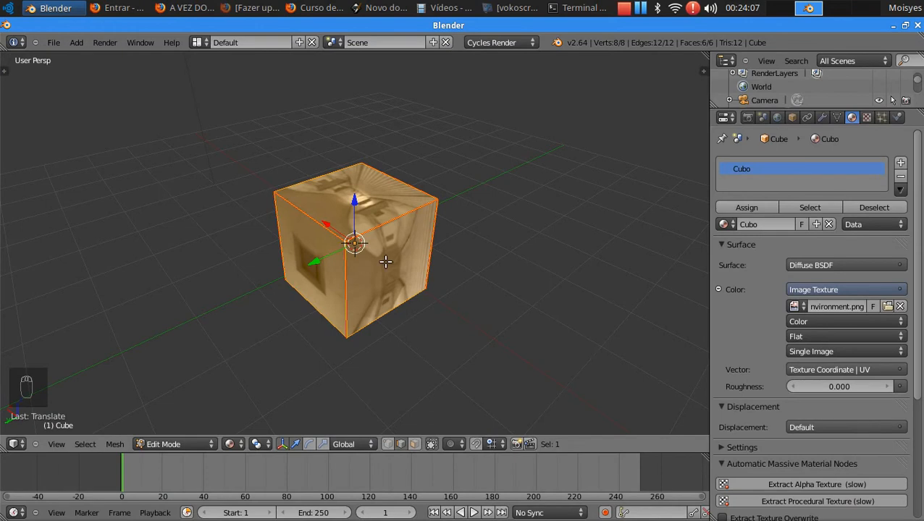
{"action": "key", "text": "Tab"}
{"action": "key", "text": "F12"}
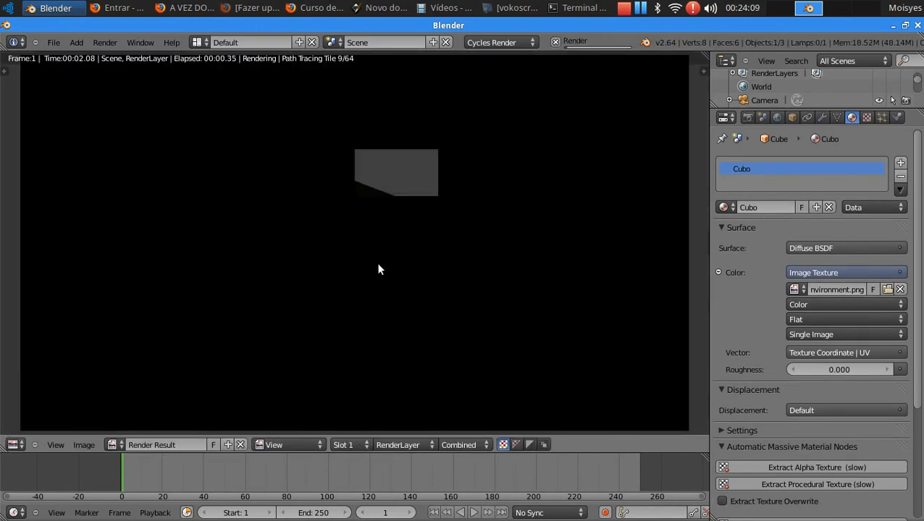
{"action": "key", "text": "Escape"}
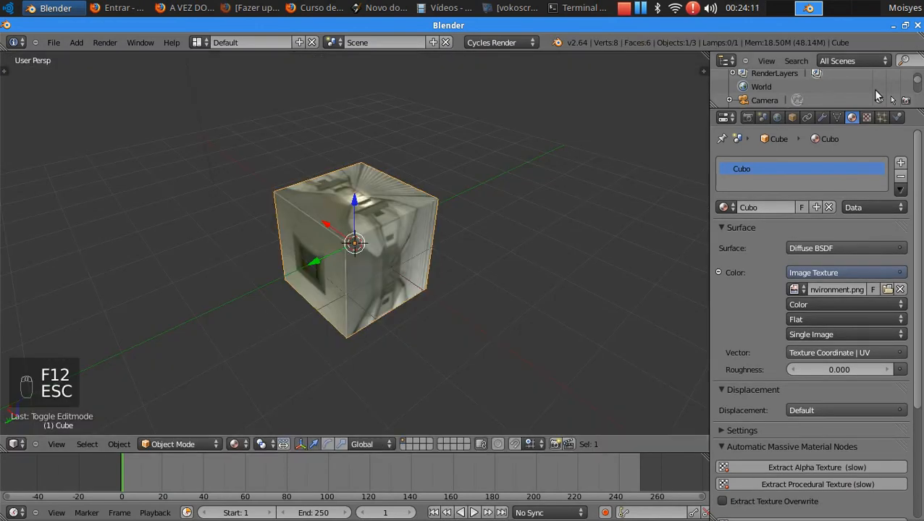
- Select the lamp above the cube and set its type to Sun
{"action": "scroll", "coordinate": [210, 85], "scroll_direction": "down", "scroll_amount": 3}
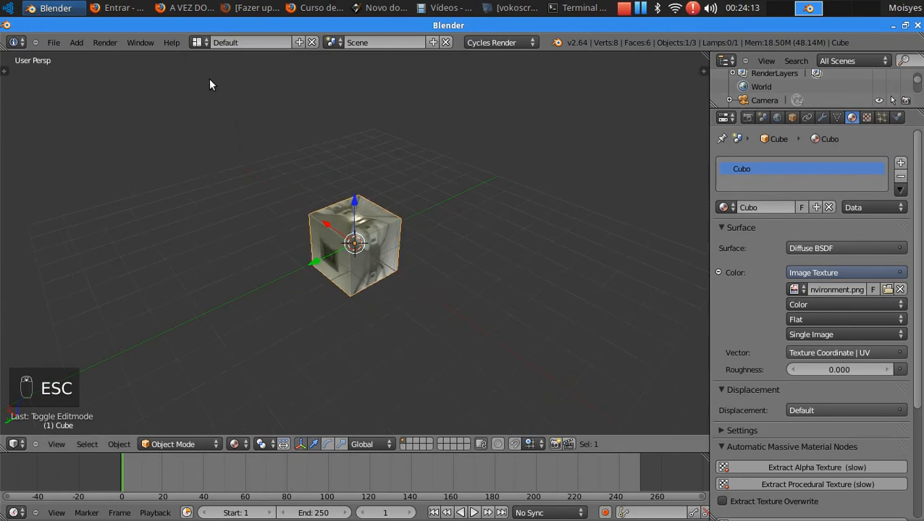
{"action": "right_click", "coordinate": [245, 95]}
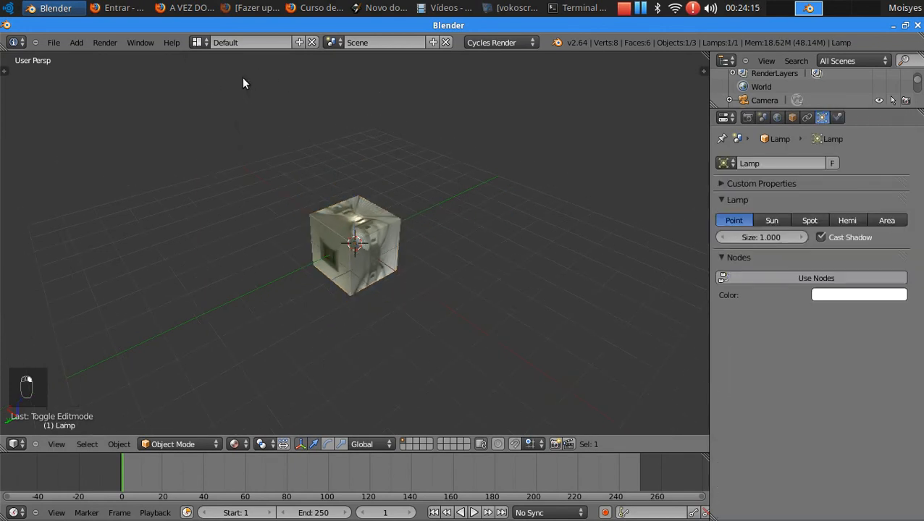
{"action": "scroll", "coordinate": [246, 79], "scroll_direction": "down", "scroll_amount": 4}
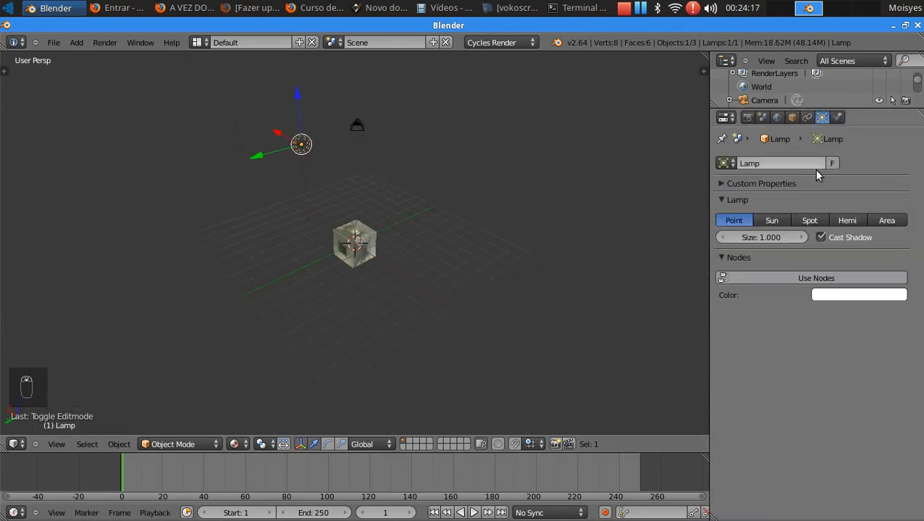
{"action": "left_click", "coordinate": [771, 220]}
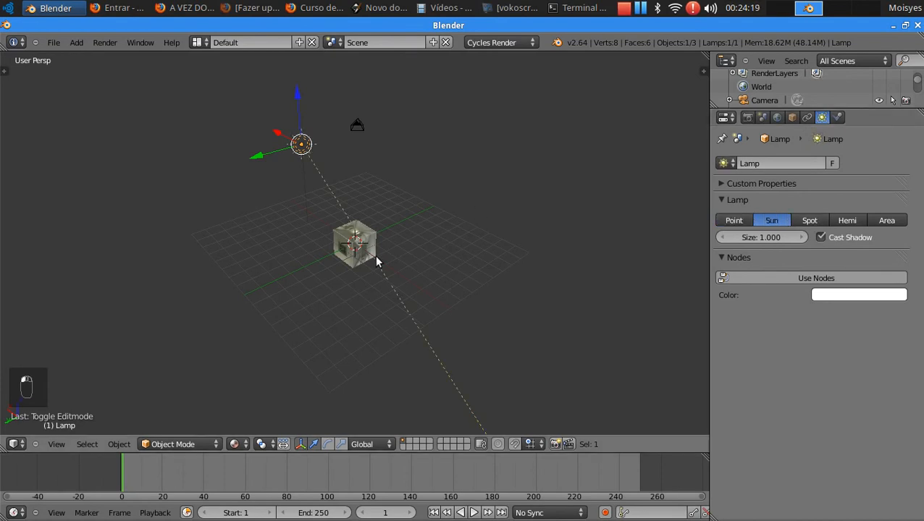
- View the cube from another side and render the scene with the Sun lamp
{"action": "middle_click_drag", "start_coordinate": [239, 273], "coordinate": [377, 274]}
{"action": "scroll", "coordinate": [377, 274], "scroll_direction": "up", "scroll_amount": 3}
{"action": "middle_click_drag", "start_coordinate": [315, 314], "coordinate": [391, 329]}
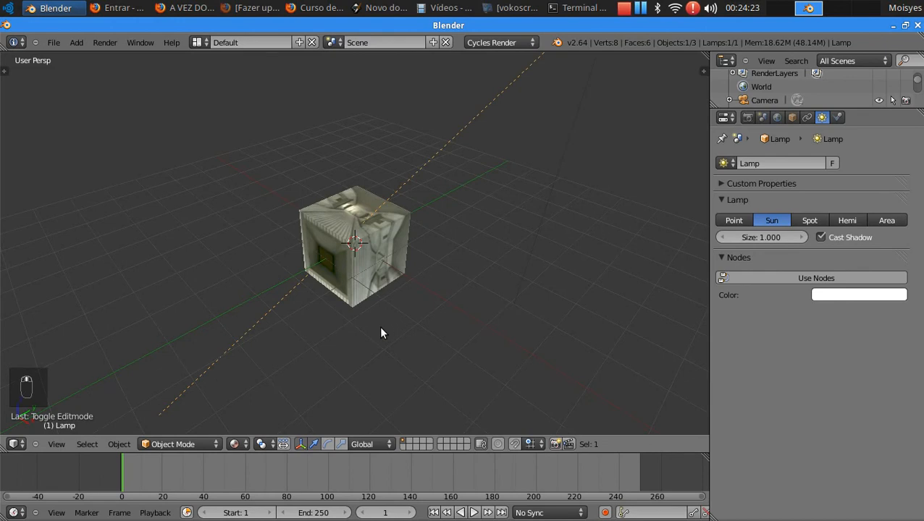
{"action": "key", "text": "F12"}
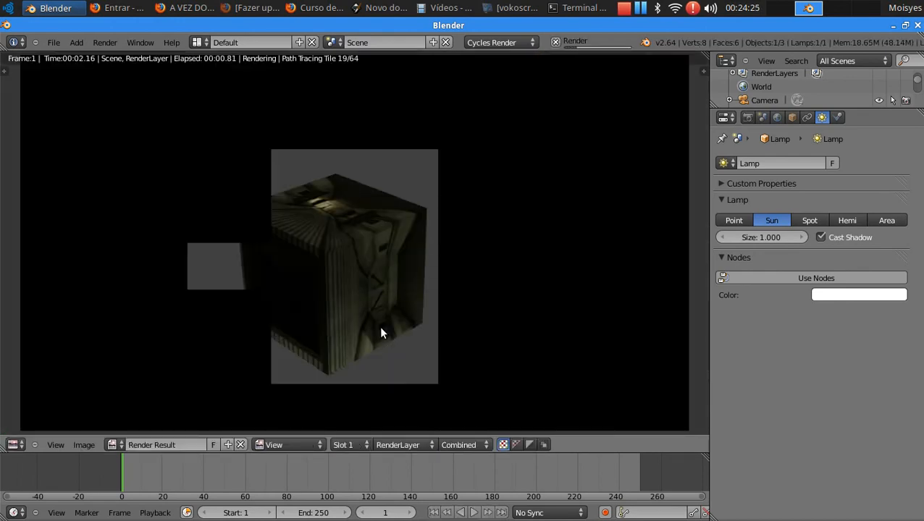
- Enable shader nodes for the Sun lamp and for the world's surface
{"action": "left_click", "coordinate": [826, 275]}
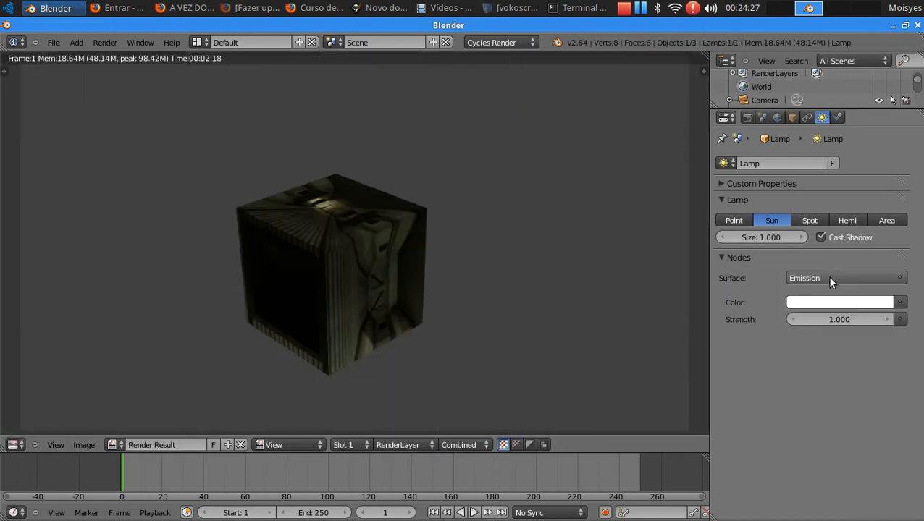
{"action": "left_click", "coordinate": [778, 118]}
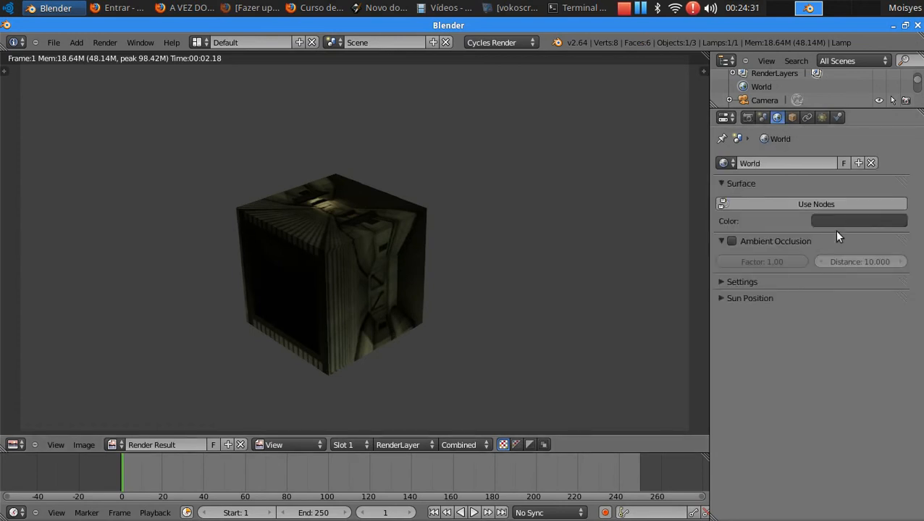
{"action": "left_click", "coordinate": [811, 206]}
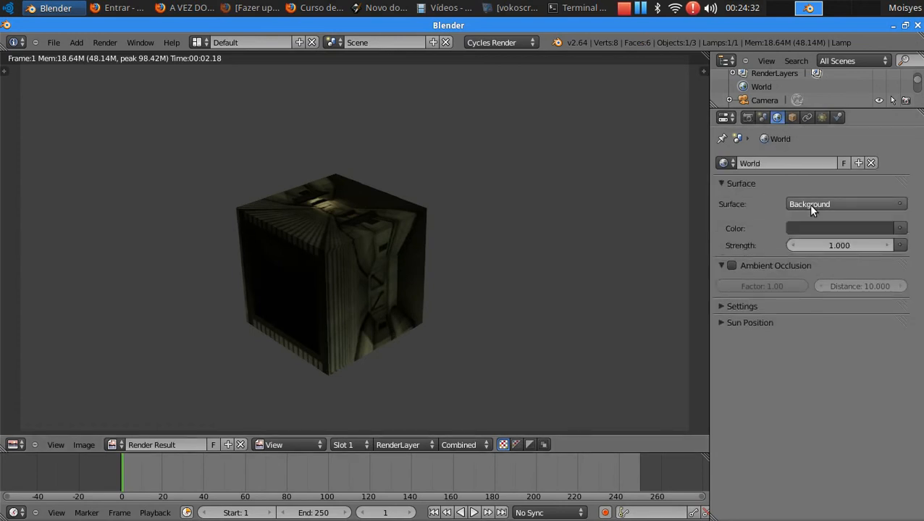
- Close the render result and set the 3D view to Rendered shading with the world's Ambient Occlusion turned on
{"action": "left_click", "coordinate": [731, 266]}
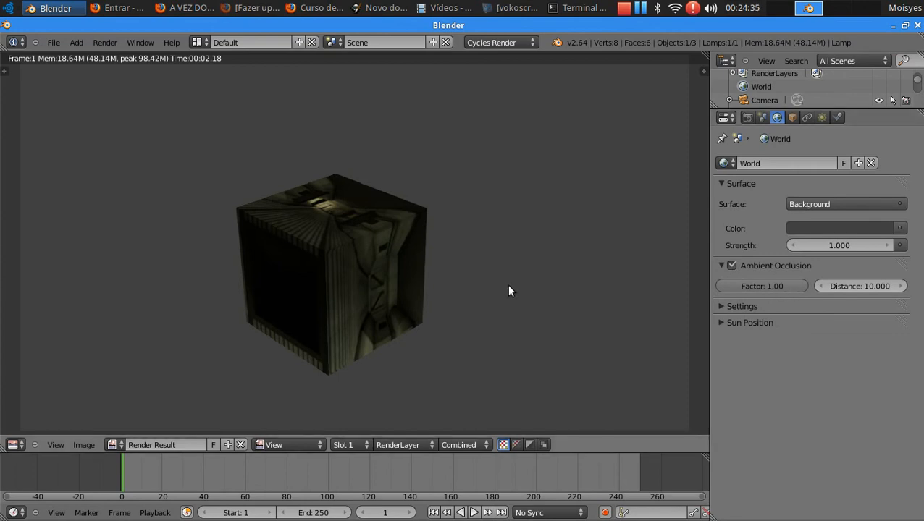
{"action": "key", "text": "Escape"}
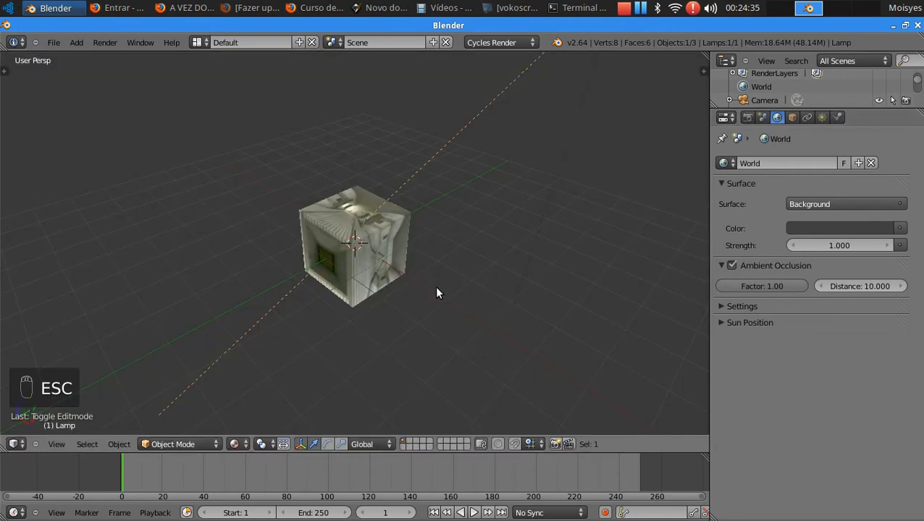
{"action": "left_click", "coordinate": [731, 265]}
{"action": "key", "text": "shift+z"}
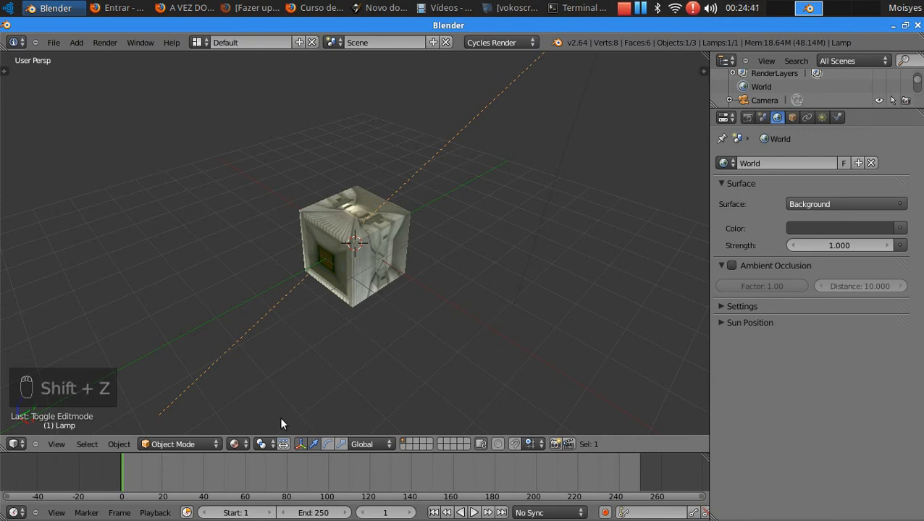
{"action": "left_click", "coordinate": [239, 443]}
{"action": "left_click", "coordinate": [247, 350]}
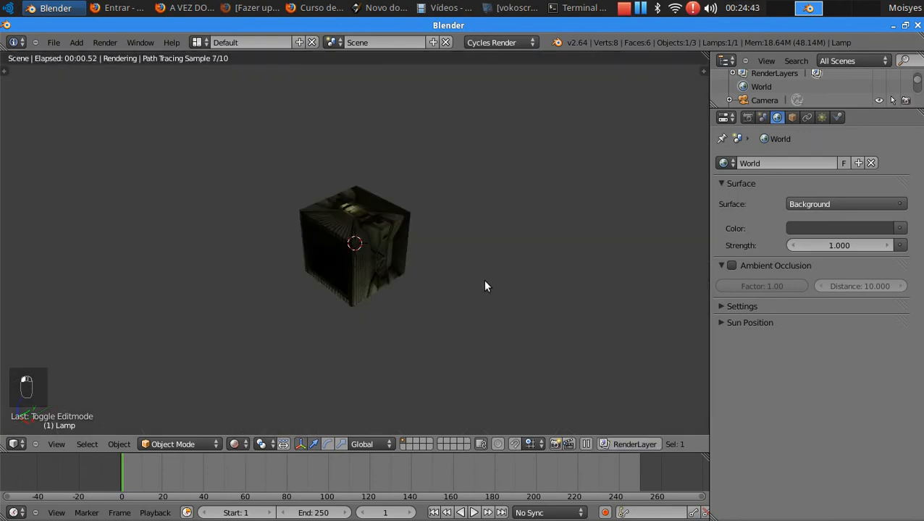
{"action": "left_click", "coordinate": [731, 265]}
- Examine the texture on the cube's faces under ambient occlusion, from several sides and both close up and from farther away
{"action": "middle_click_drag", "start_coordinate": [553, 319], "coordinate": [355, 346]}
{"action": "scroll", "coordinate": [387, 318], "scroll_direction": "down", "scroll_amount": 5}
{"action": "scroll", "coordinate": [421, 326], "scroll_direction": "up", "scroll_amount": 5}
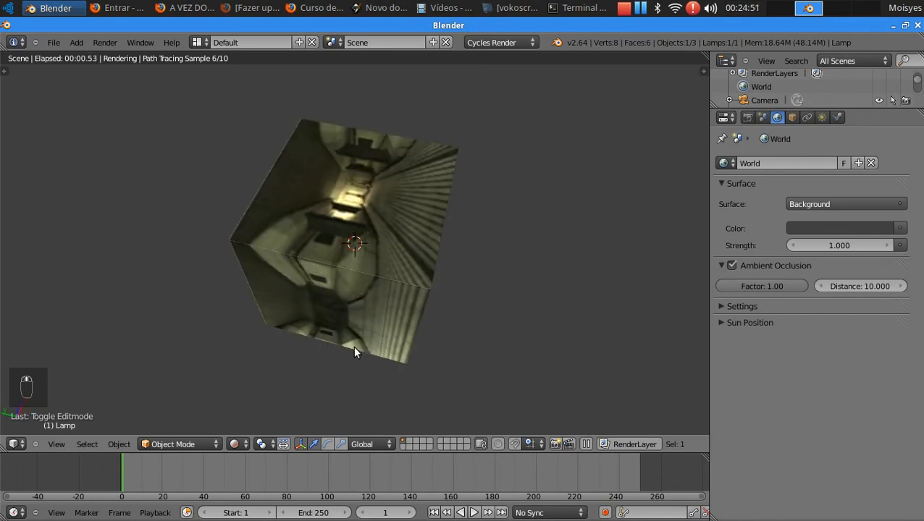
{"action": "scroll", "coordinate": [354, 346], "scroll_direction": "up", "scroll_amount": 4}
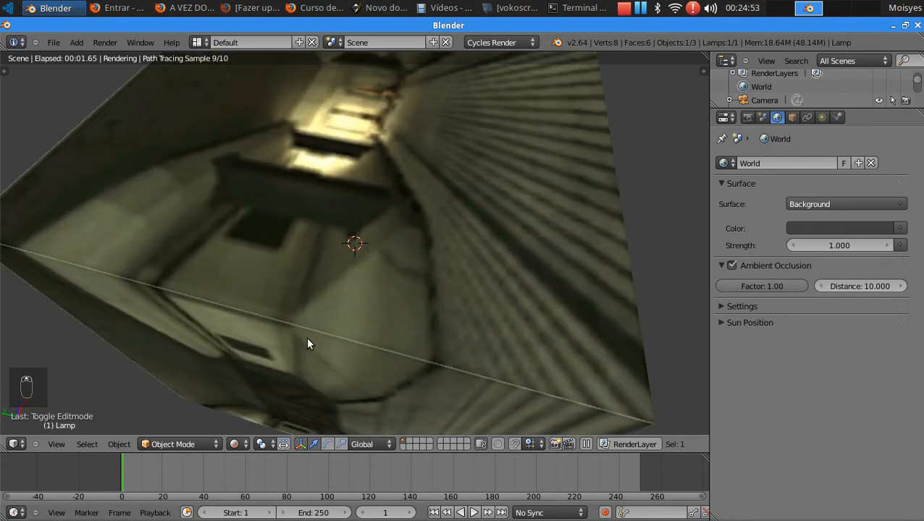
{"action": "scroll", "coordinate": [304, 326], "scroll_direction": "down", "scroll_amount": 4}
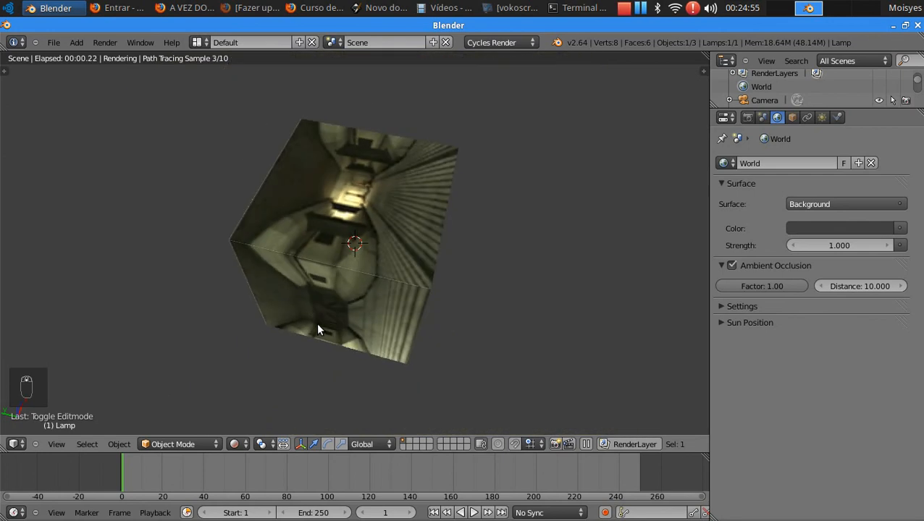
{"action": "middle_click_drag", "start_coordinate": [413, 360], "coordinate": [354, 315]}
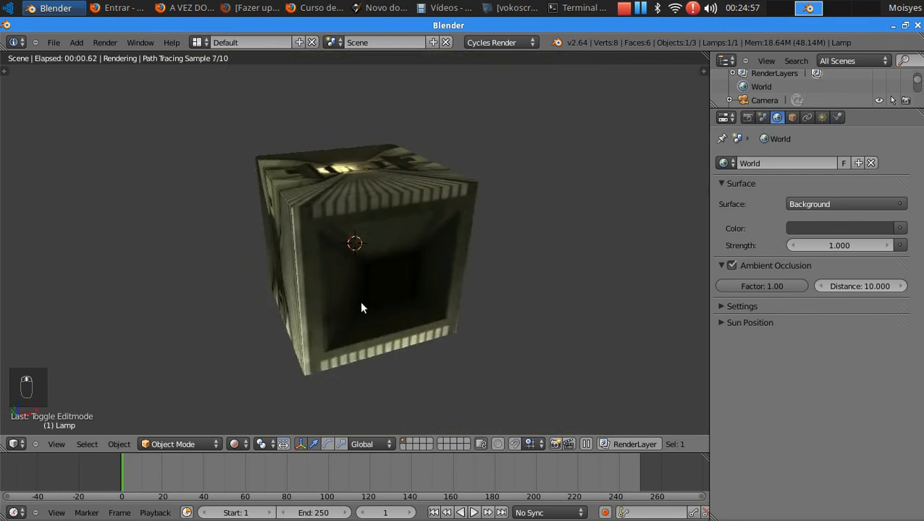
{"action": "scroll", "coordinate": [360, 311], "scroll_direction": "up", "scroll_amount": 4}
{"action": "scroll", "coordinate": [360, 311], "scroll_direction": "down", "scroll_amount": 4}
{"action": "middle_click_drag", "start_coordinate": [506, 307], "coordinate": [318, 319]}
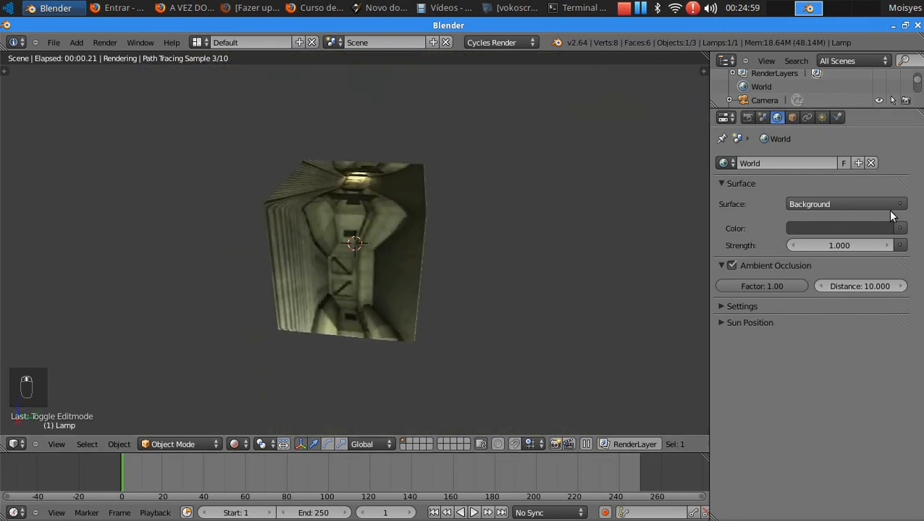
{"action": "scroll", "coordinate": [400, 262], "scroll_direction": "down", "scroll_amount": 1}
{"action": "scroll", "coordinate": [400, 262], "scroll_direction": "down", "scroll_amount": 2}
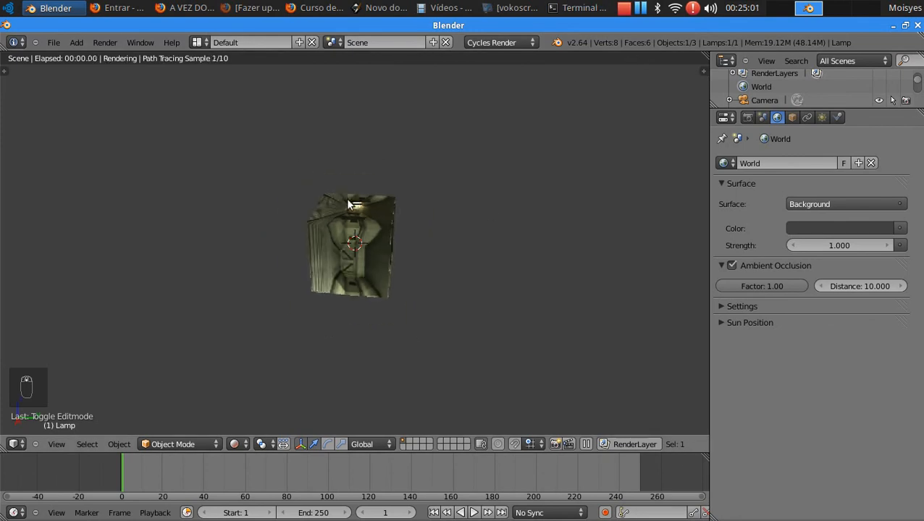
{"action": "middle_click_drag", "start_coordinate": [381, 216], "coordinate": [473, 226]}
{"action": "middle_click_drag", "start_coordinate": [337, 267], "coordinate": [358, 233]}
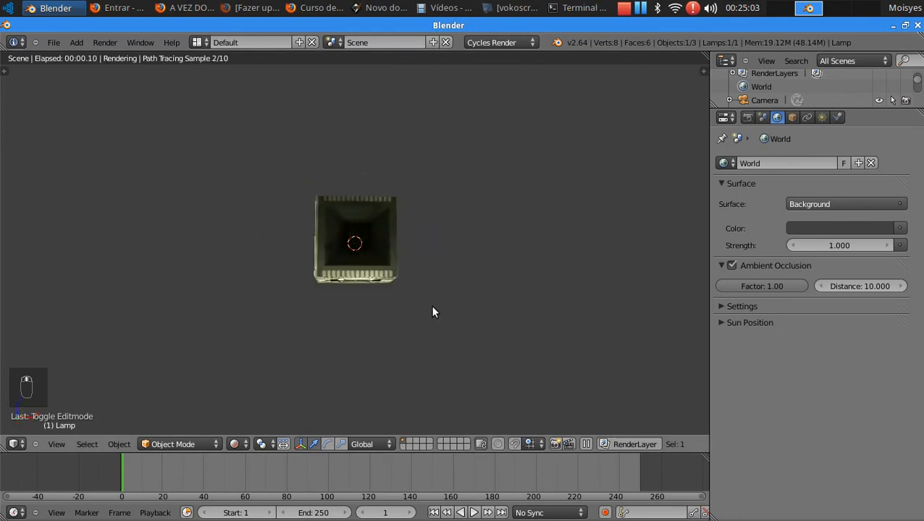